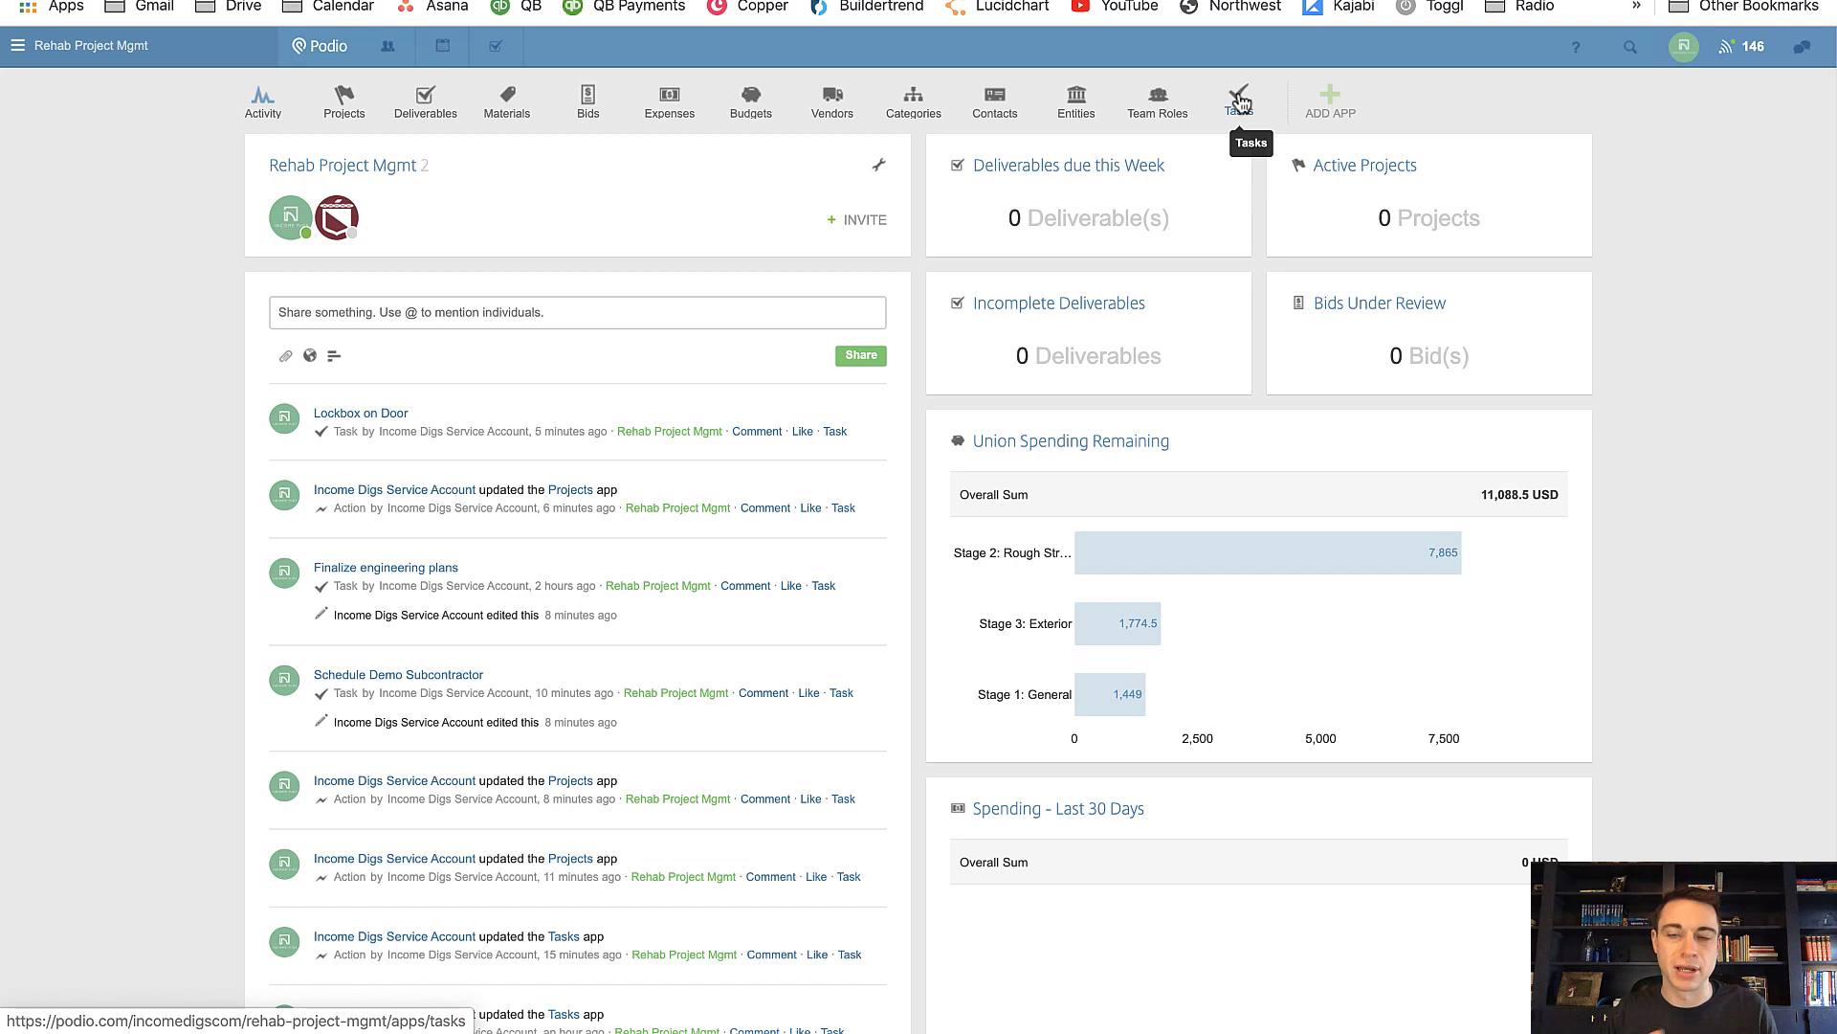
# Step: Open the Projects app from the Rehab Project Mgmt workspace app bar
pyautogui.click(351, 114)
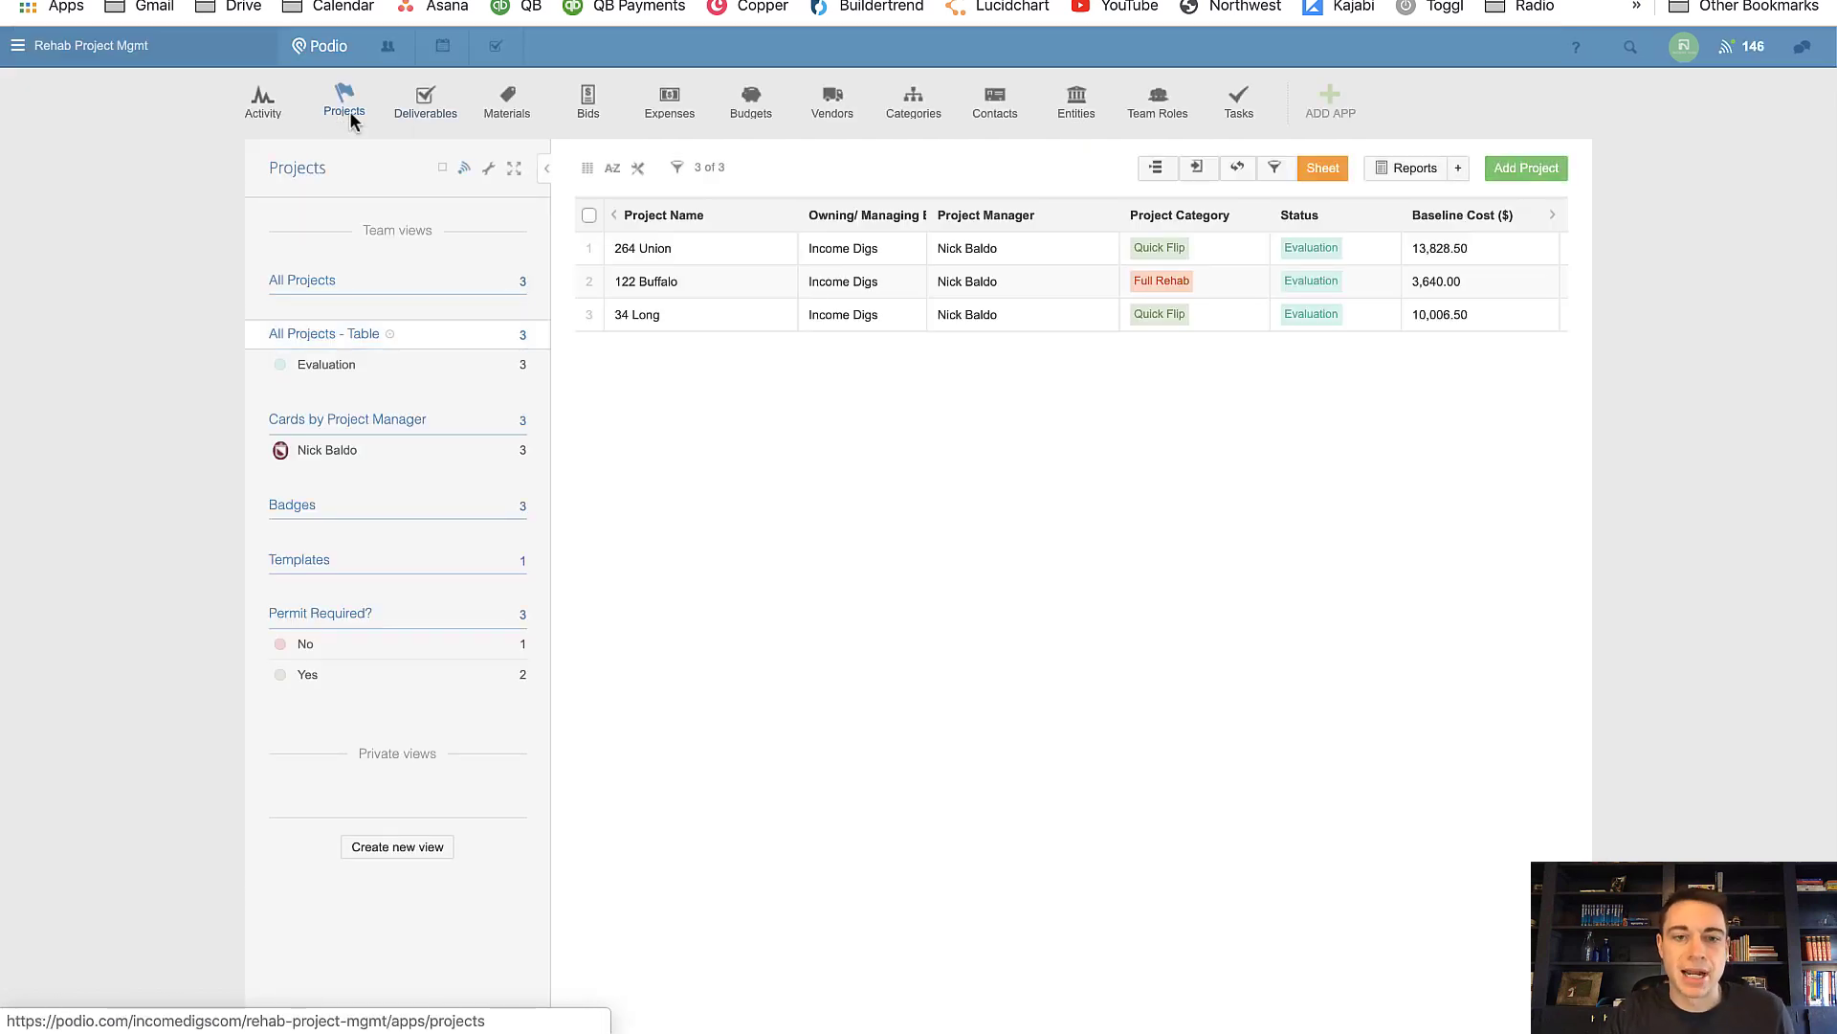
# Step: Open the 264 Union project and scroll down to its five incomplete related tasks
pyautogui.click(709, 251)
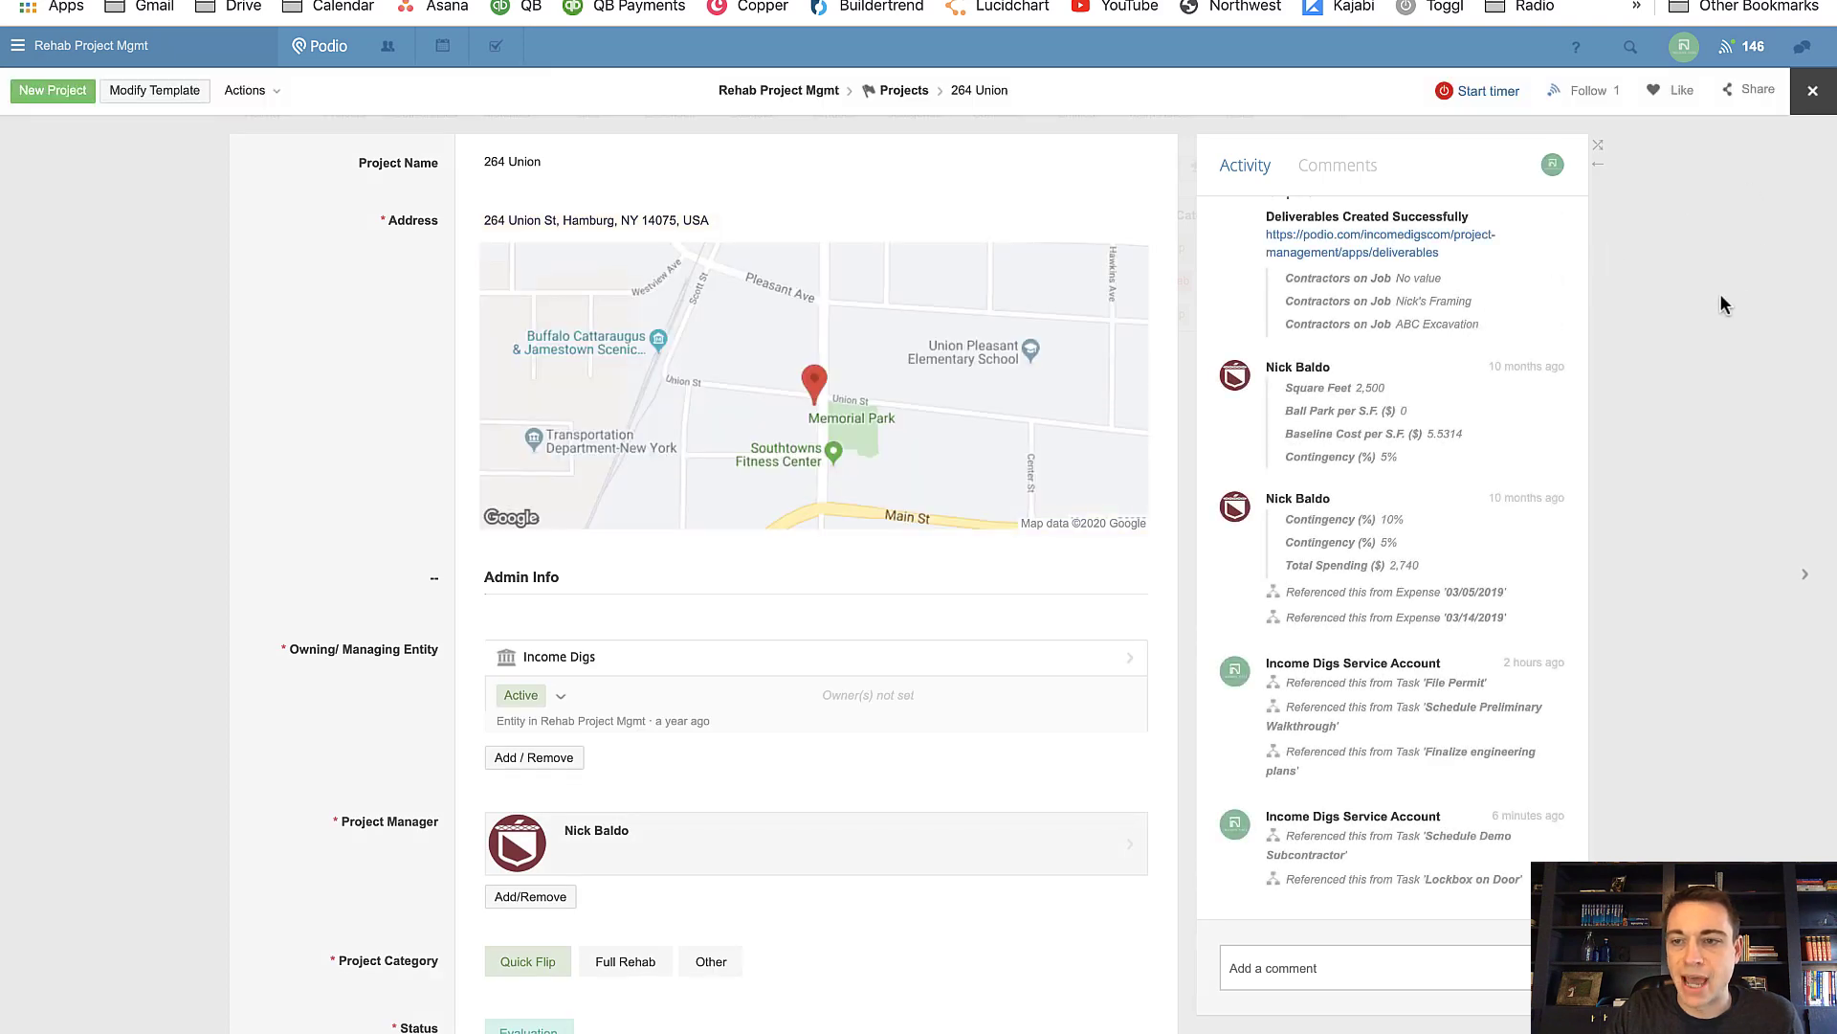
pyautogui.scroll(-15, 1720, 293)
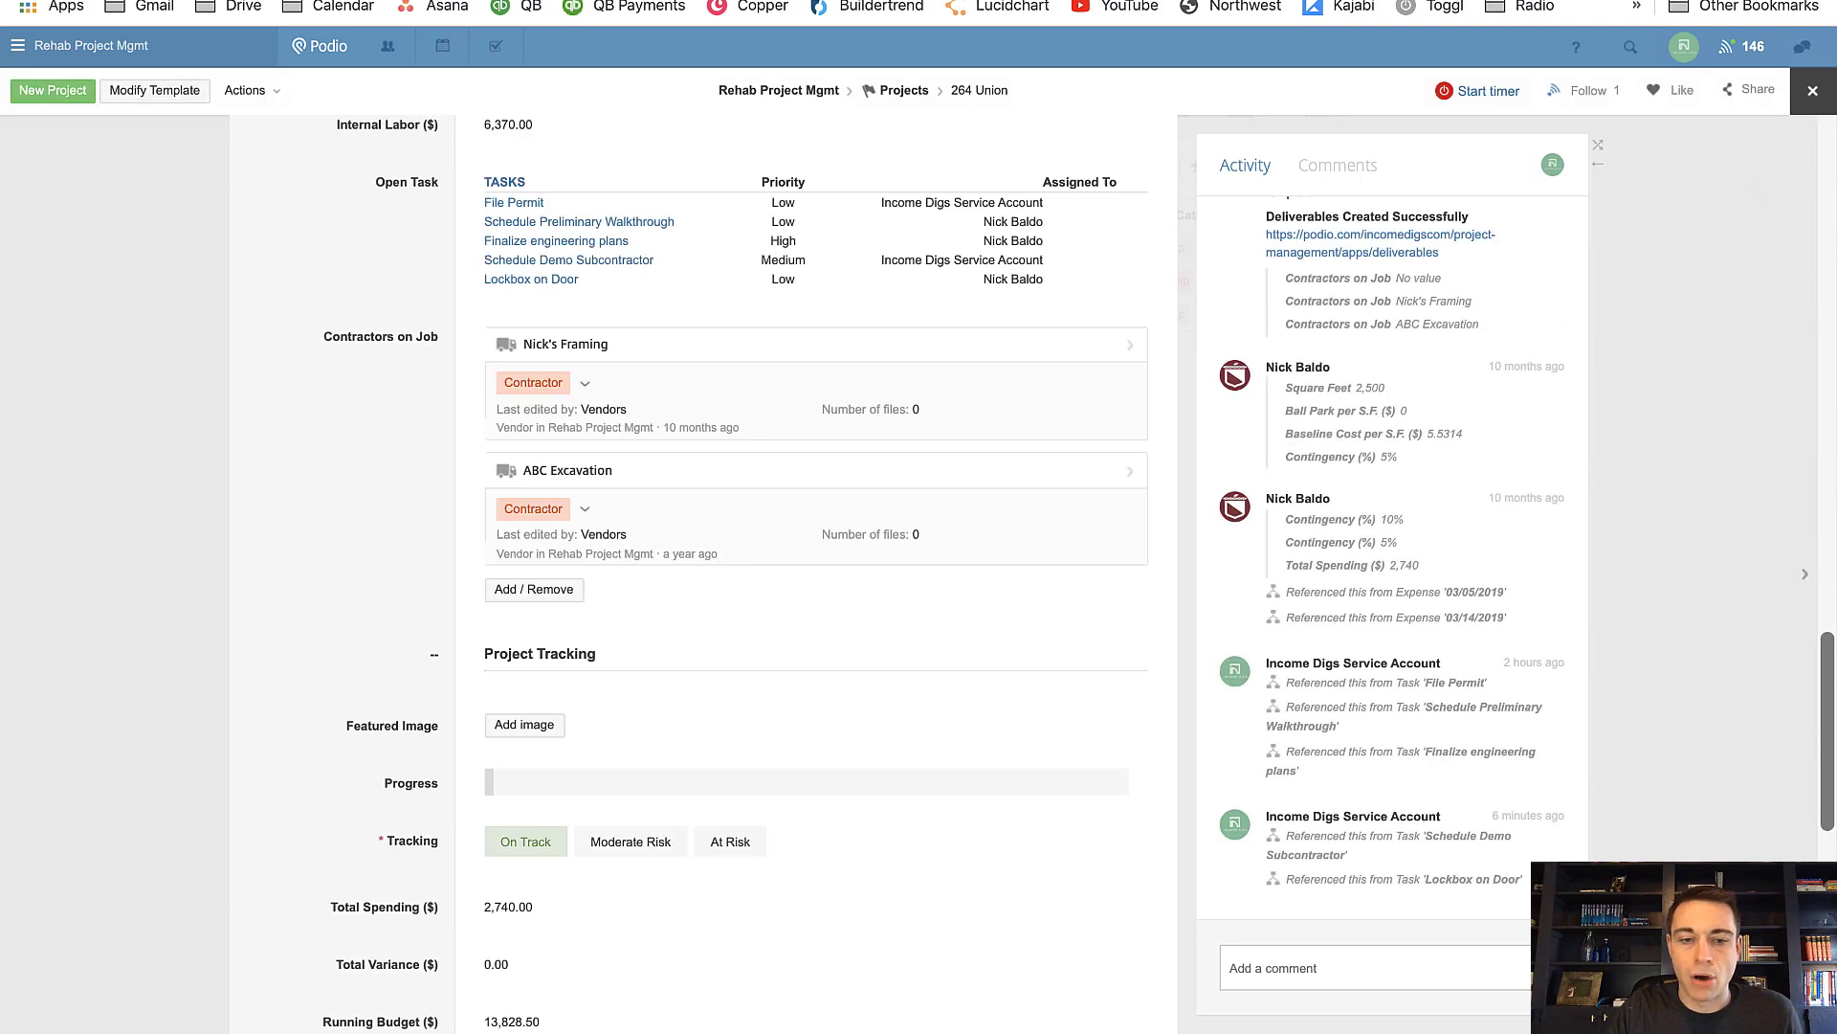
pyautogui.scroll(-9, 703, 574)
pyautogui.scroll(-15, 523, 886)
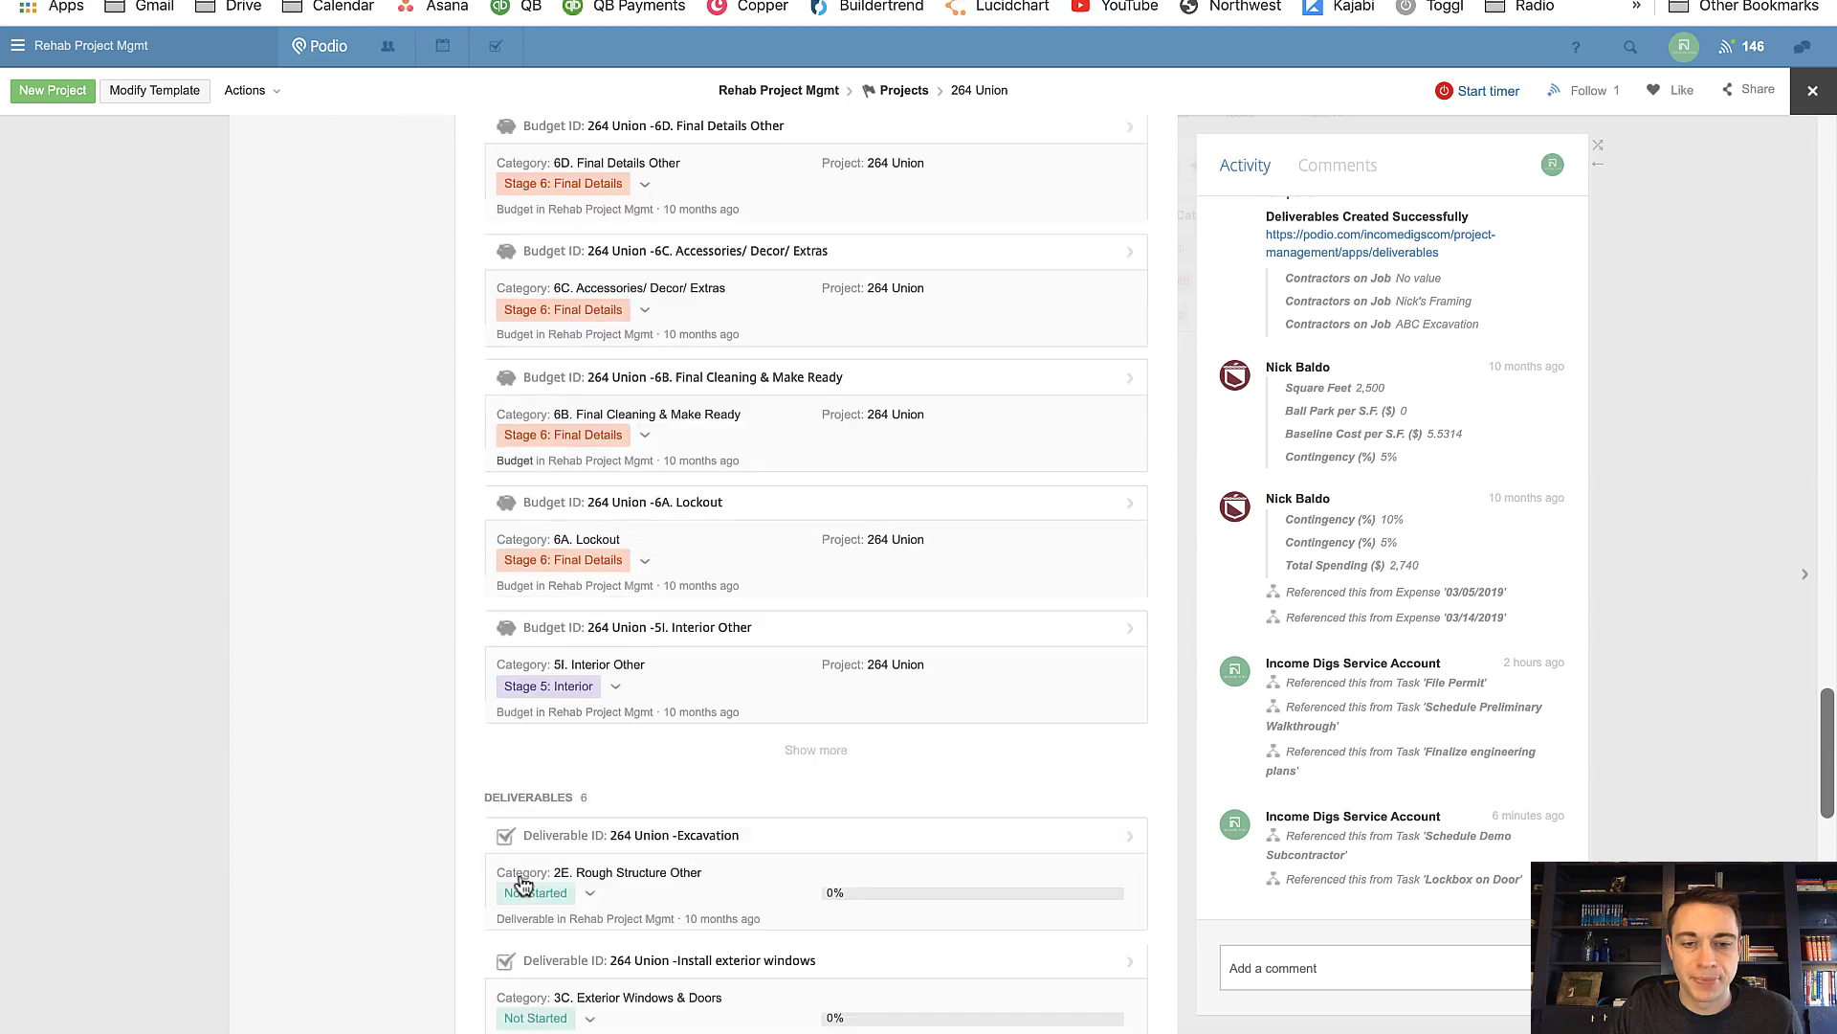
pyautogui.scroll(-3, 522, 876)
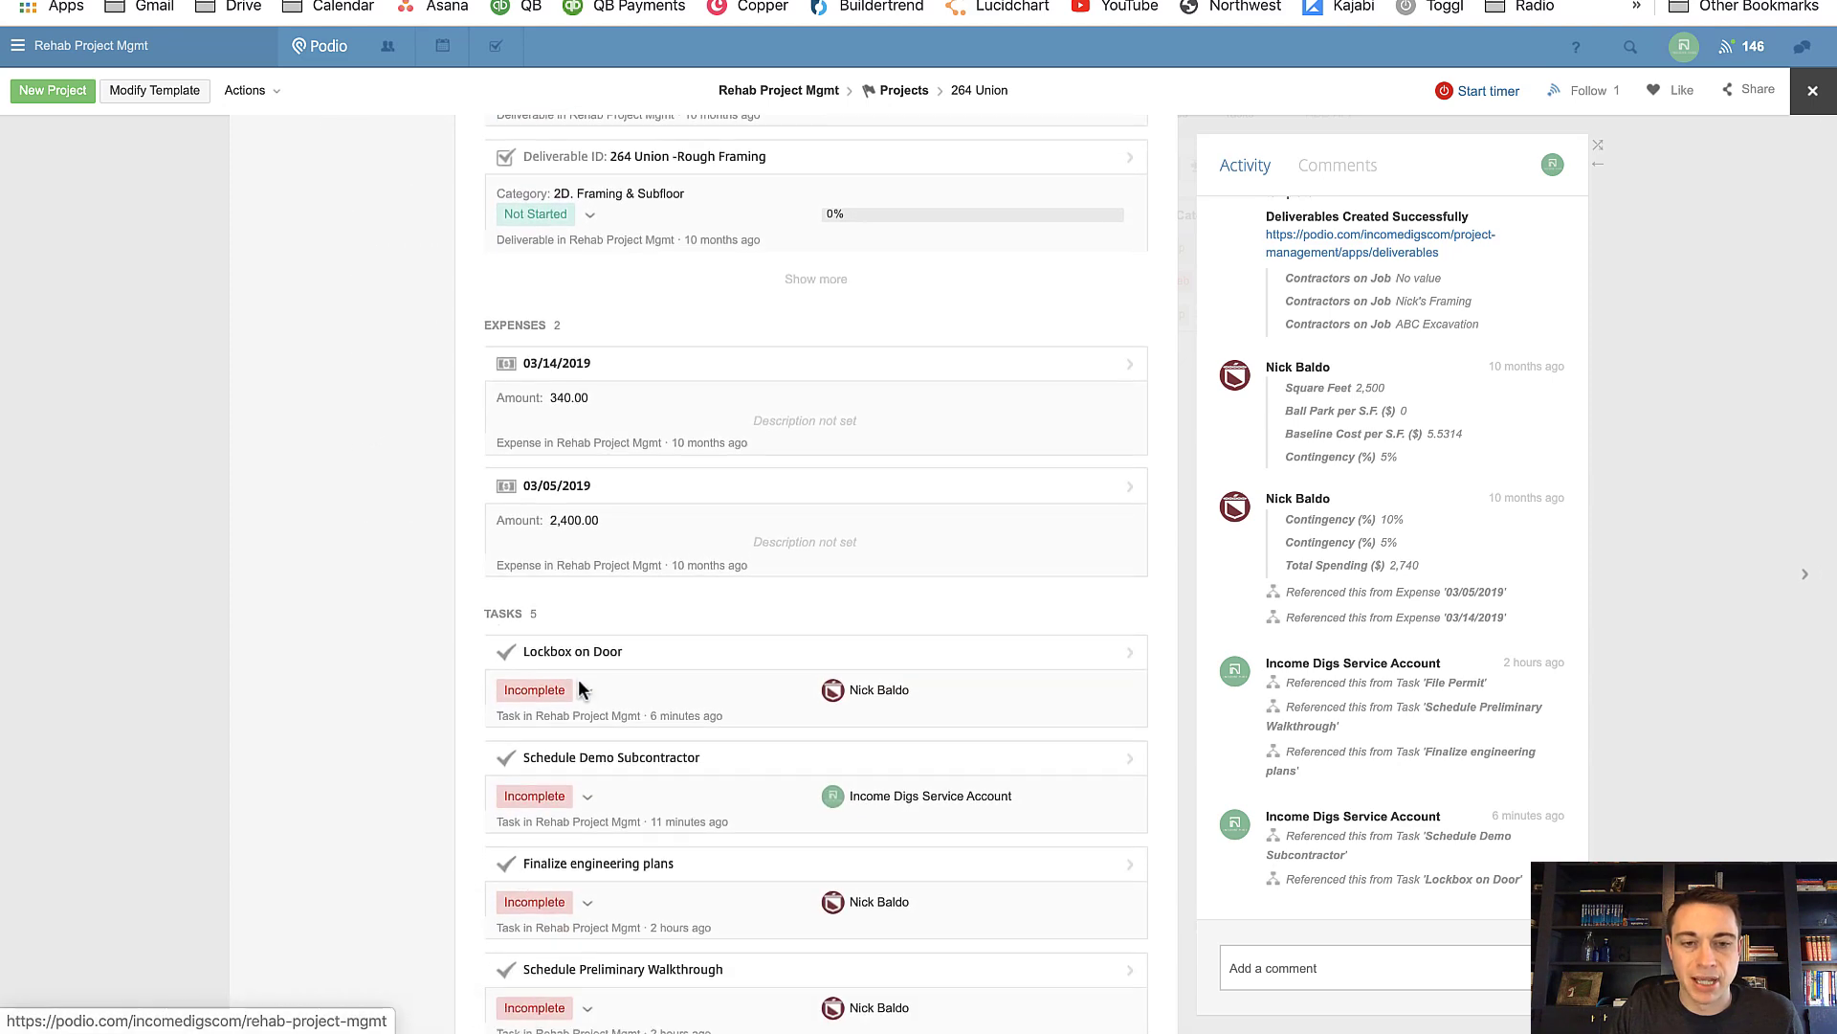
pyautogui.scroll(-3, 589, 921)
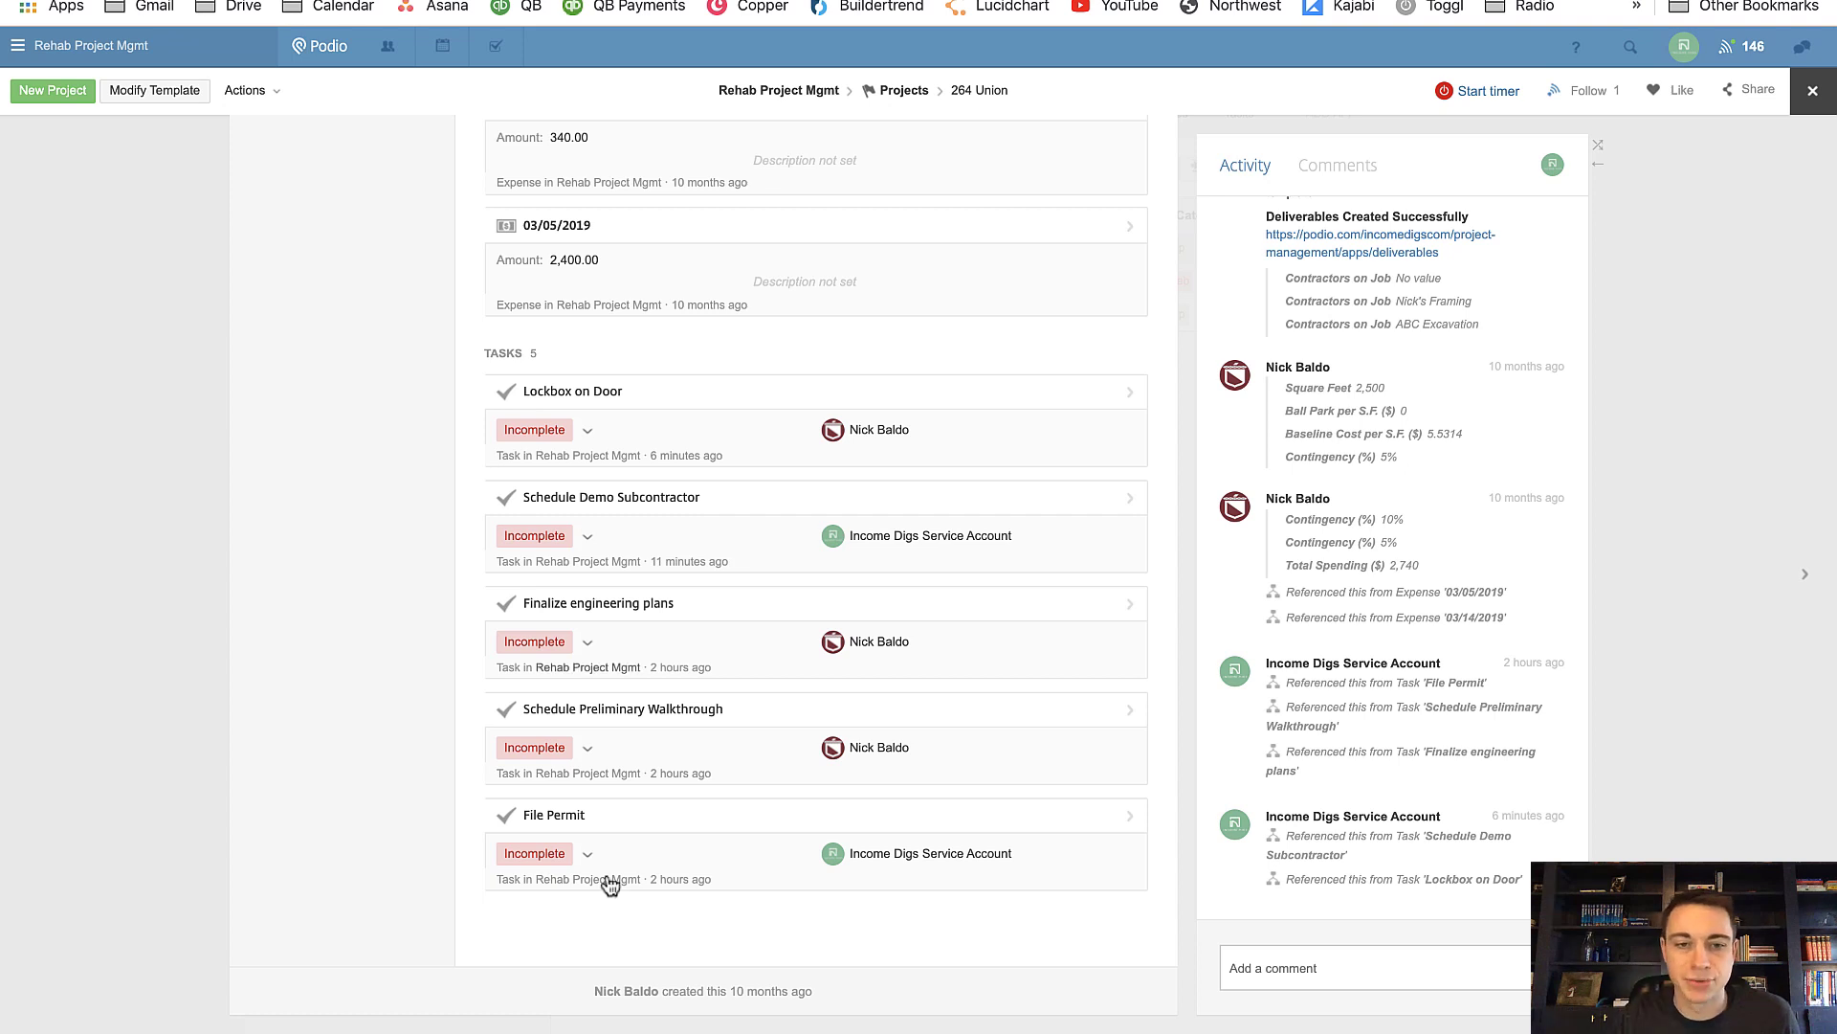
# Step: Open the Lockbox on Door task, follow its project link, then return to the Tasks 264 Union view
pyautogui.click(619, 391)
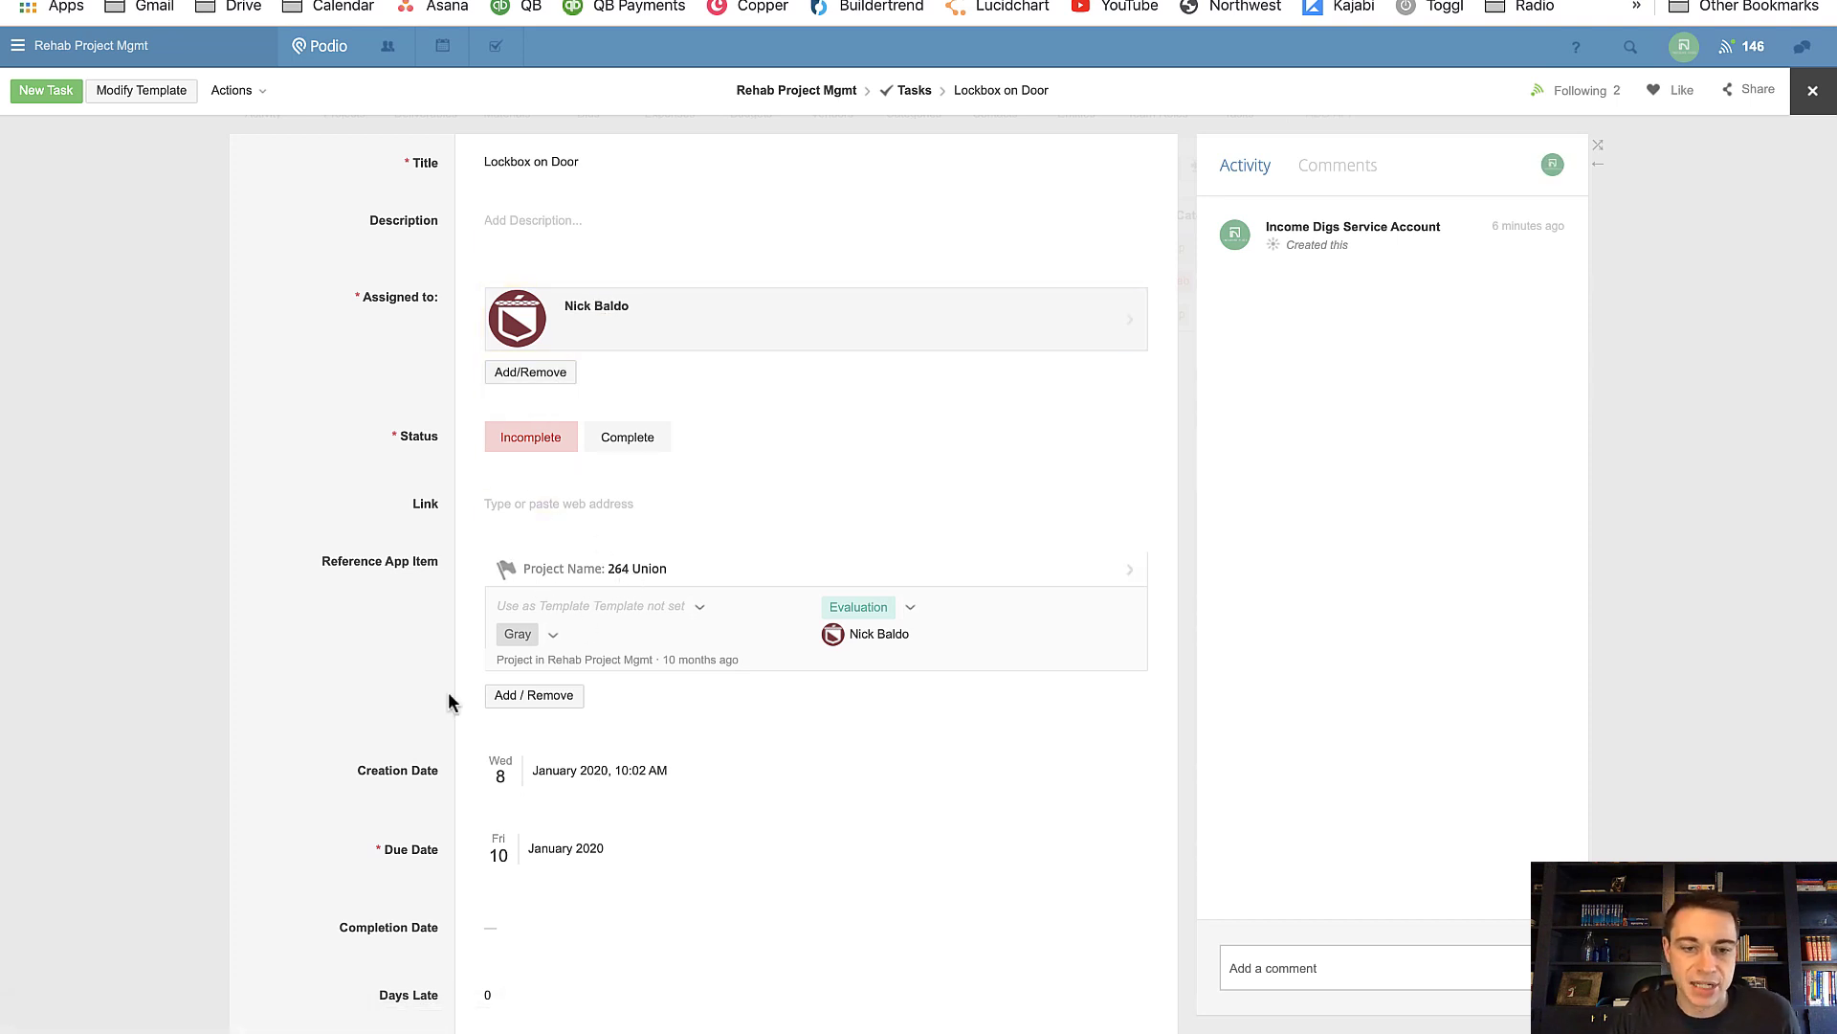
pyautogui.click(593, 573)
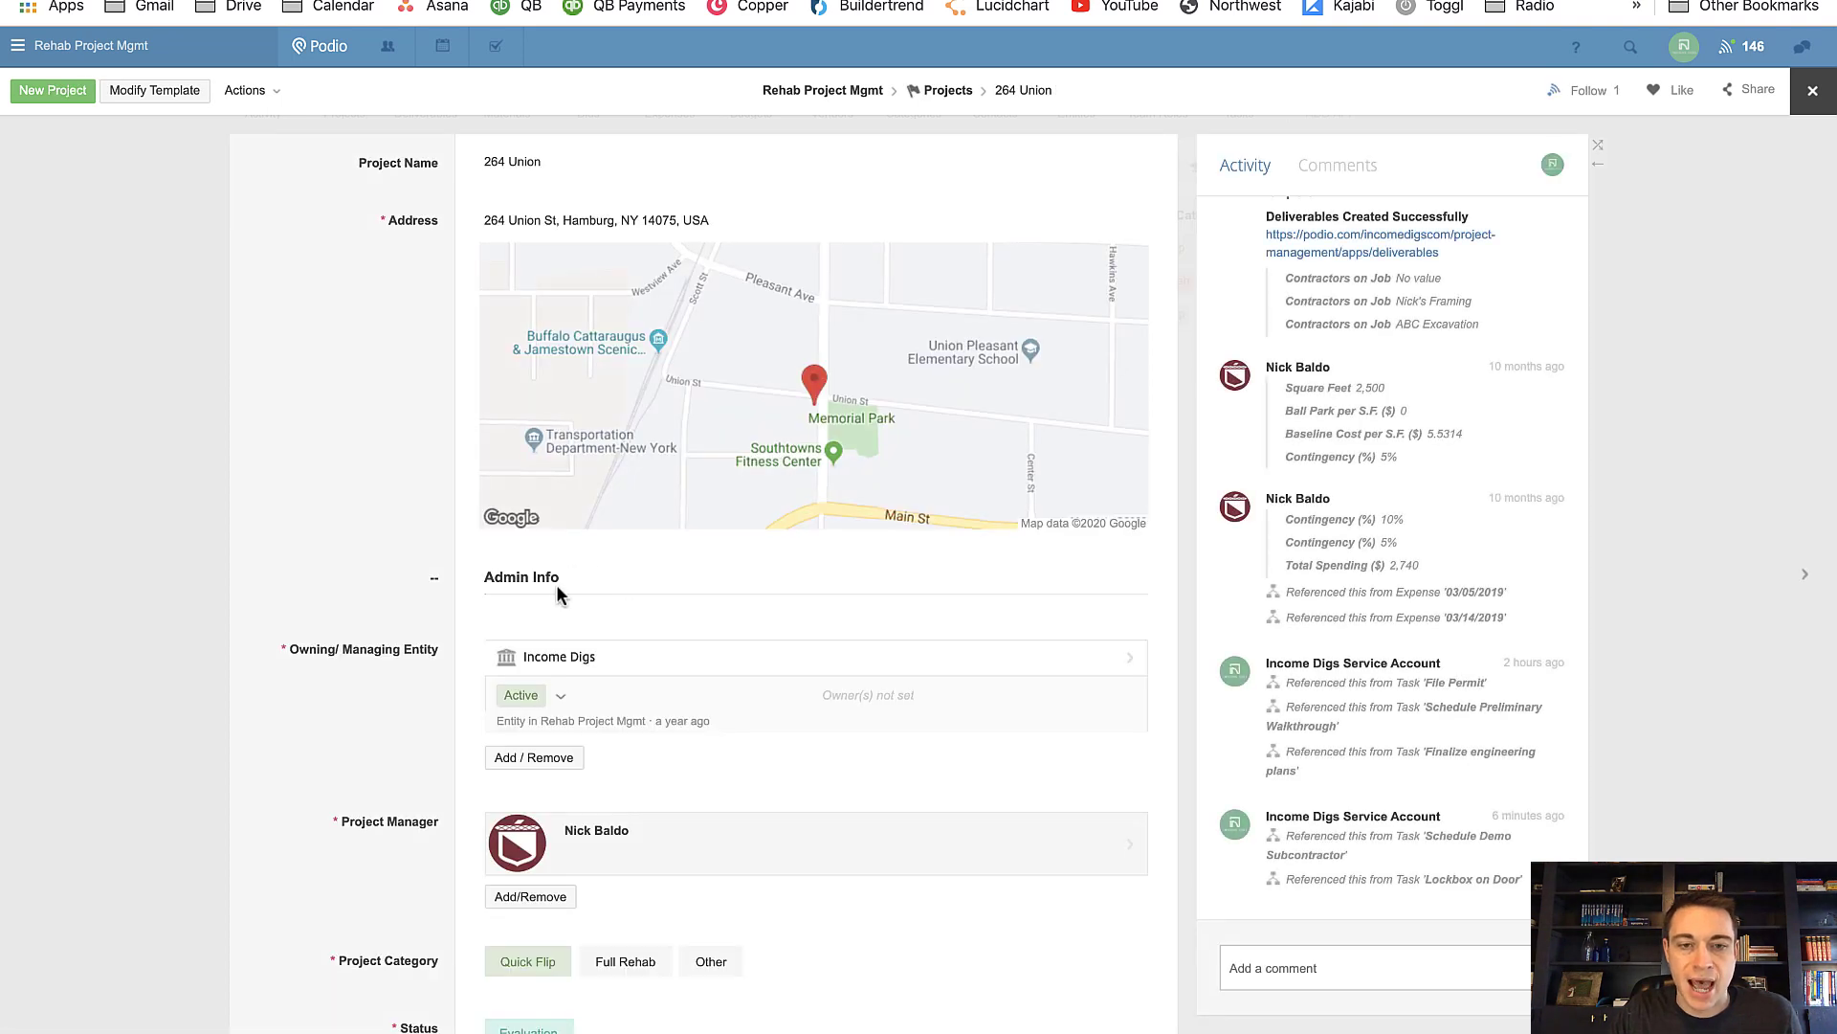
pyautogui.scroll(-2, 555, 585)
pyautogui.scroll(1, 557, 598)
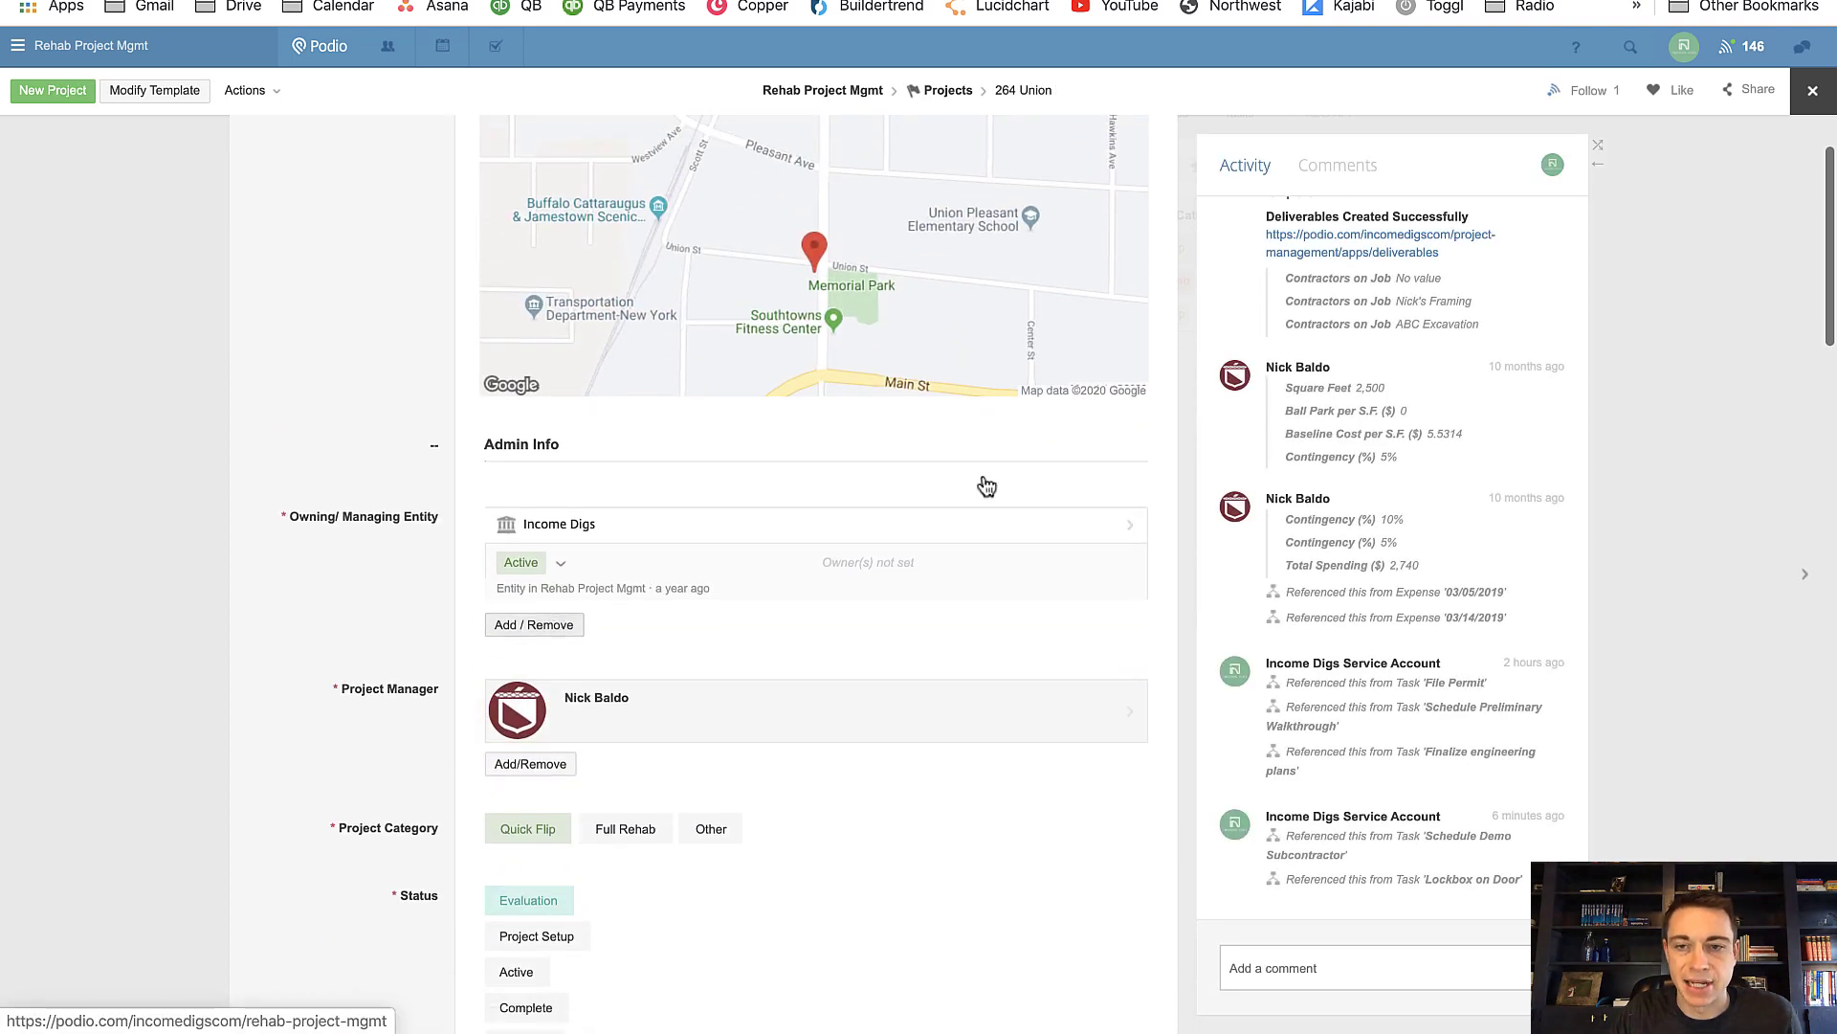
pyautogui.scroll(-15, 1809, 257)
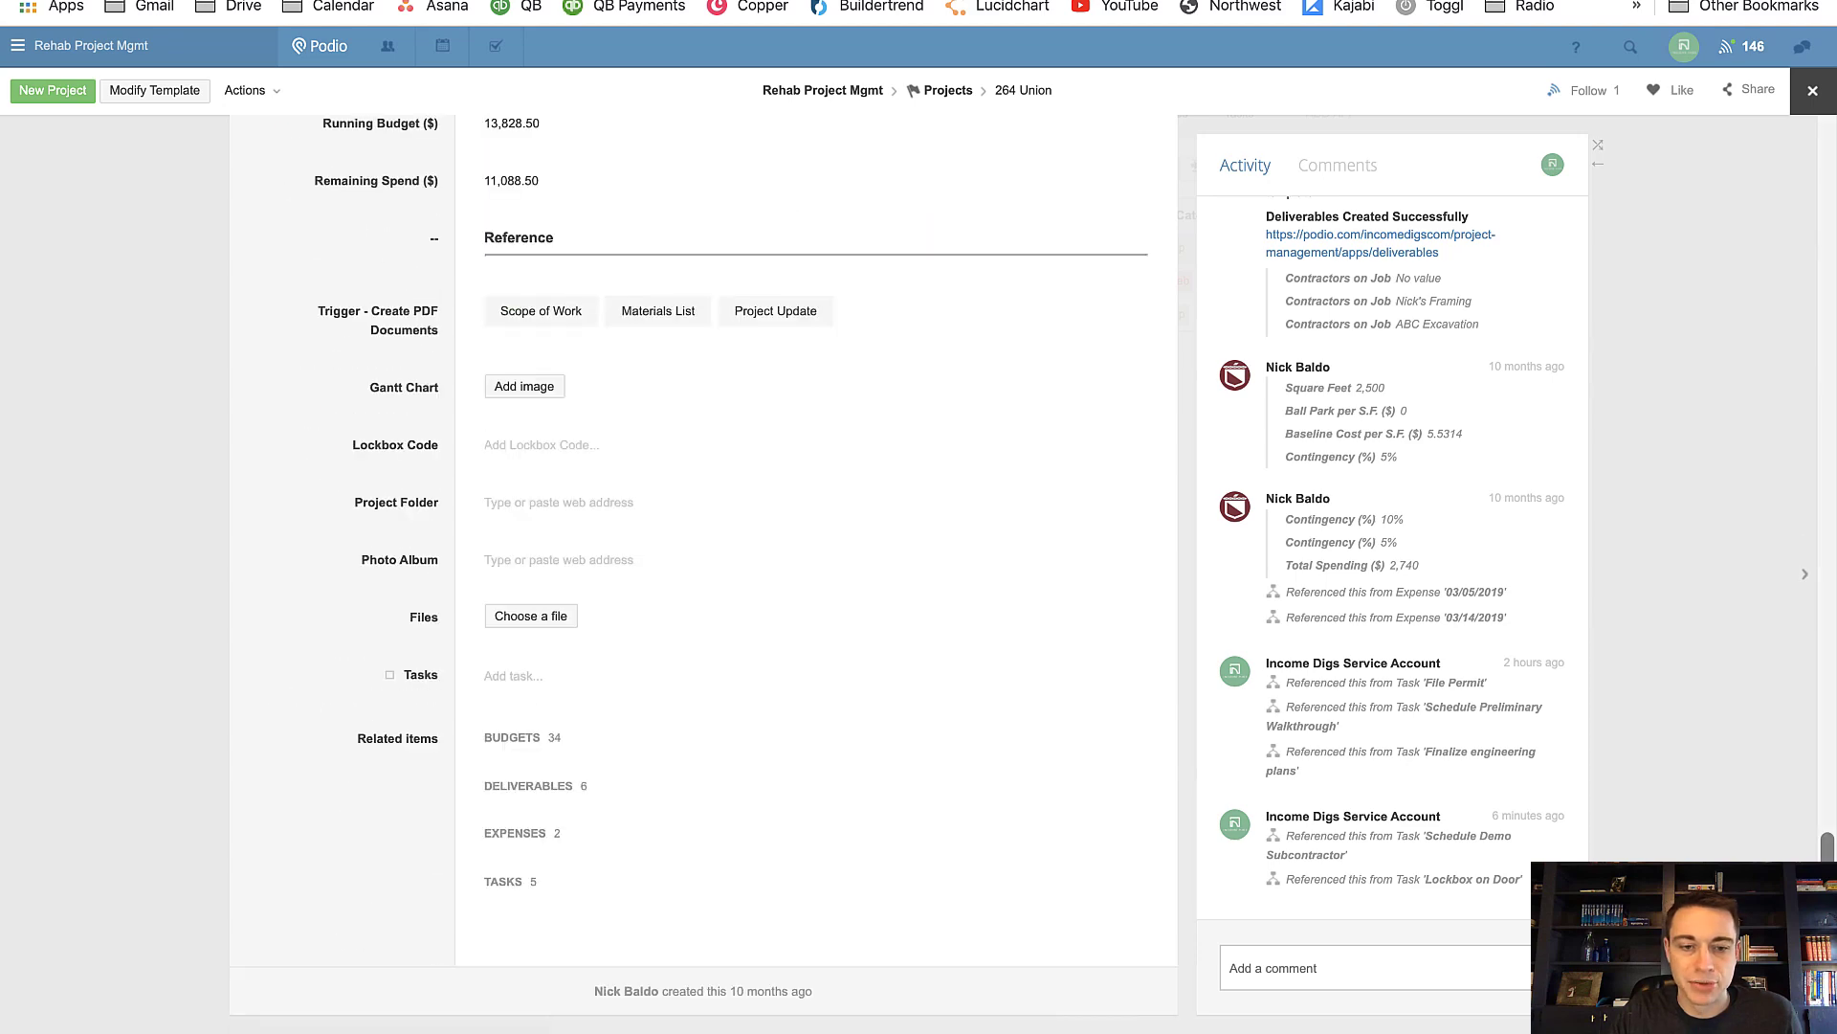
pyautogui.scroll(-15, 660, 879)
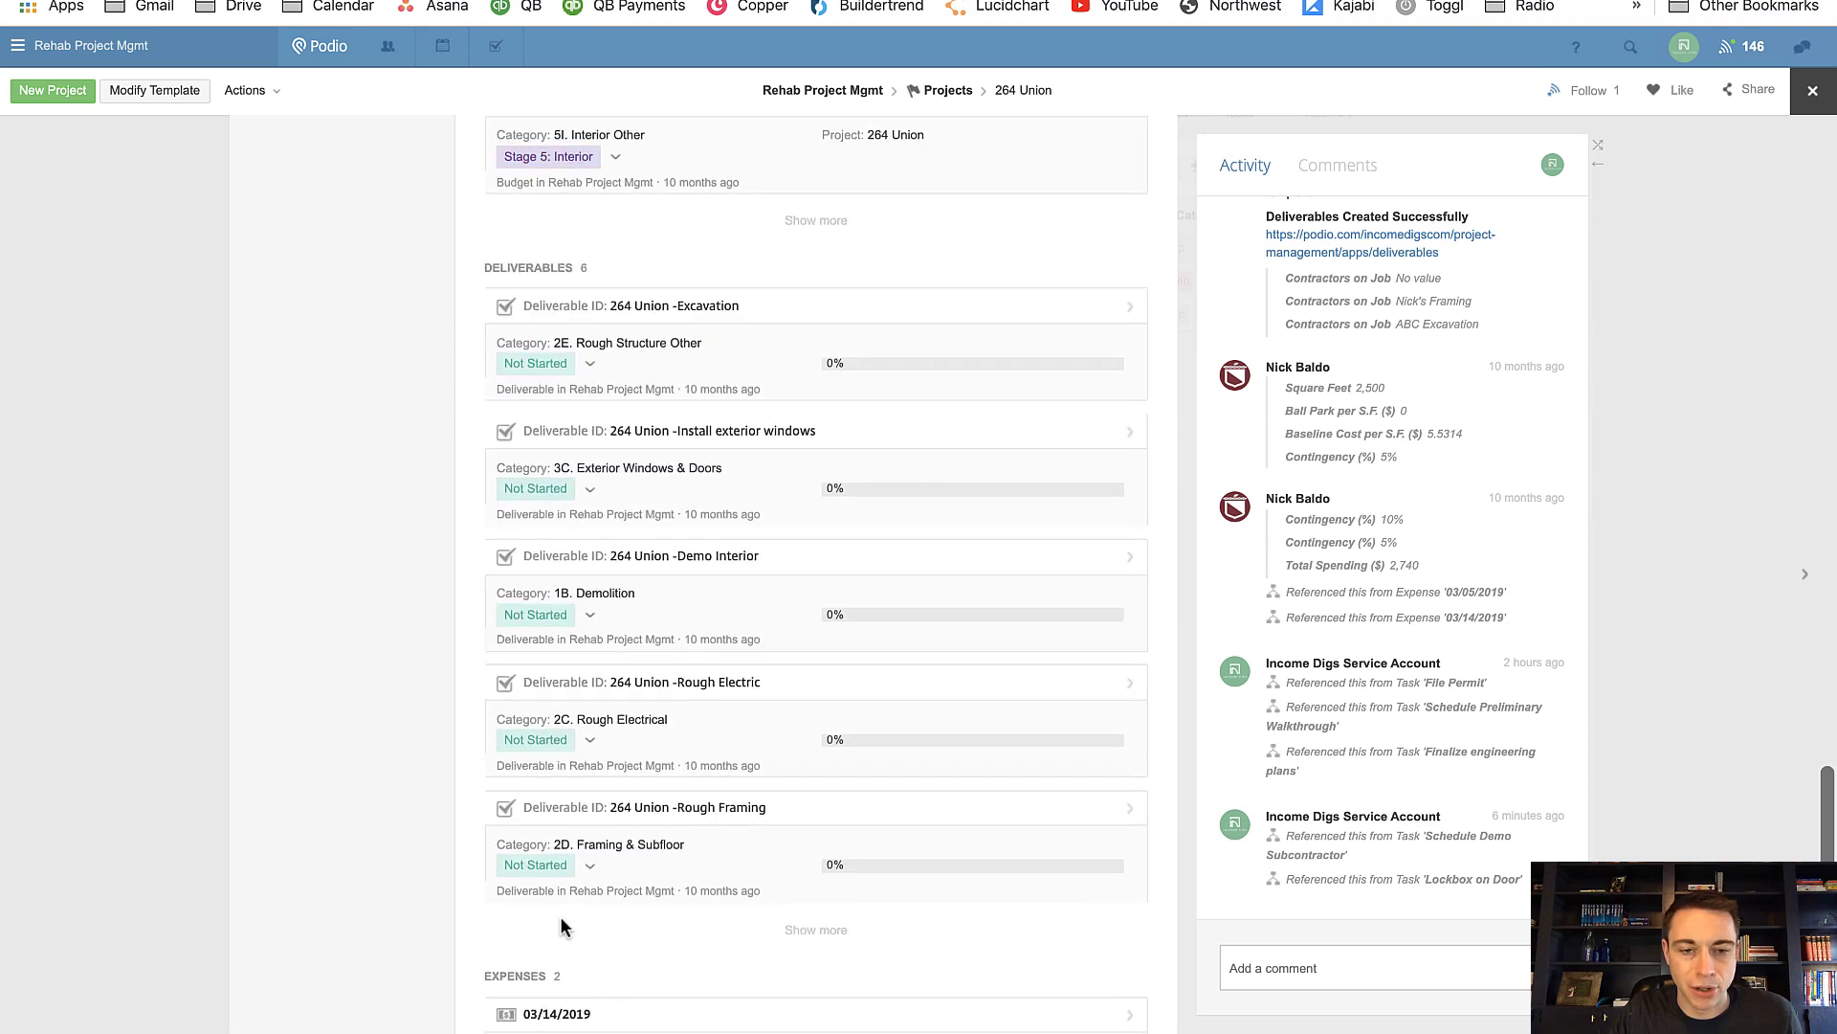
pyautogui.scroll(-5, 566, 921)
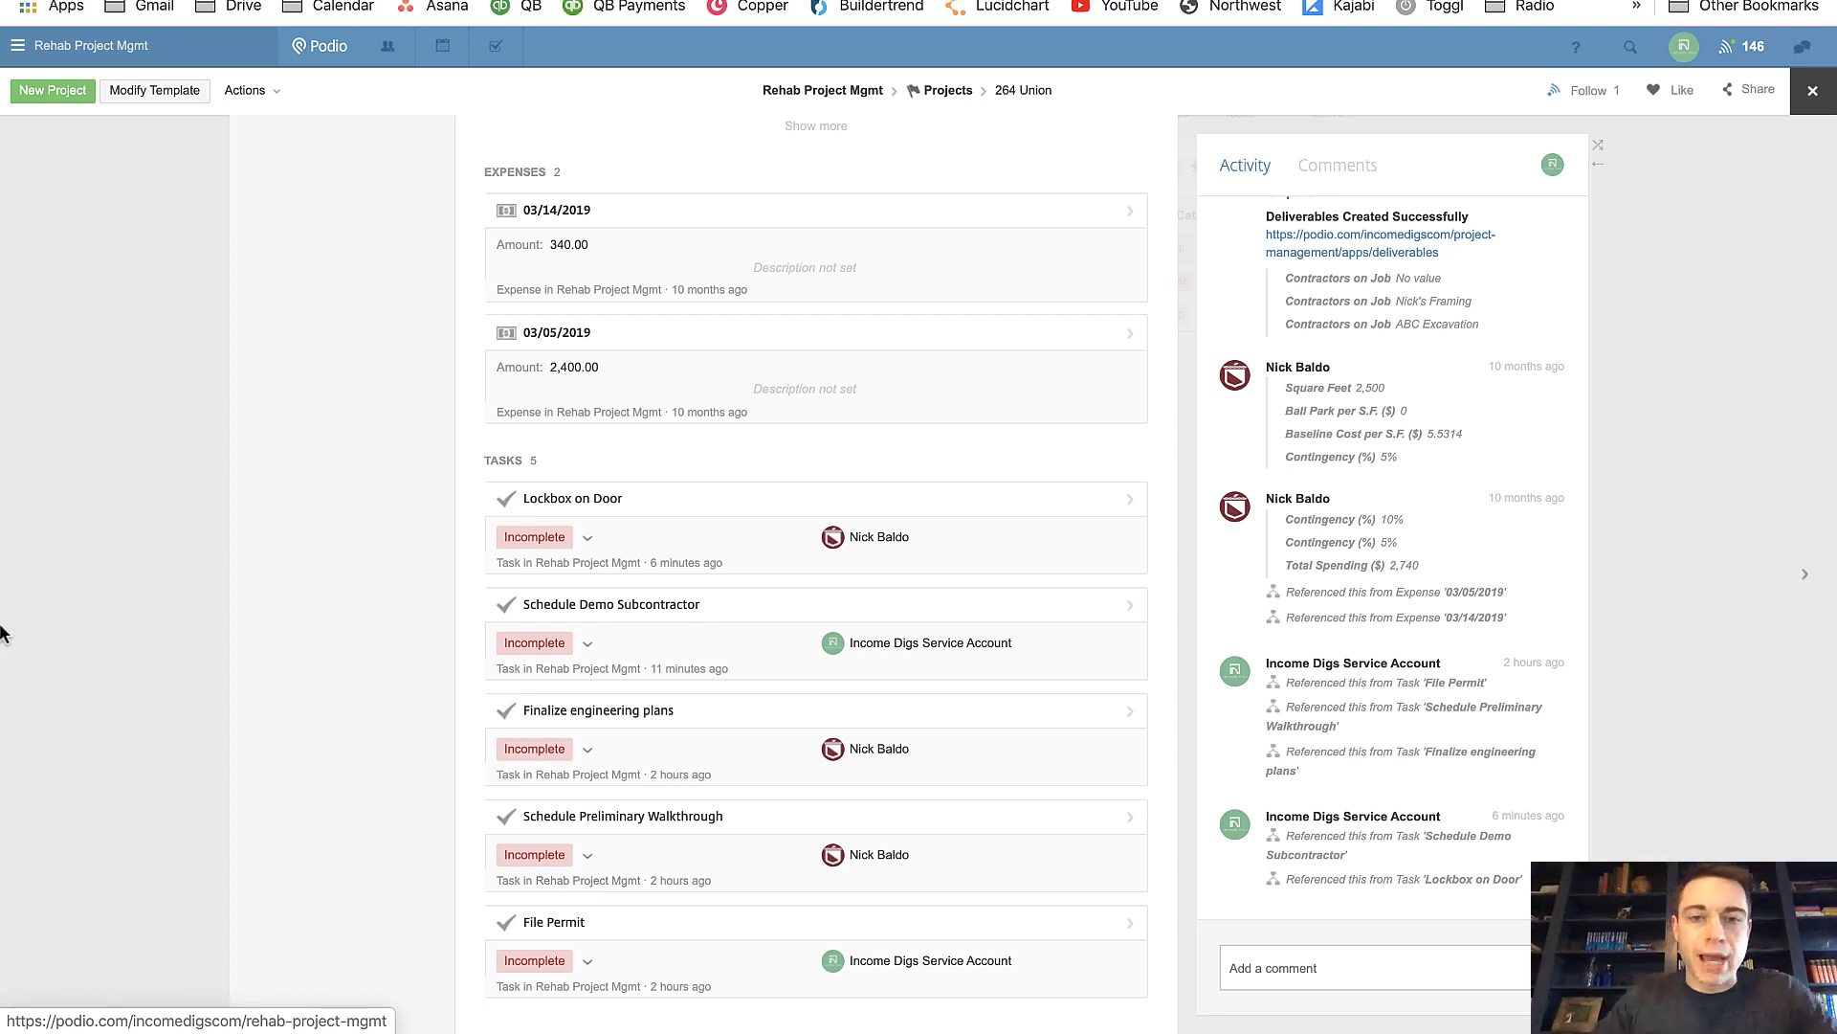
pyautogui.scroll(5, 584, 488)
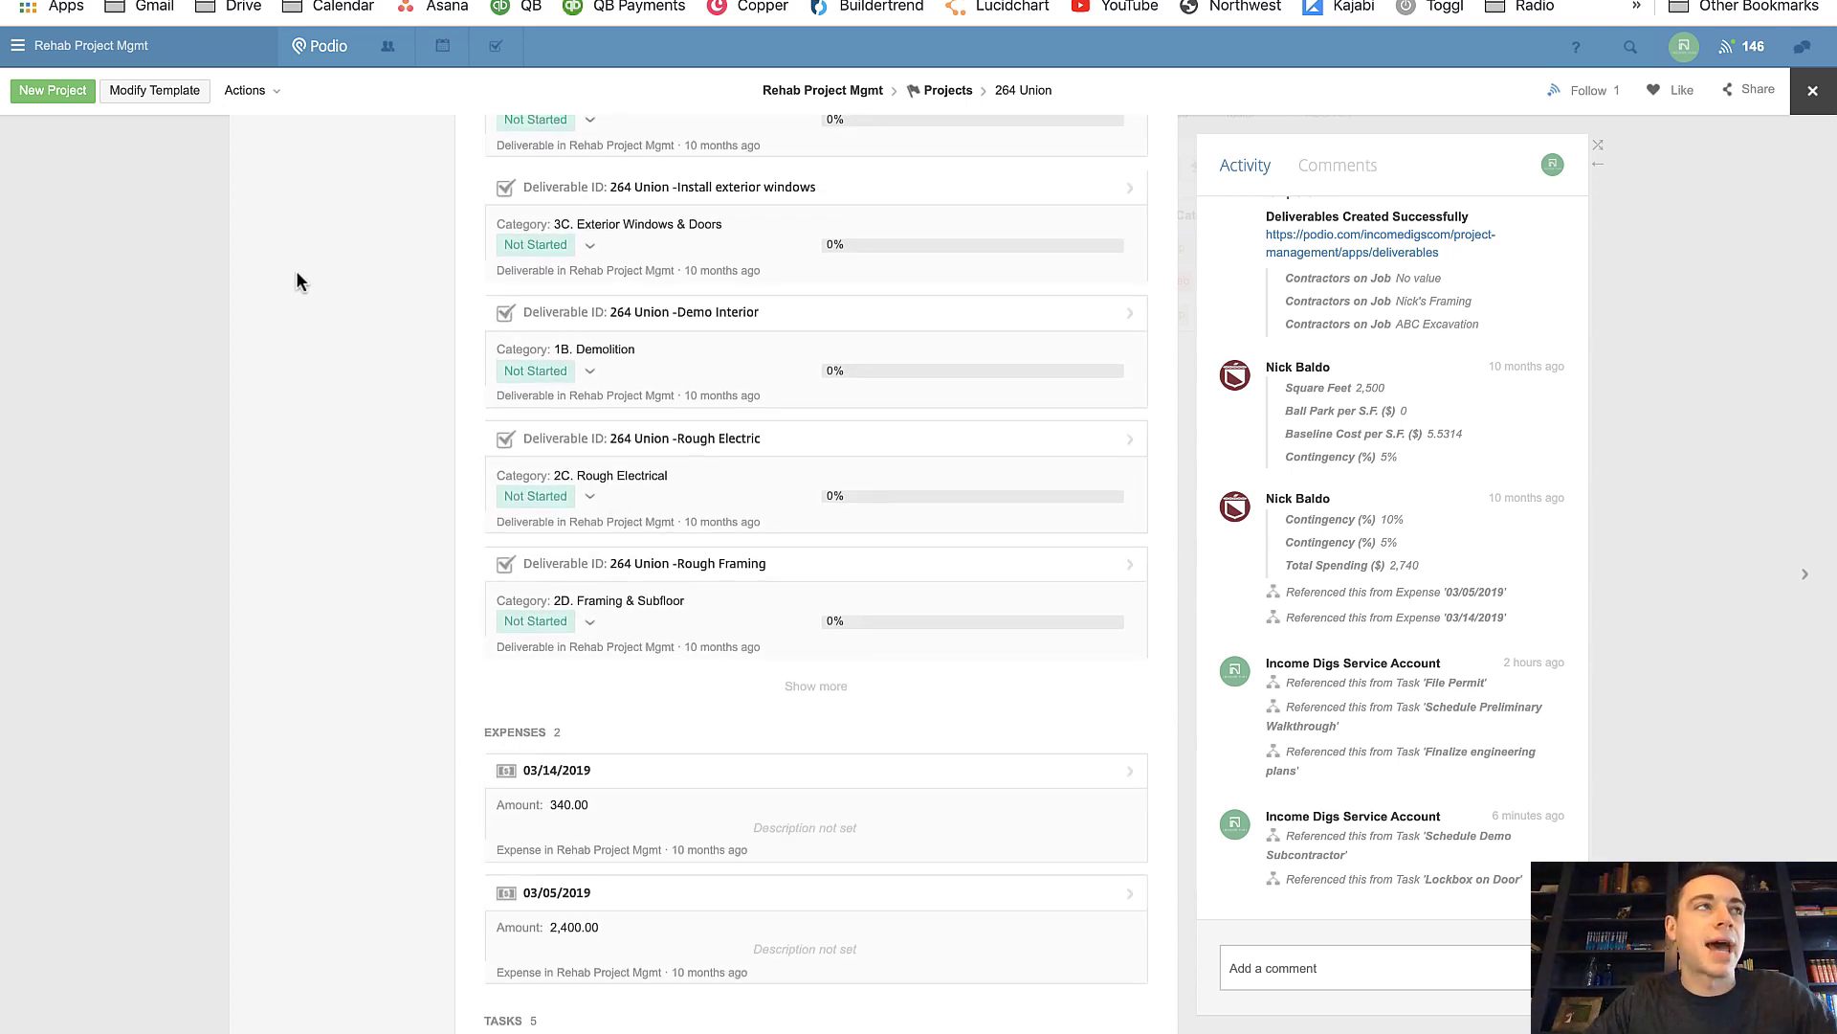
pyautogui.press('super+Left')
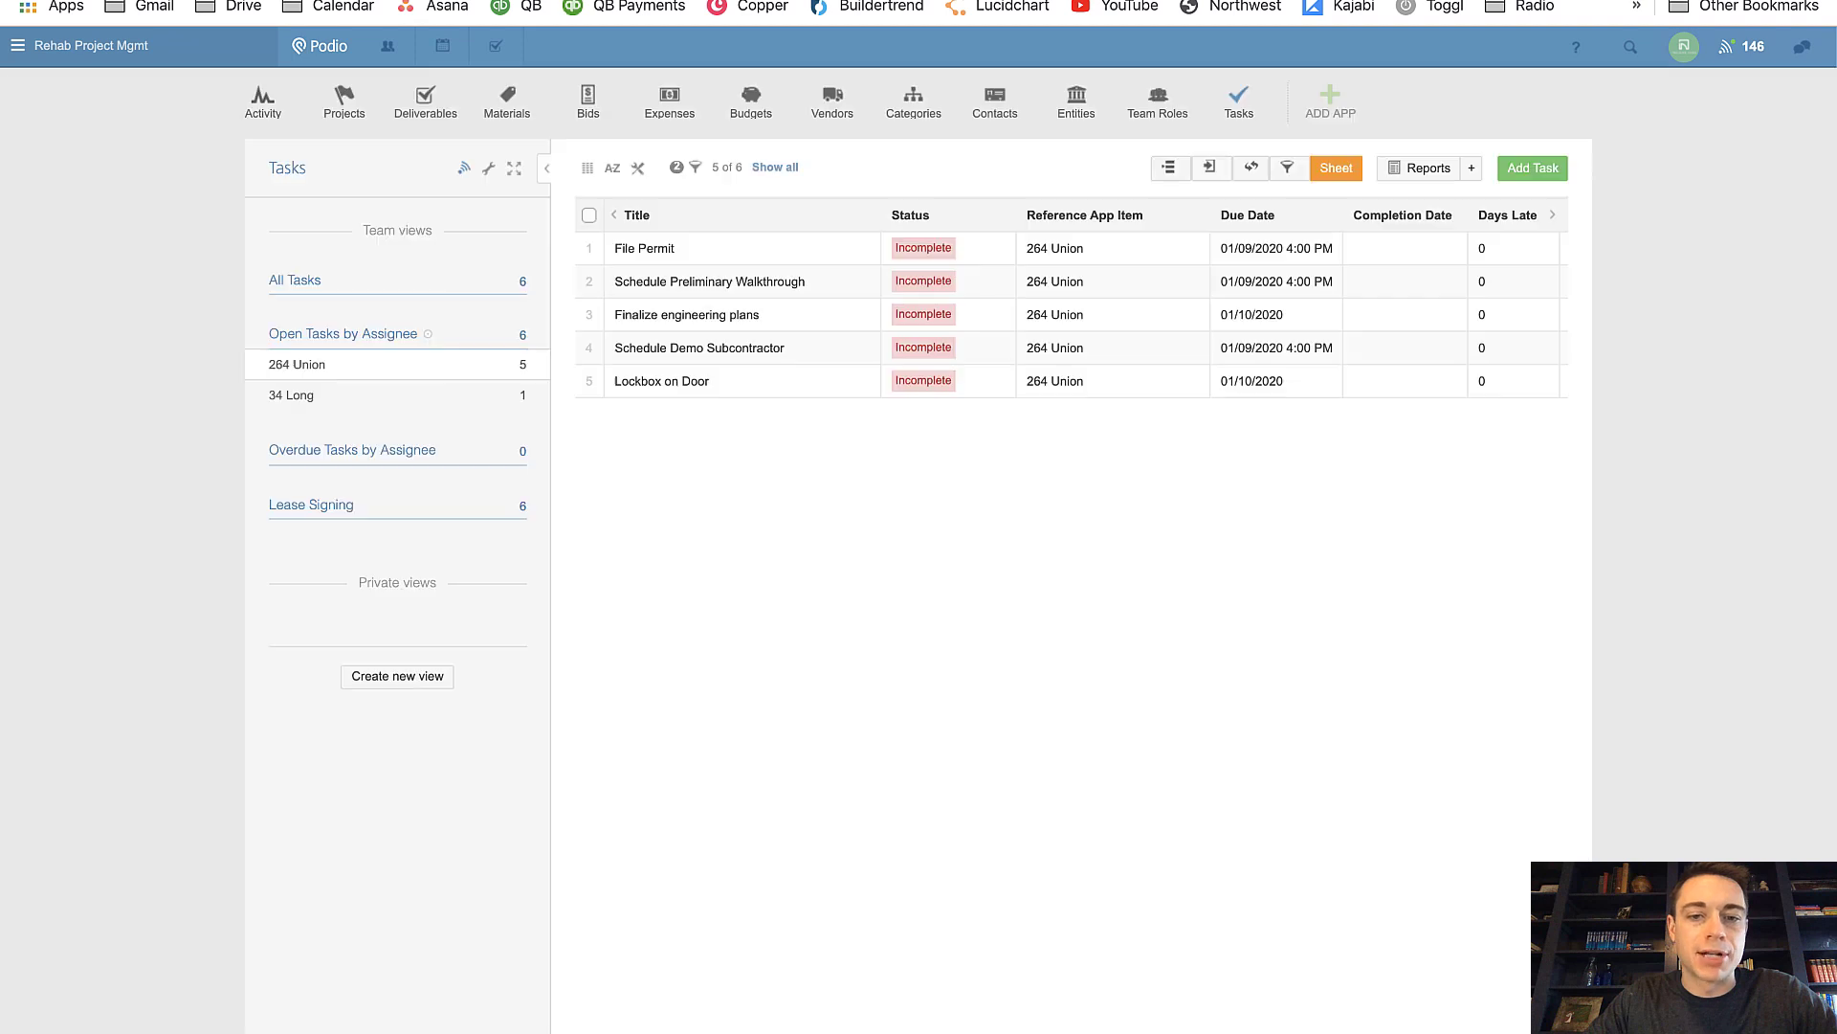
# Step: Reopen the 264 Union project from the 264 Union tasks view and scroll up to Open Task
pyautogui.click(312, 376)
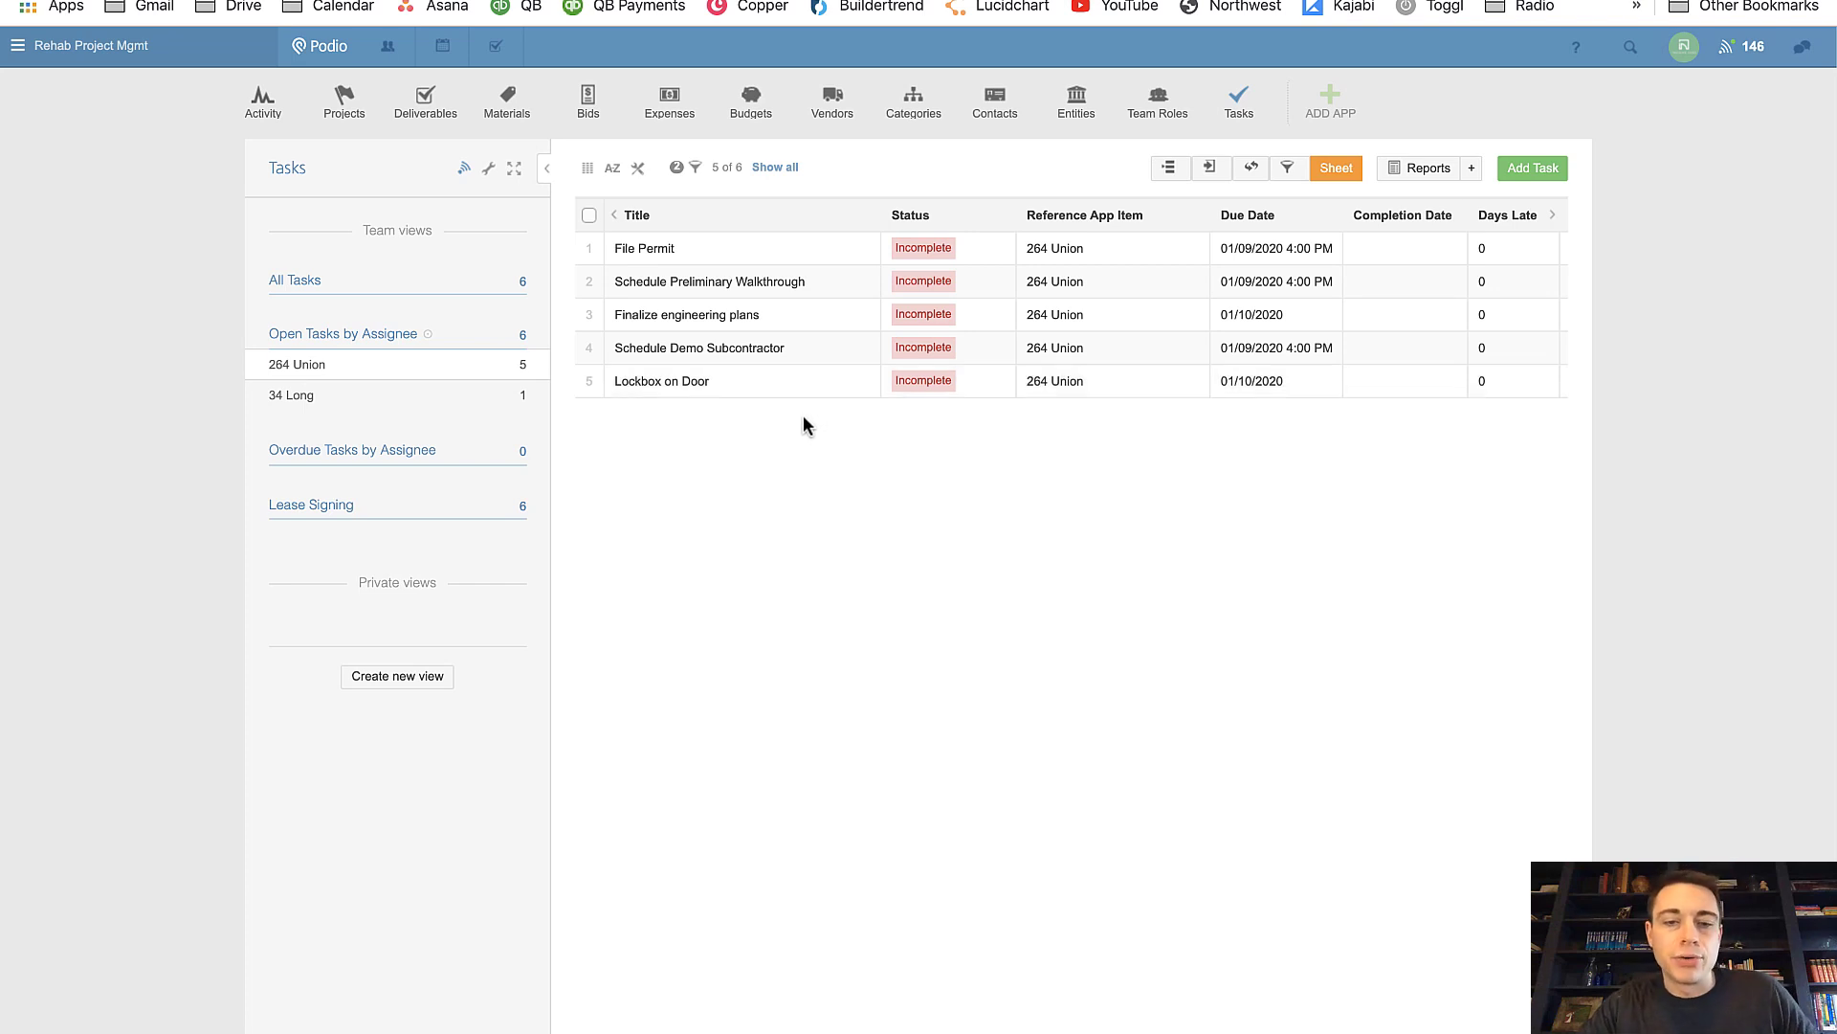
pyautogui.click(344, 101)
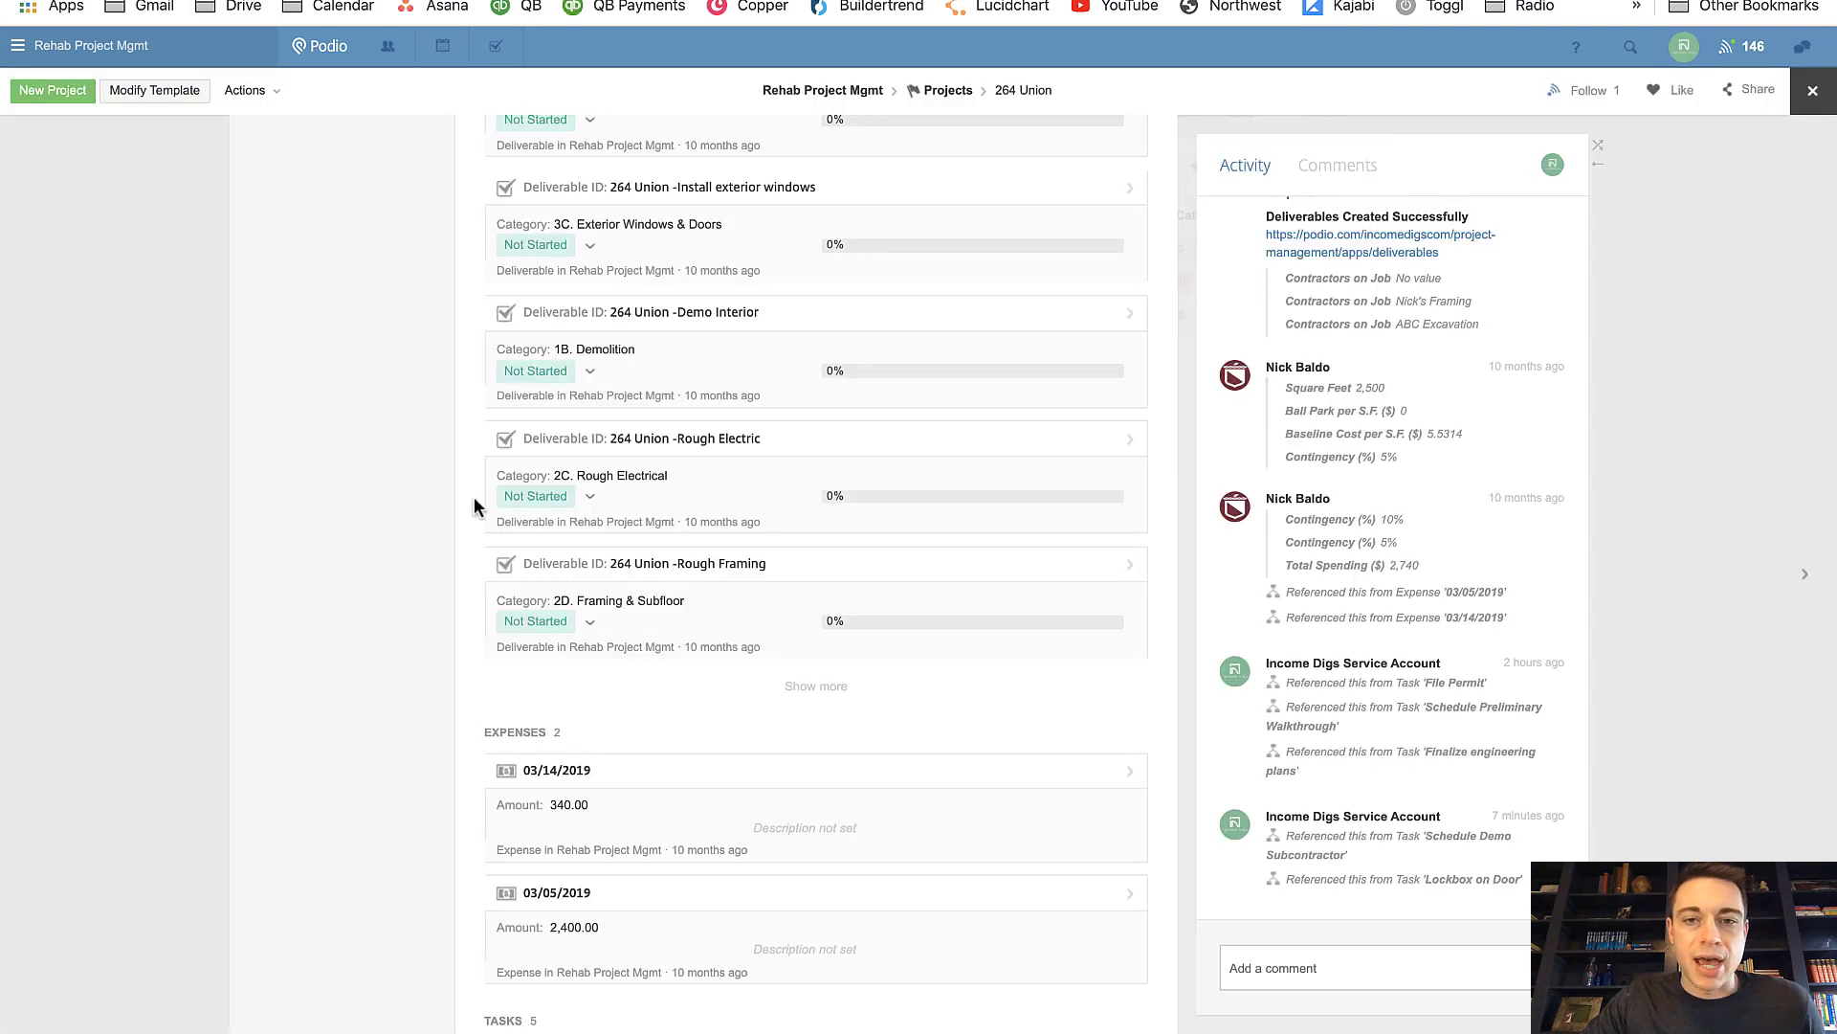
pyautogui.scroll(8, 488, 469)
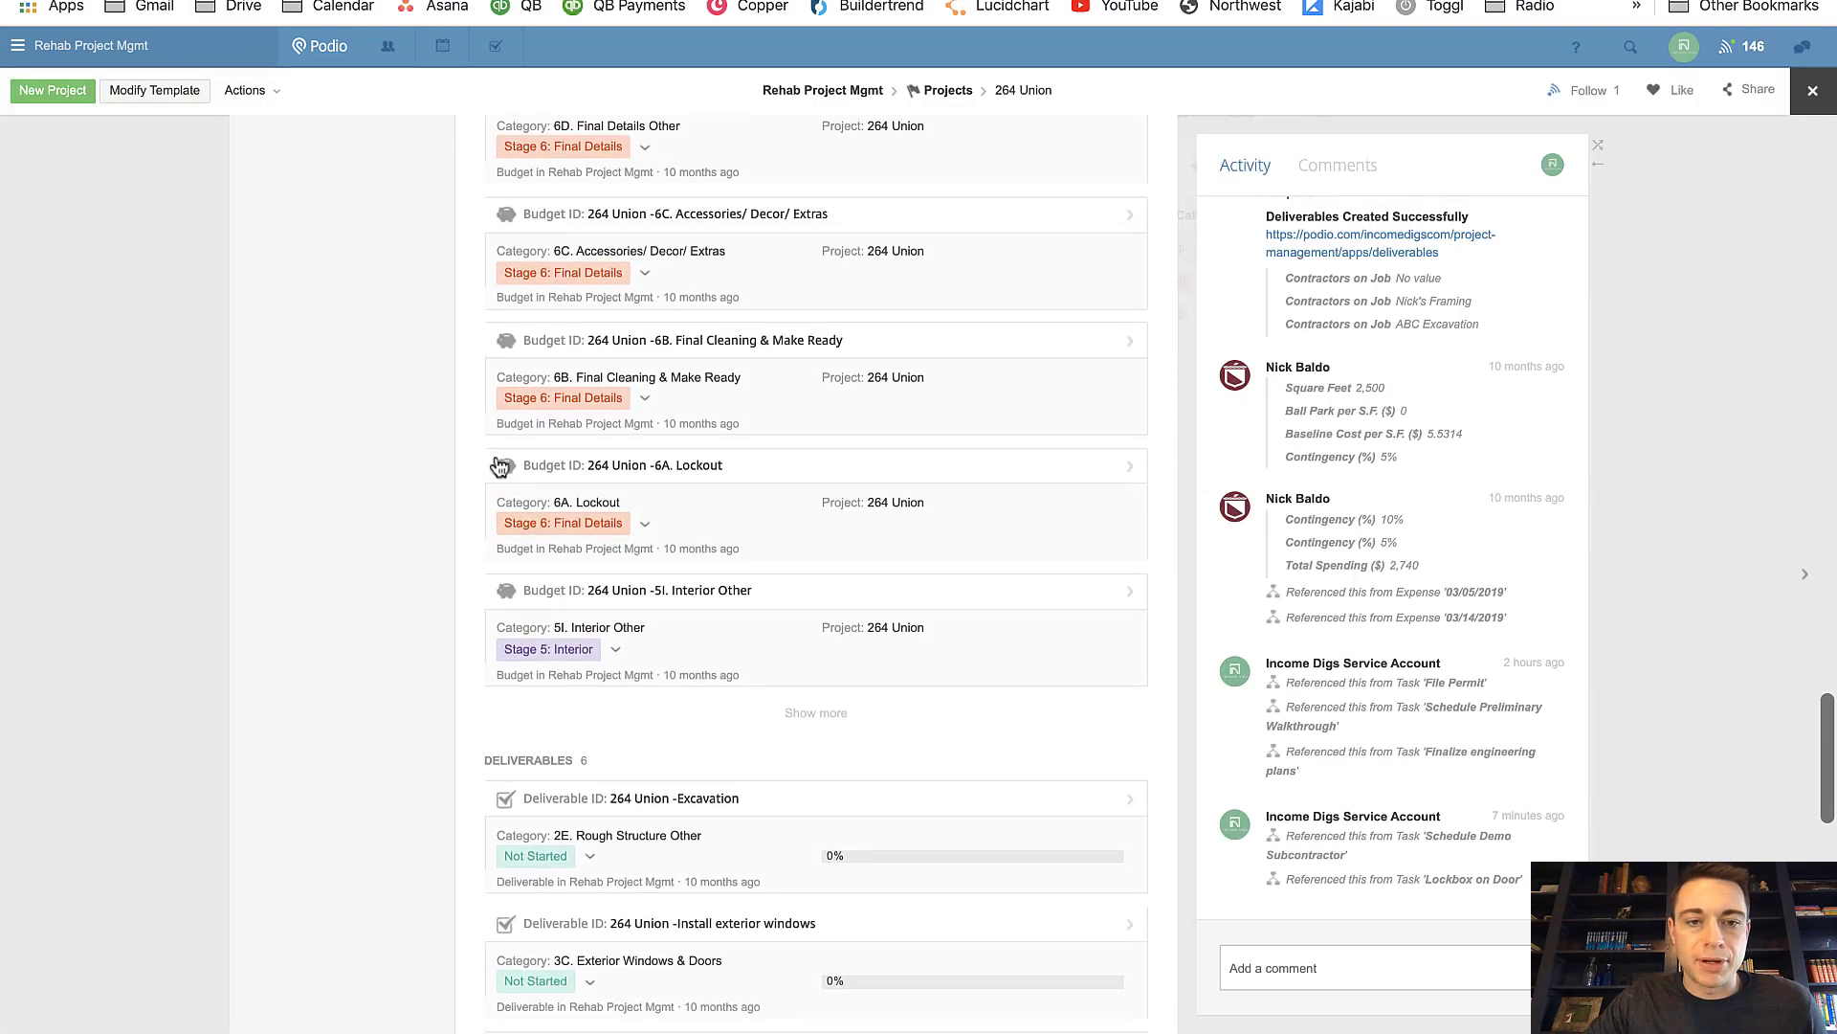
pyautogui.scroll(19, 497, 465)
pyautogui.scroll(4, 496, 465)
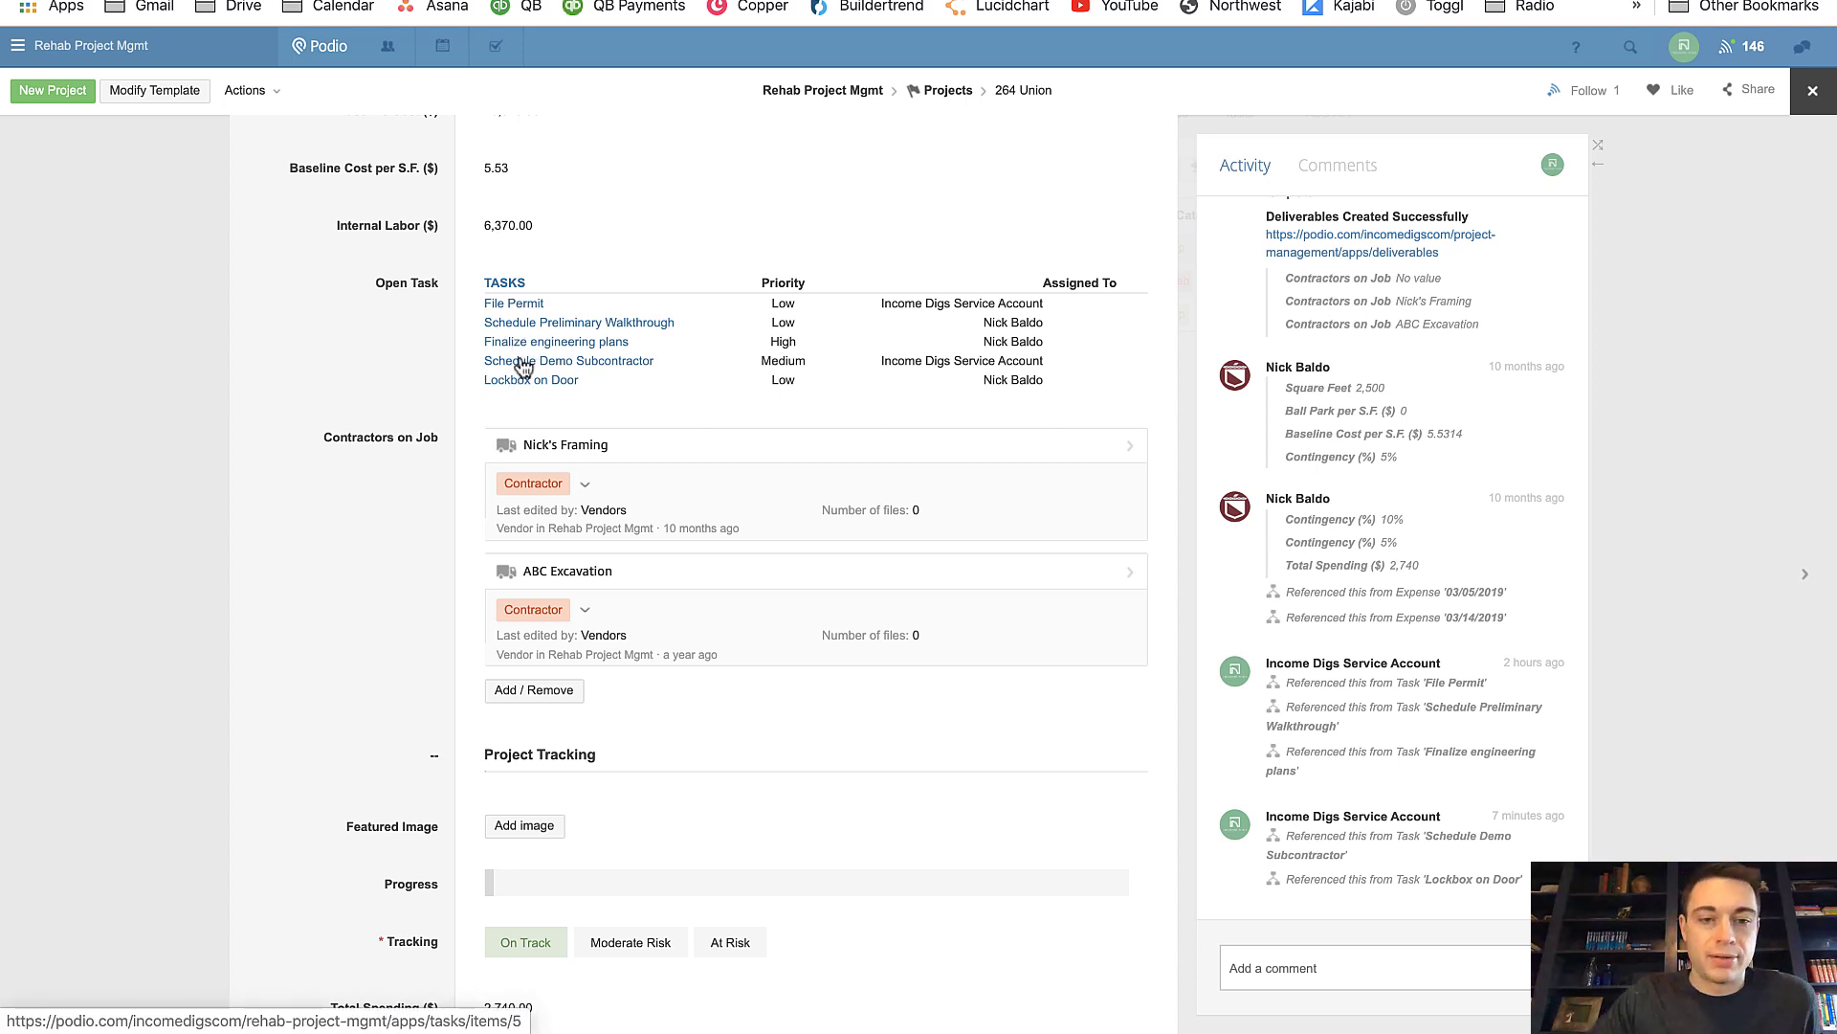
pyautogui.click(512, 304)
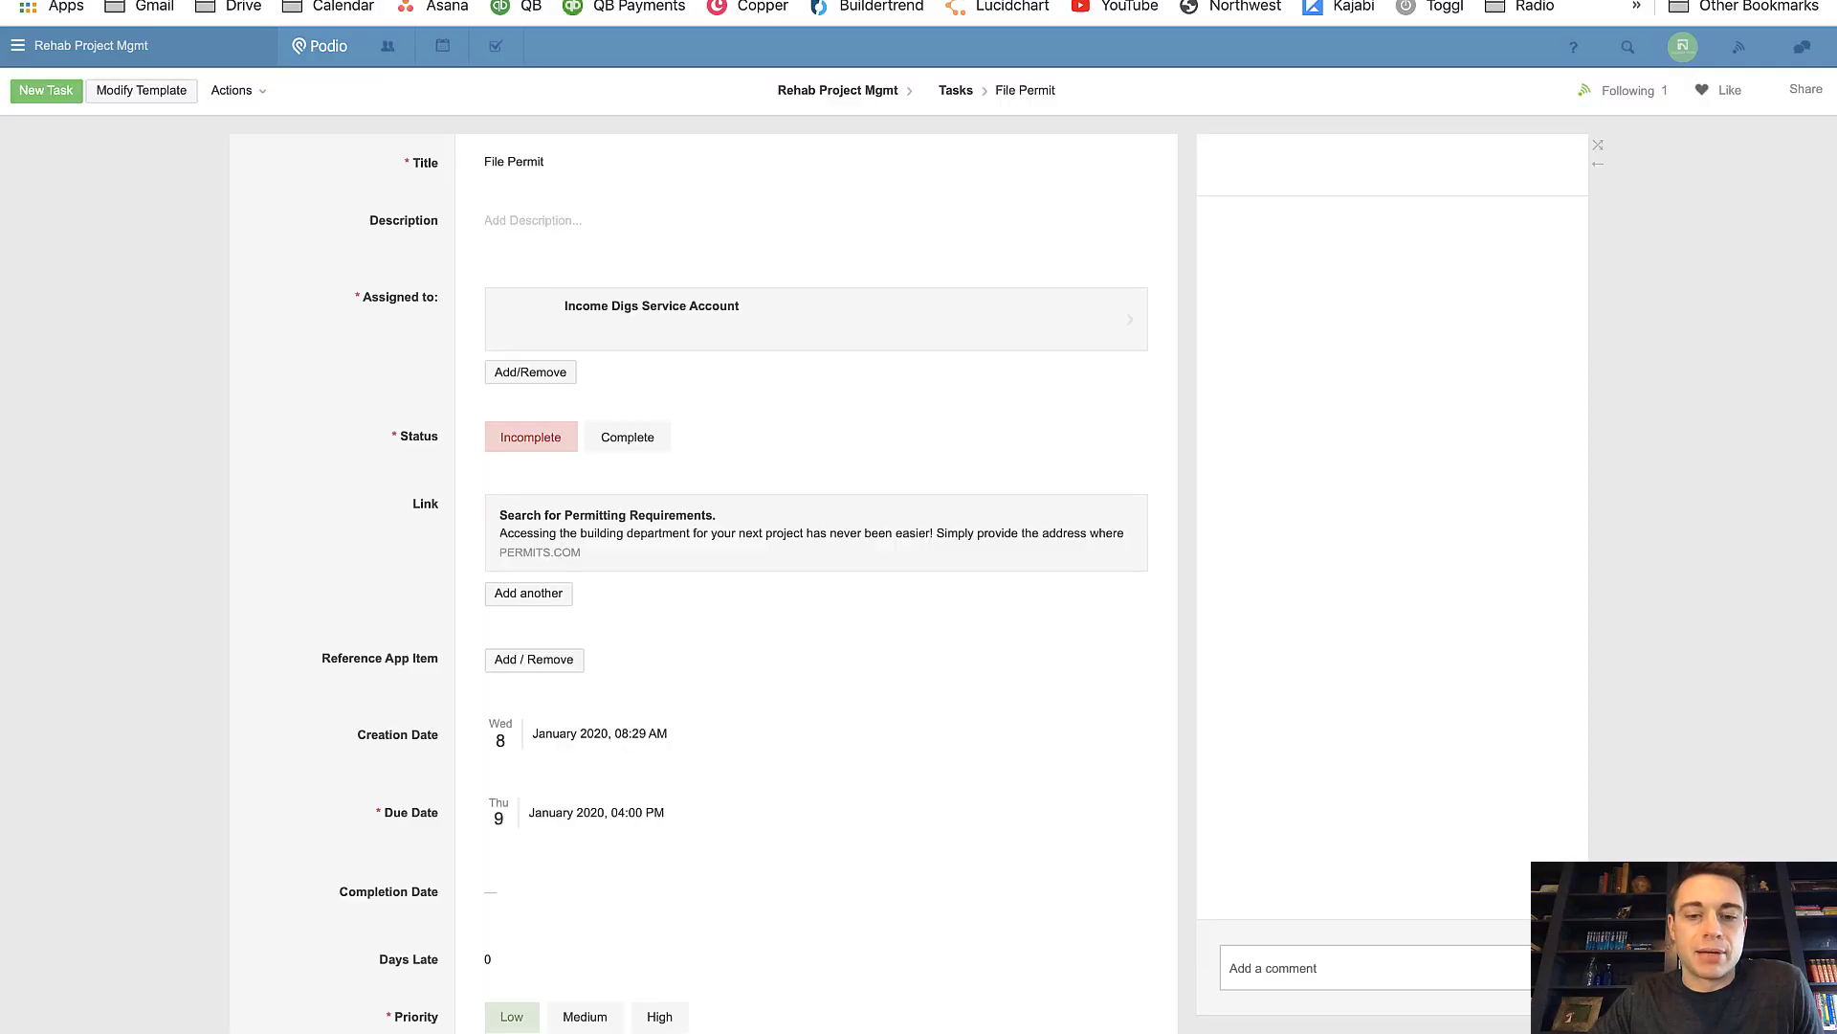
pyautogui.press('super+bracketleft')
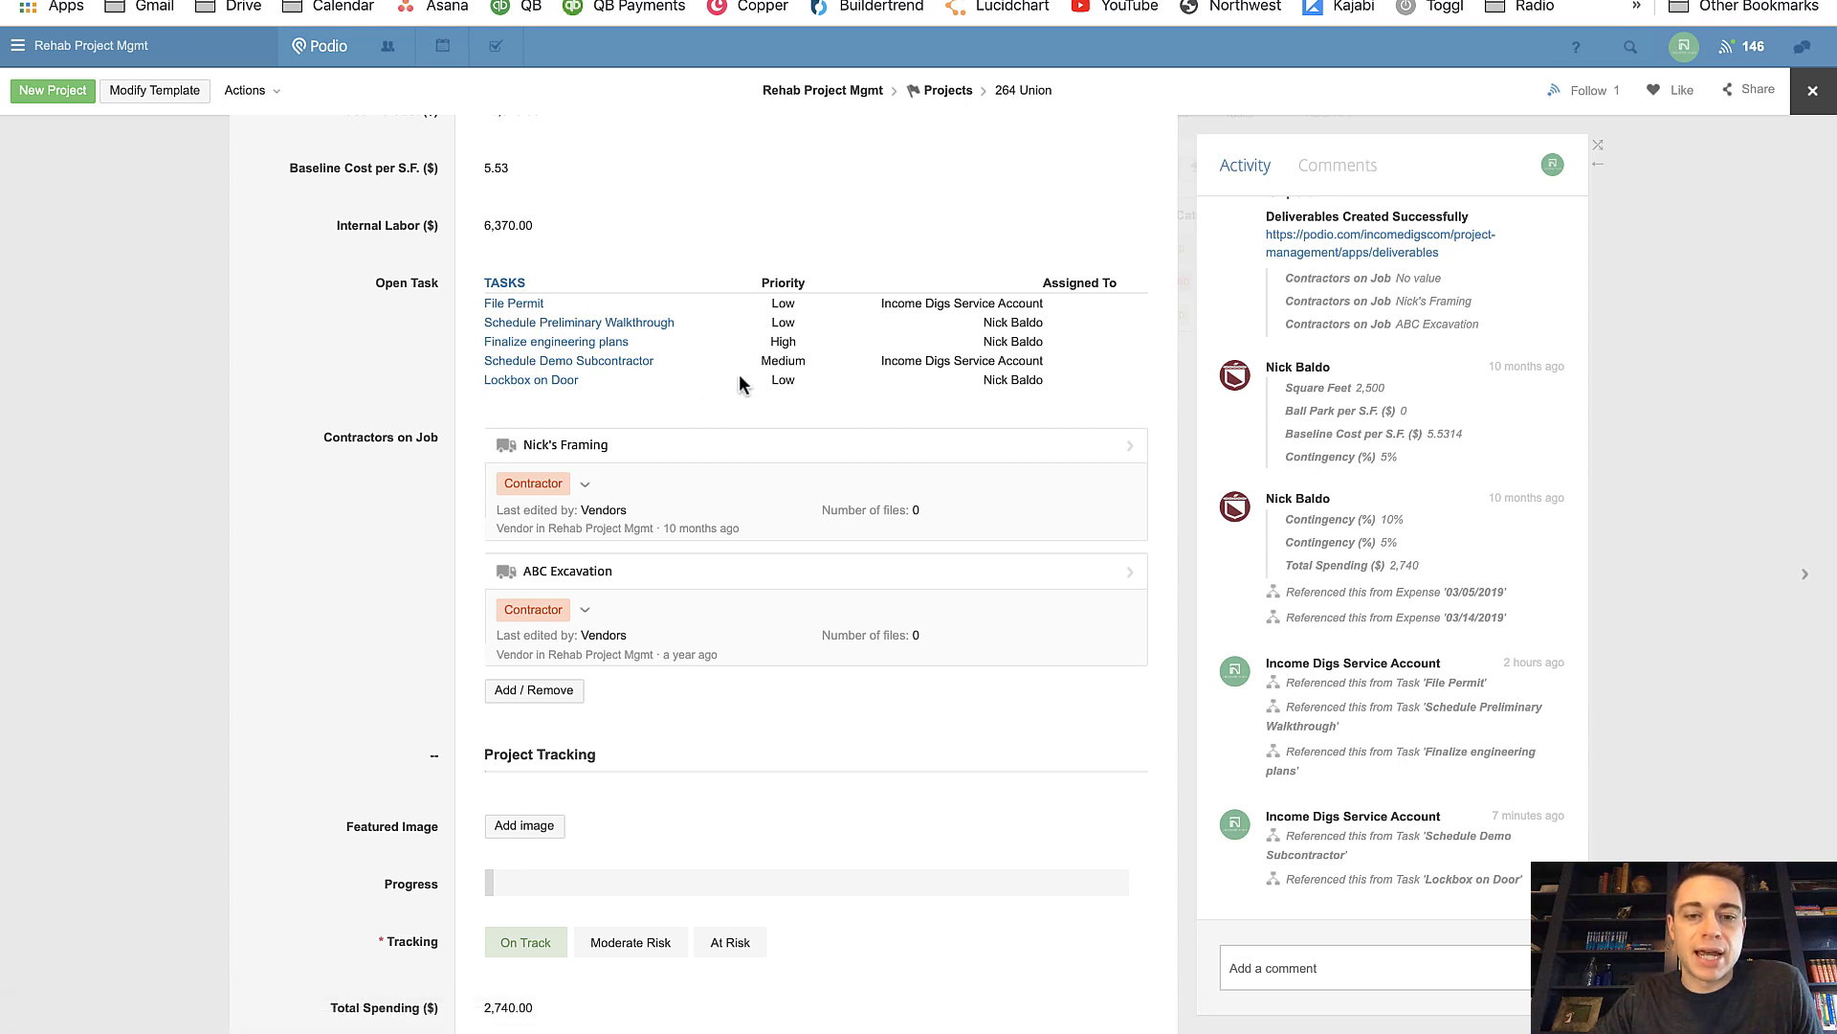
# Step: Open the Schedule Demo Subcontractor task record from the Open Task list
pyautogui.click(579, 362)
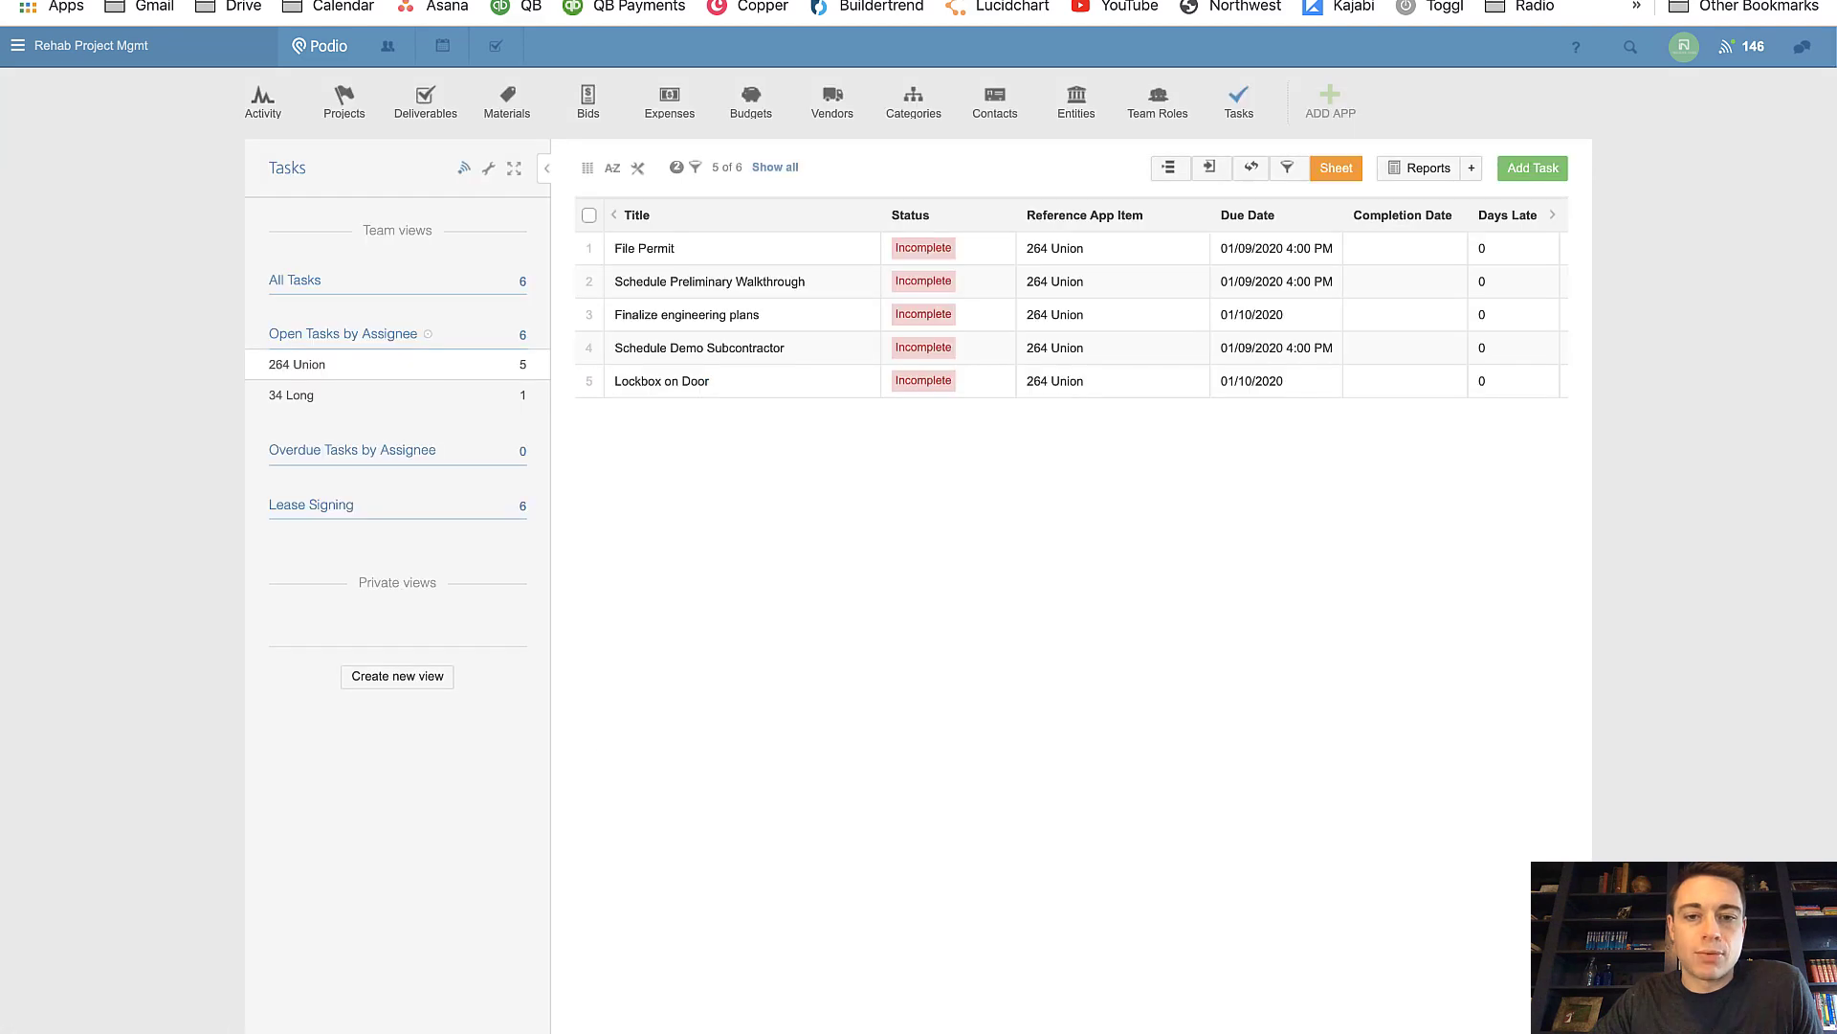
pyautogui.click(709, 345)
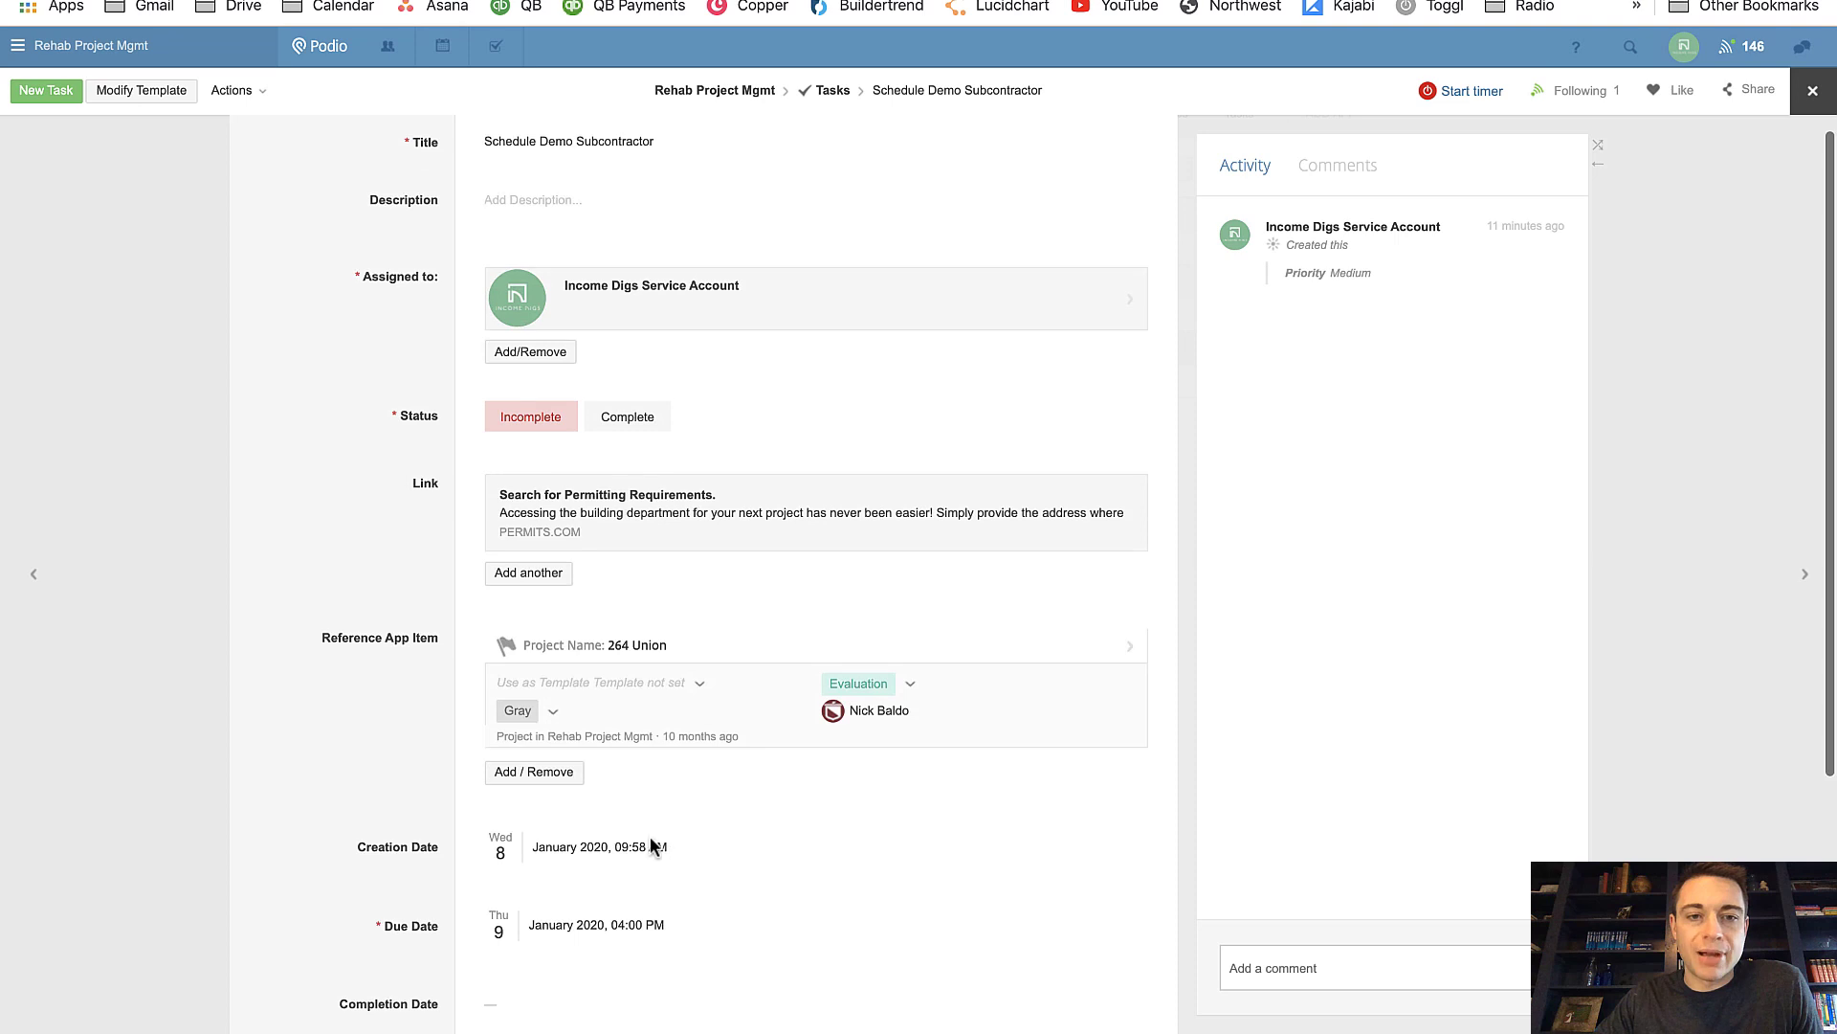
pyautogui.hotkey('alt', 'Left')
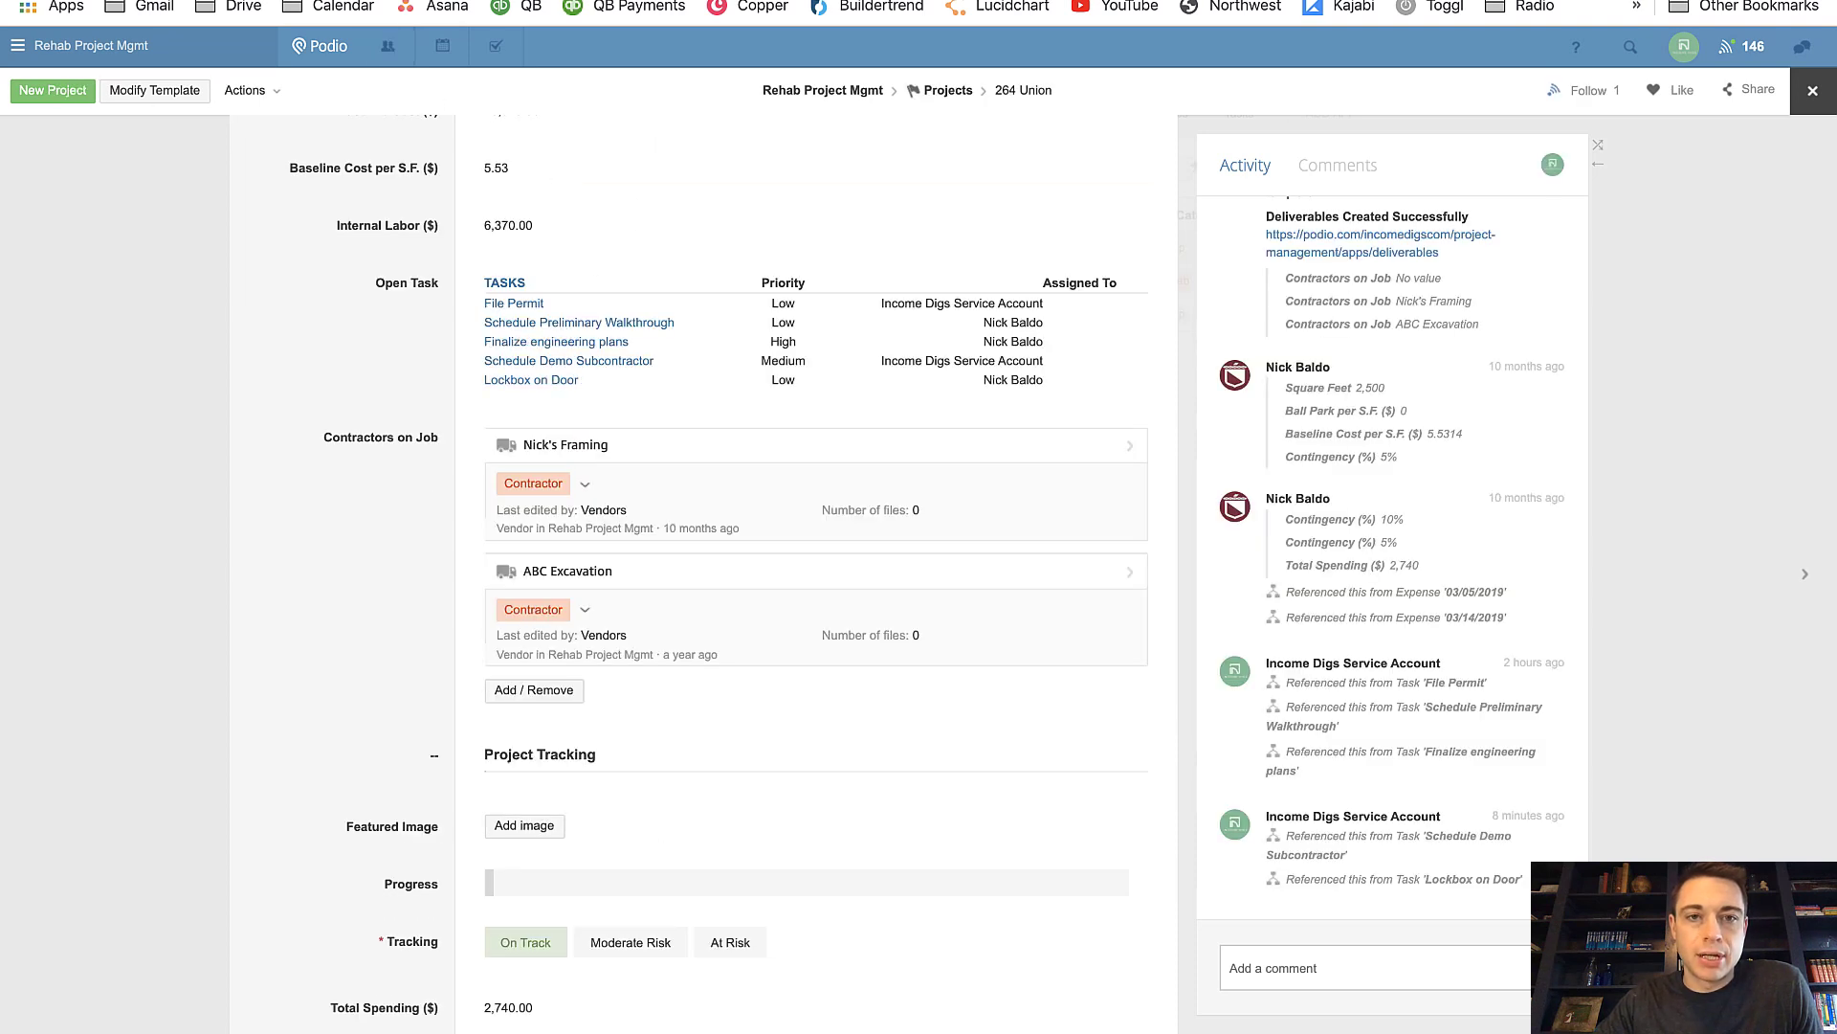
pyautogui.hotkey('alt', 'Right')
pyautogui.scroll(-4, 658, 706)
pyautogui.scroll(2, 627, 737)
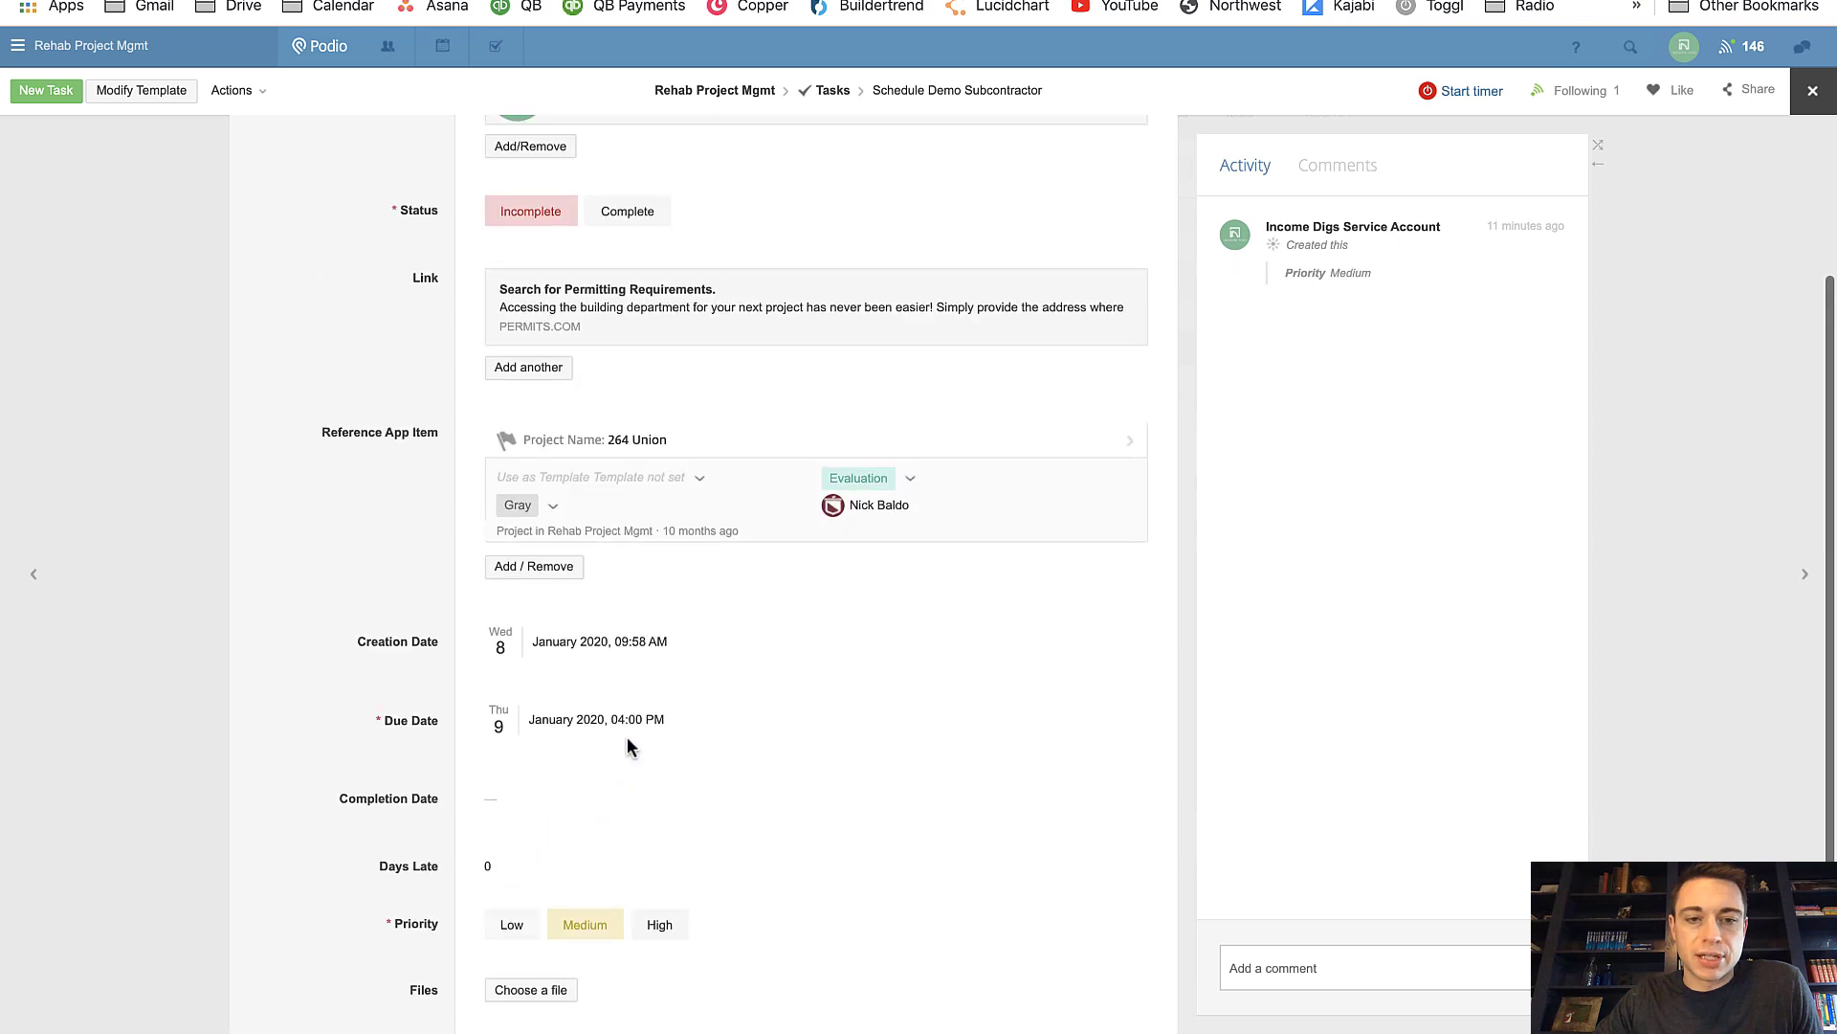
pyautogui.scroll(3, 628, 737)
# Step: Mark Schedule Demo Subcontractor as Complete and return to the 264 Union project
pyautogui.click(616, 438)
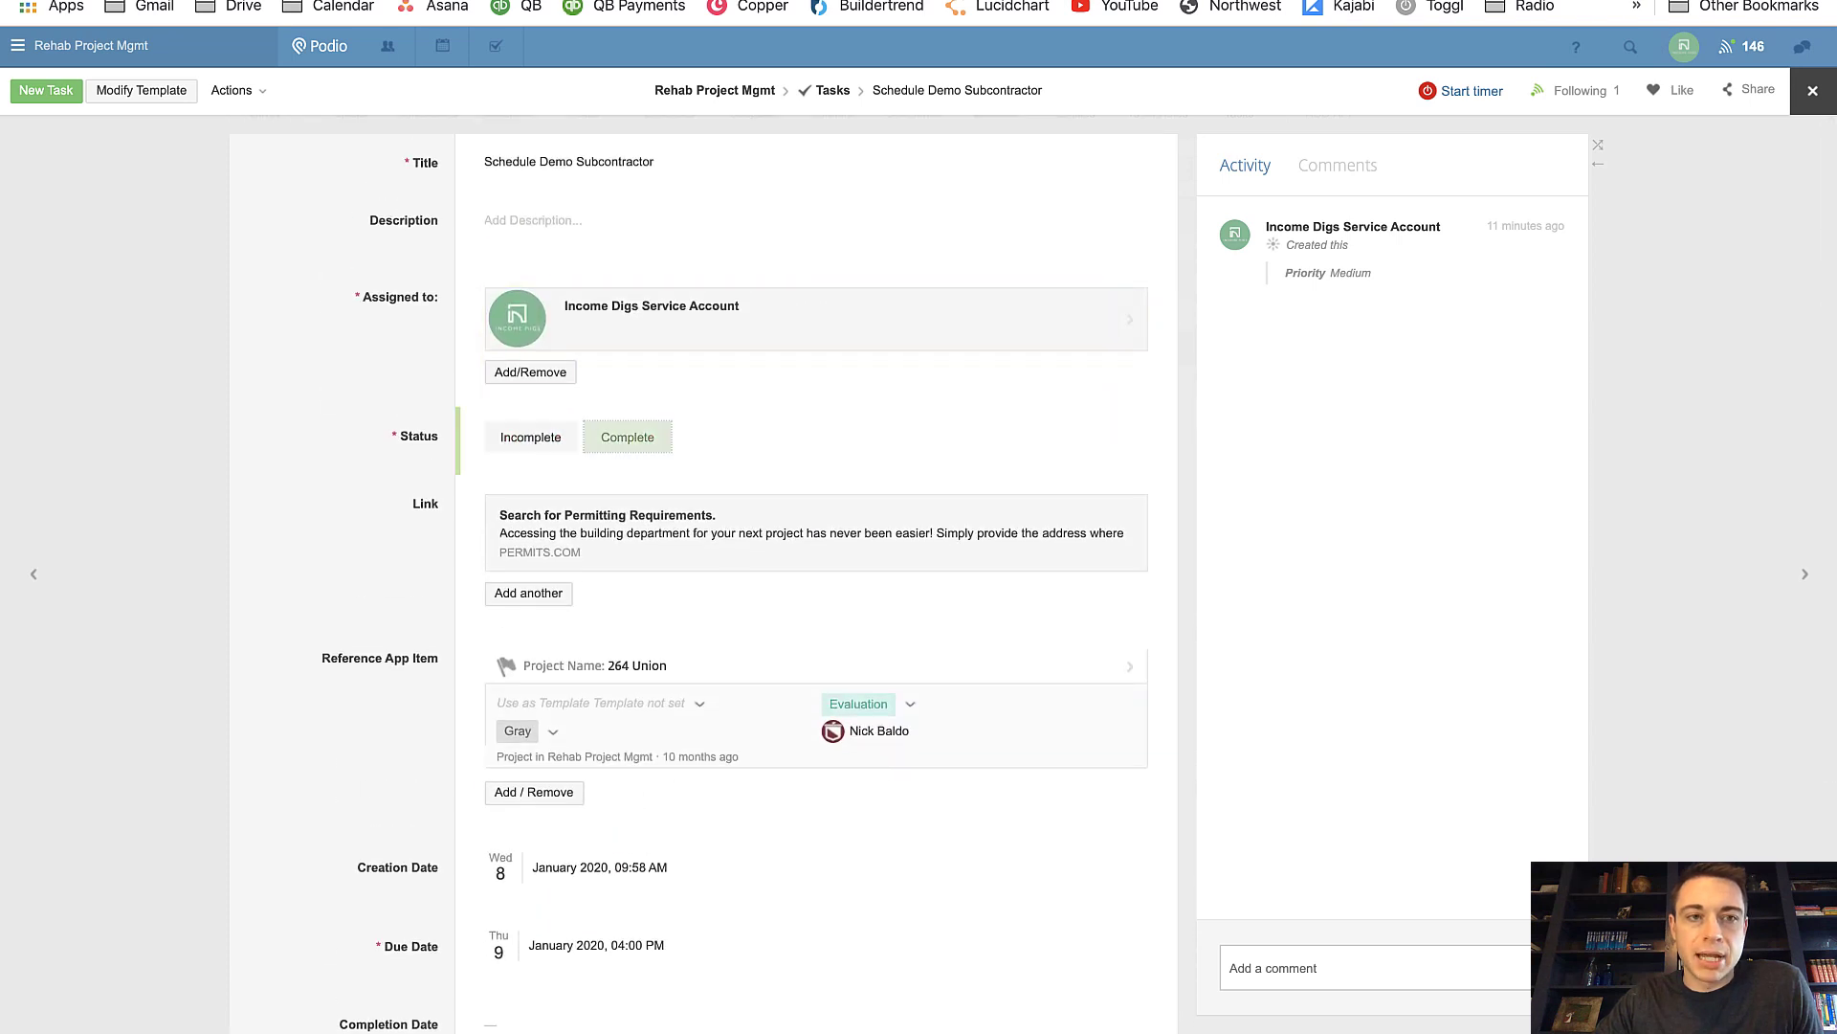
pyautogui.hotkey('alt', 'Left')
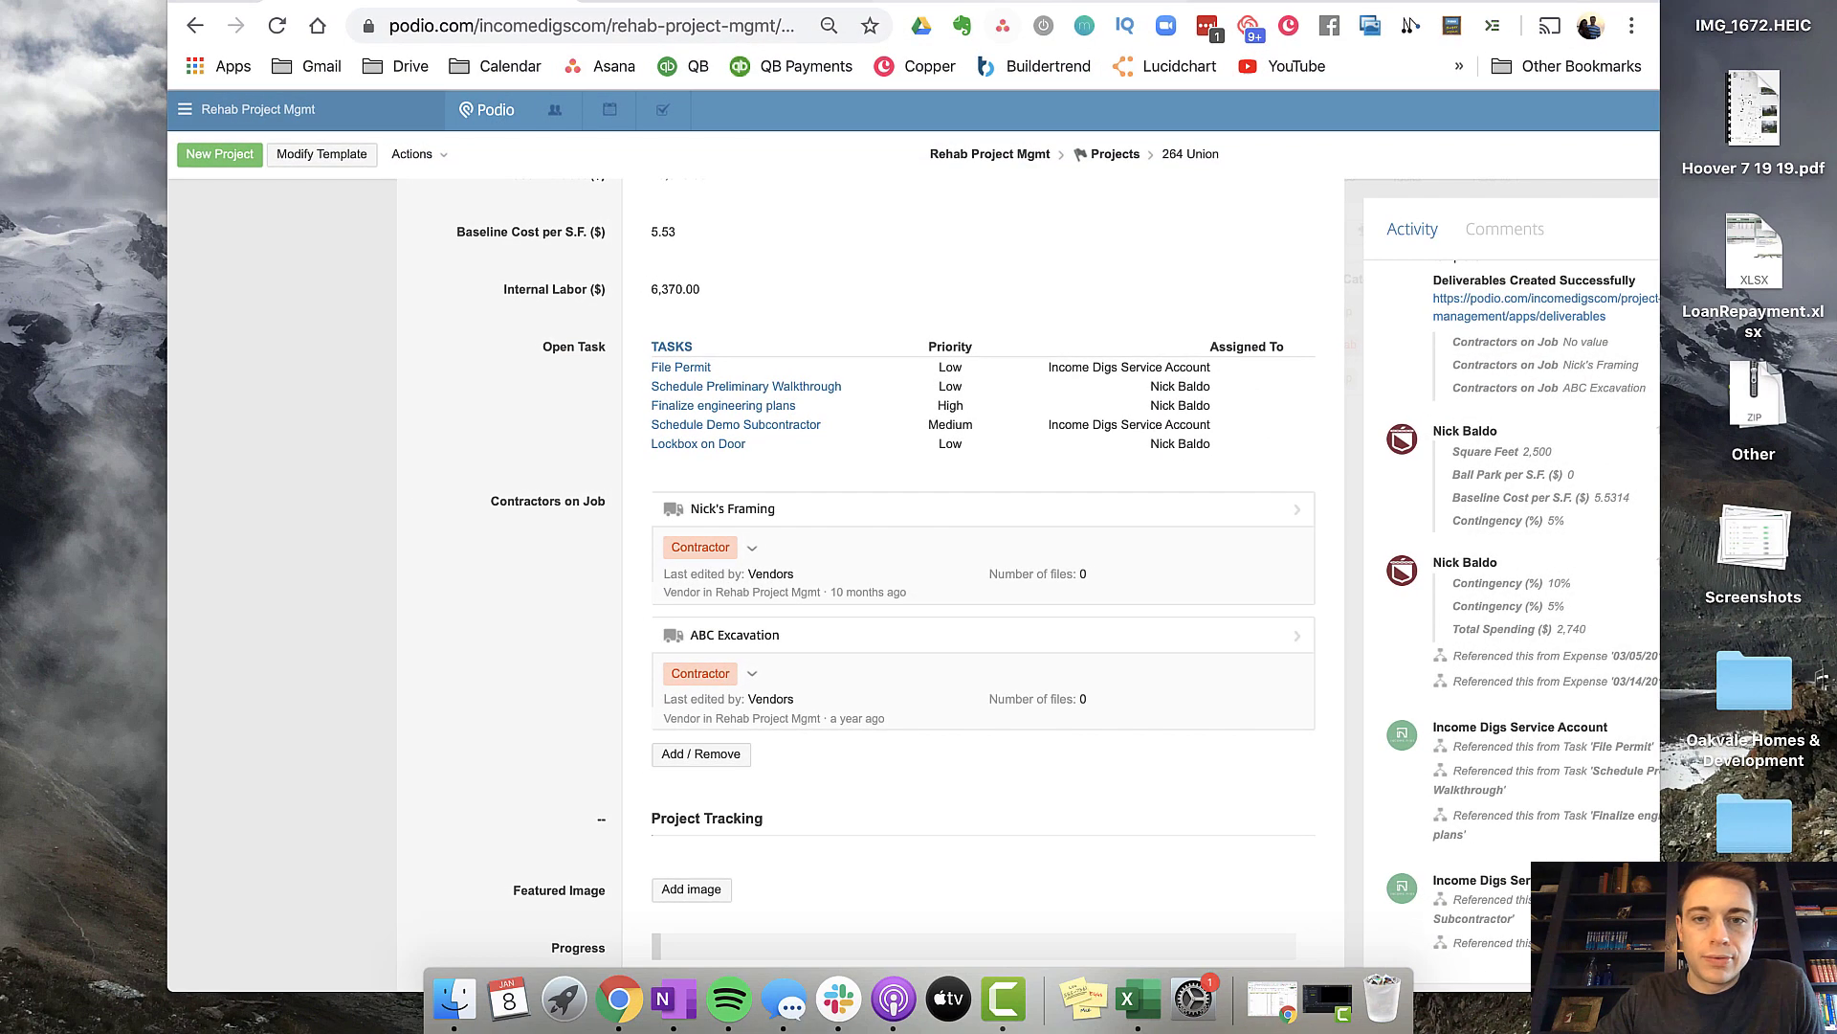
pyautogui.click(736, 424)
# Step: Tile the task window on the right half and the File Permit window on the left
pyautogui.moveTo(574, 3); pyautogui.dragTo(695, 238)
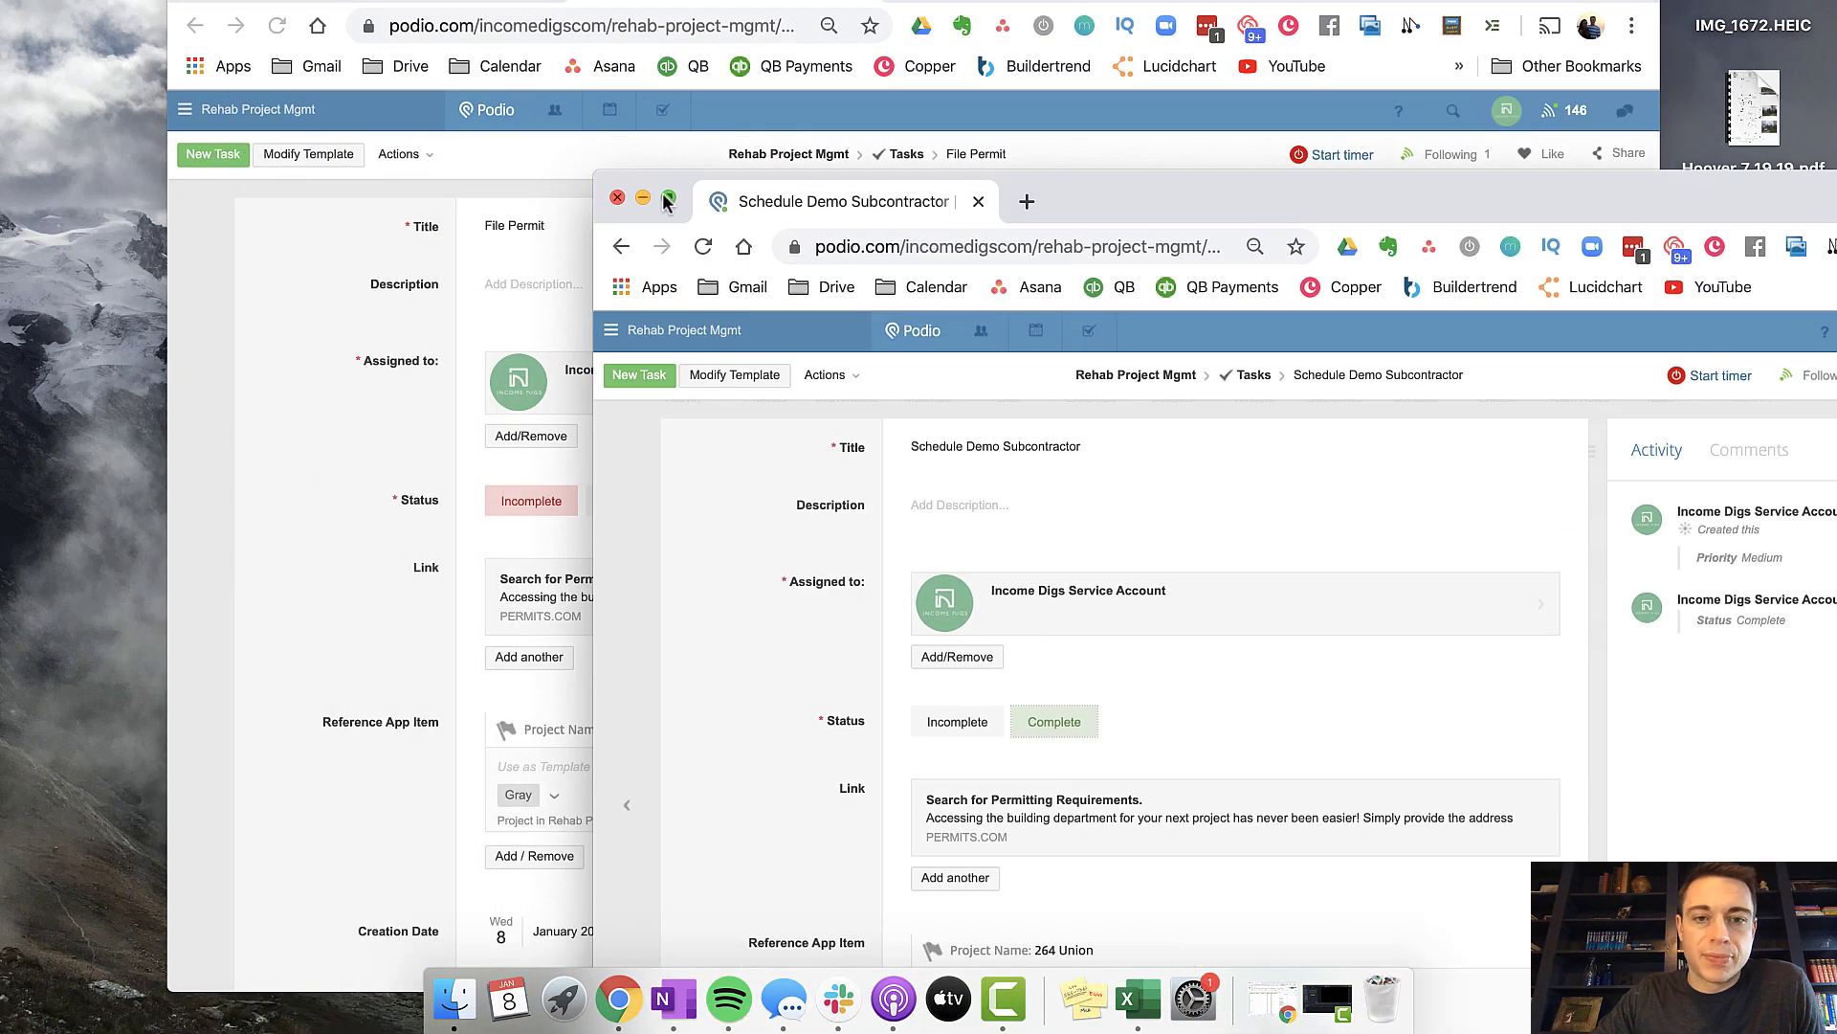
pyautogui.moveTo(667, 204)
pyautogui.click(675, 300)
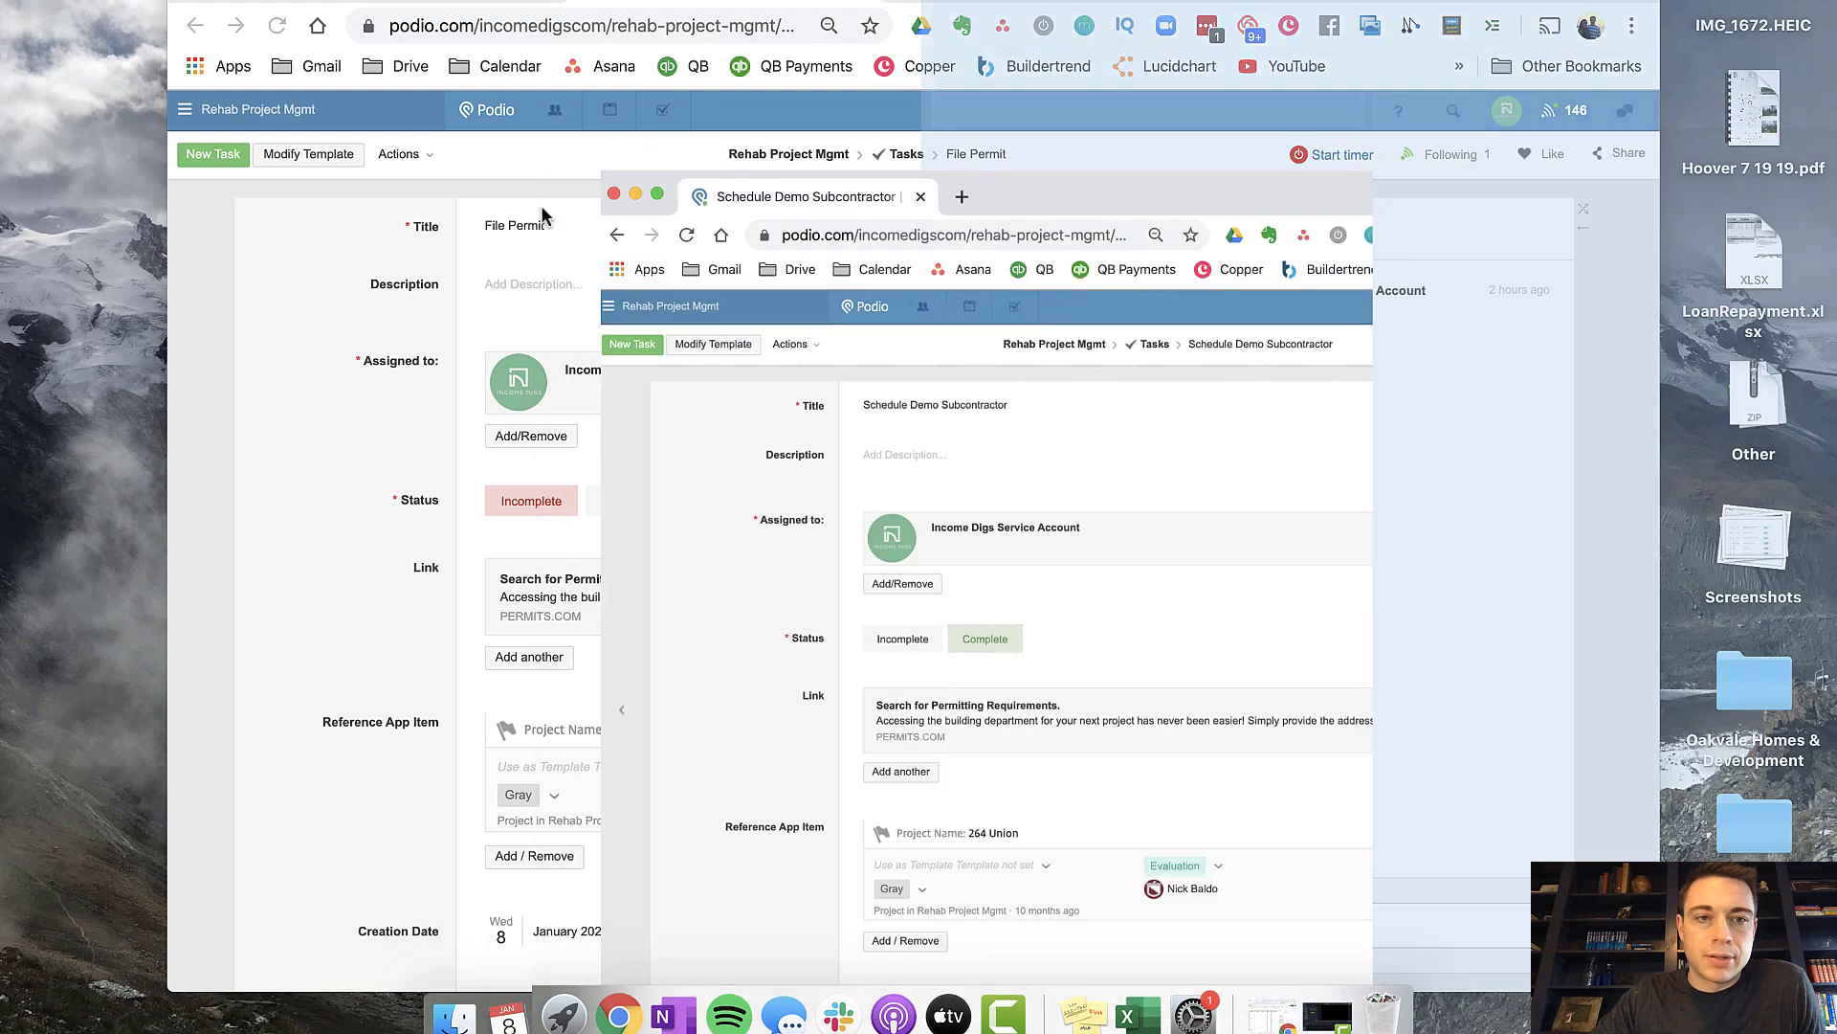
pyautogui.click(144, 359)
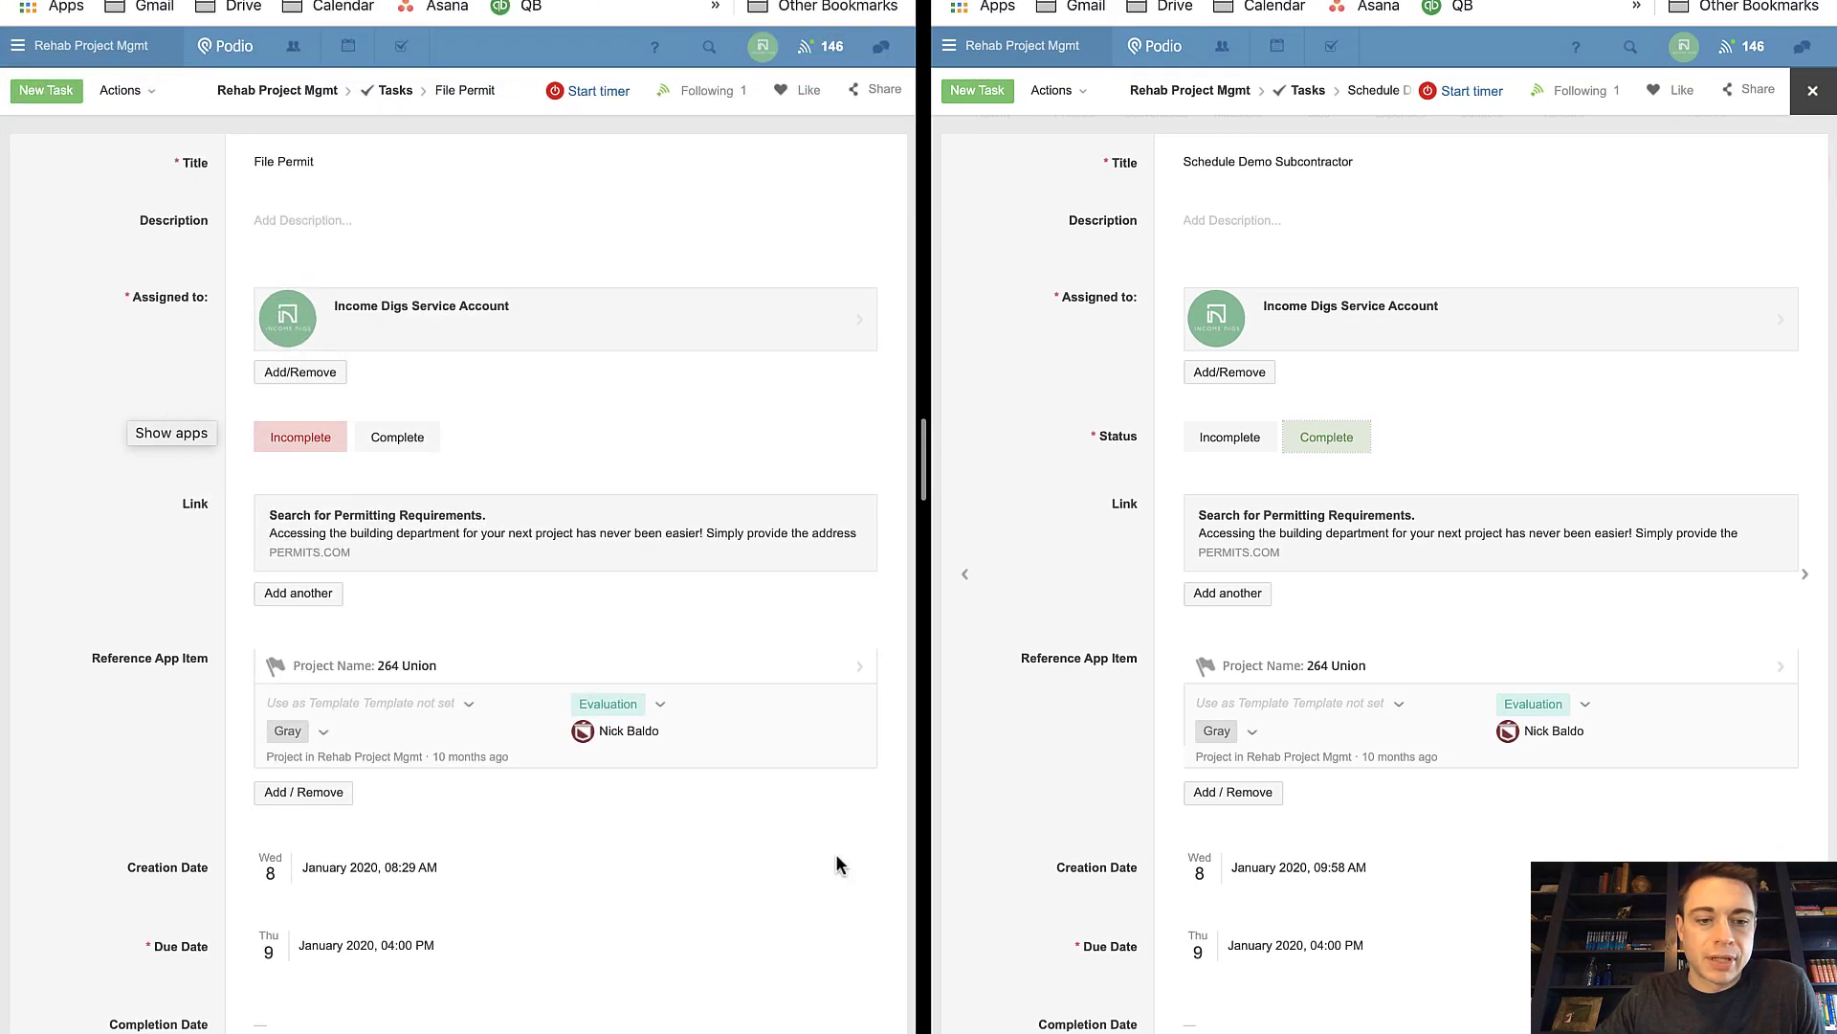
pyautogui.scroll(-6, 524, 673)
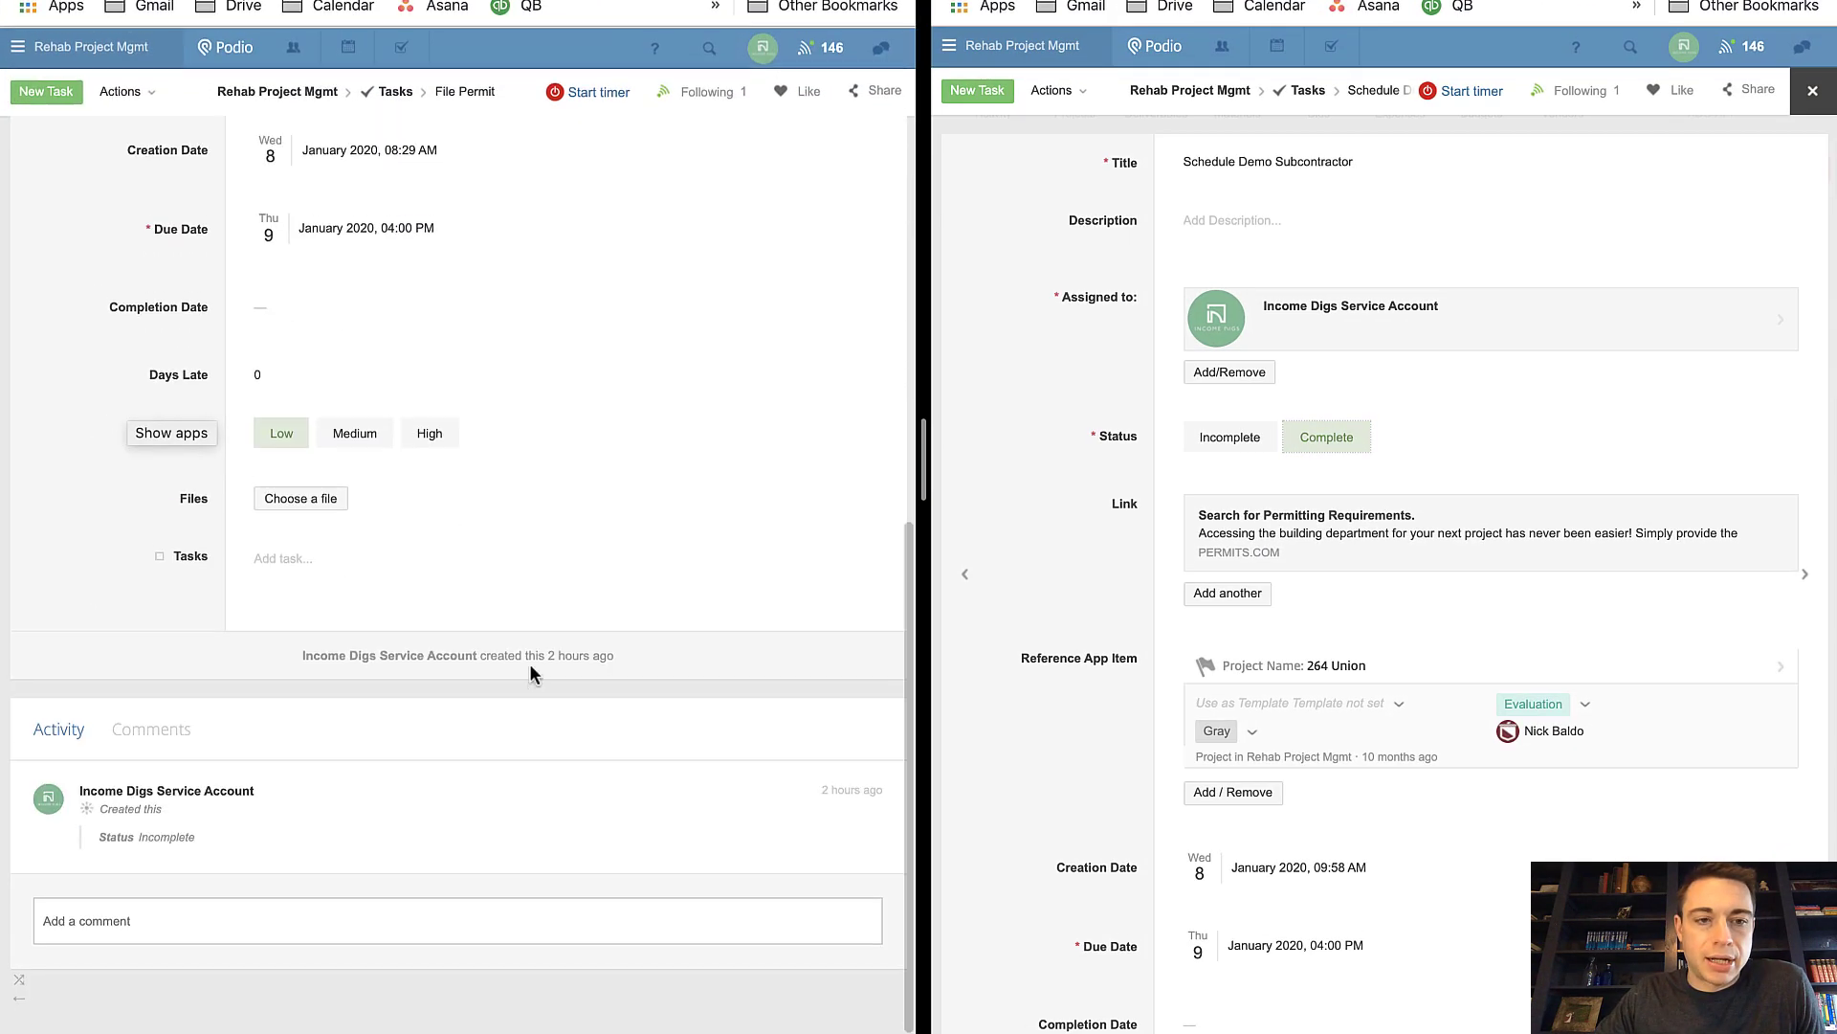
pyautogui.scroll(6, 507, 593)
# Step: Show 264 Union on the left and set Schedule Demo Subcontractor back to Incomplete
pyautogui.click(407, 665)
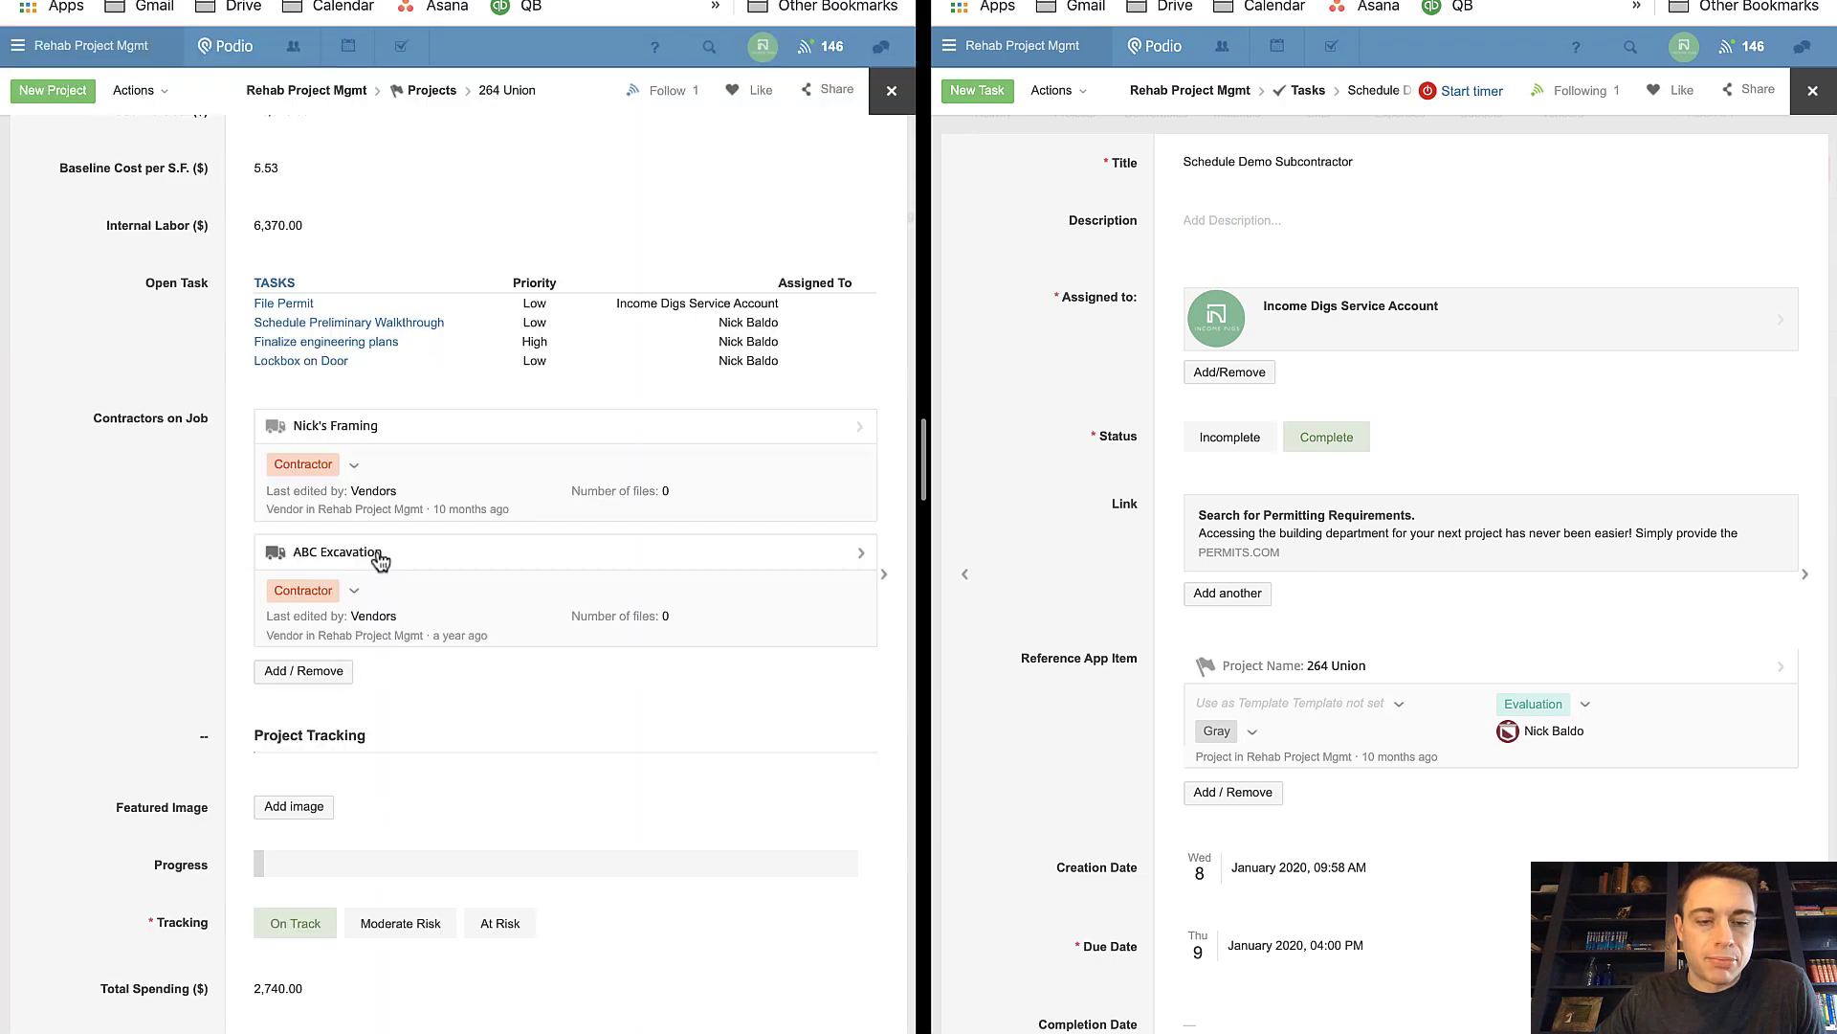
pyautogui.scroll(-5, 1497, 600)
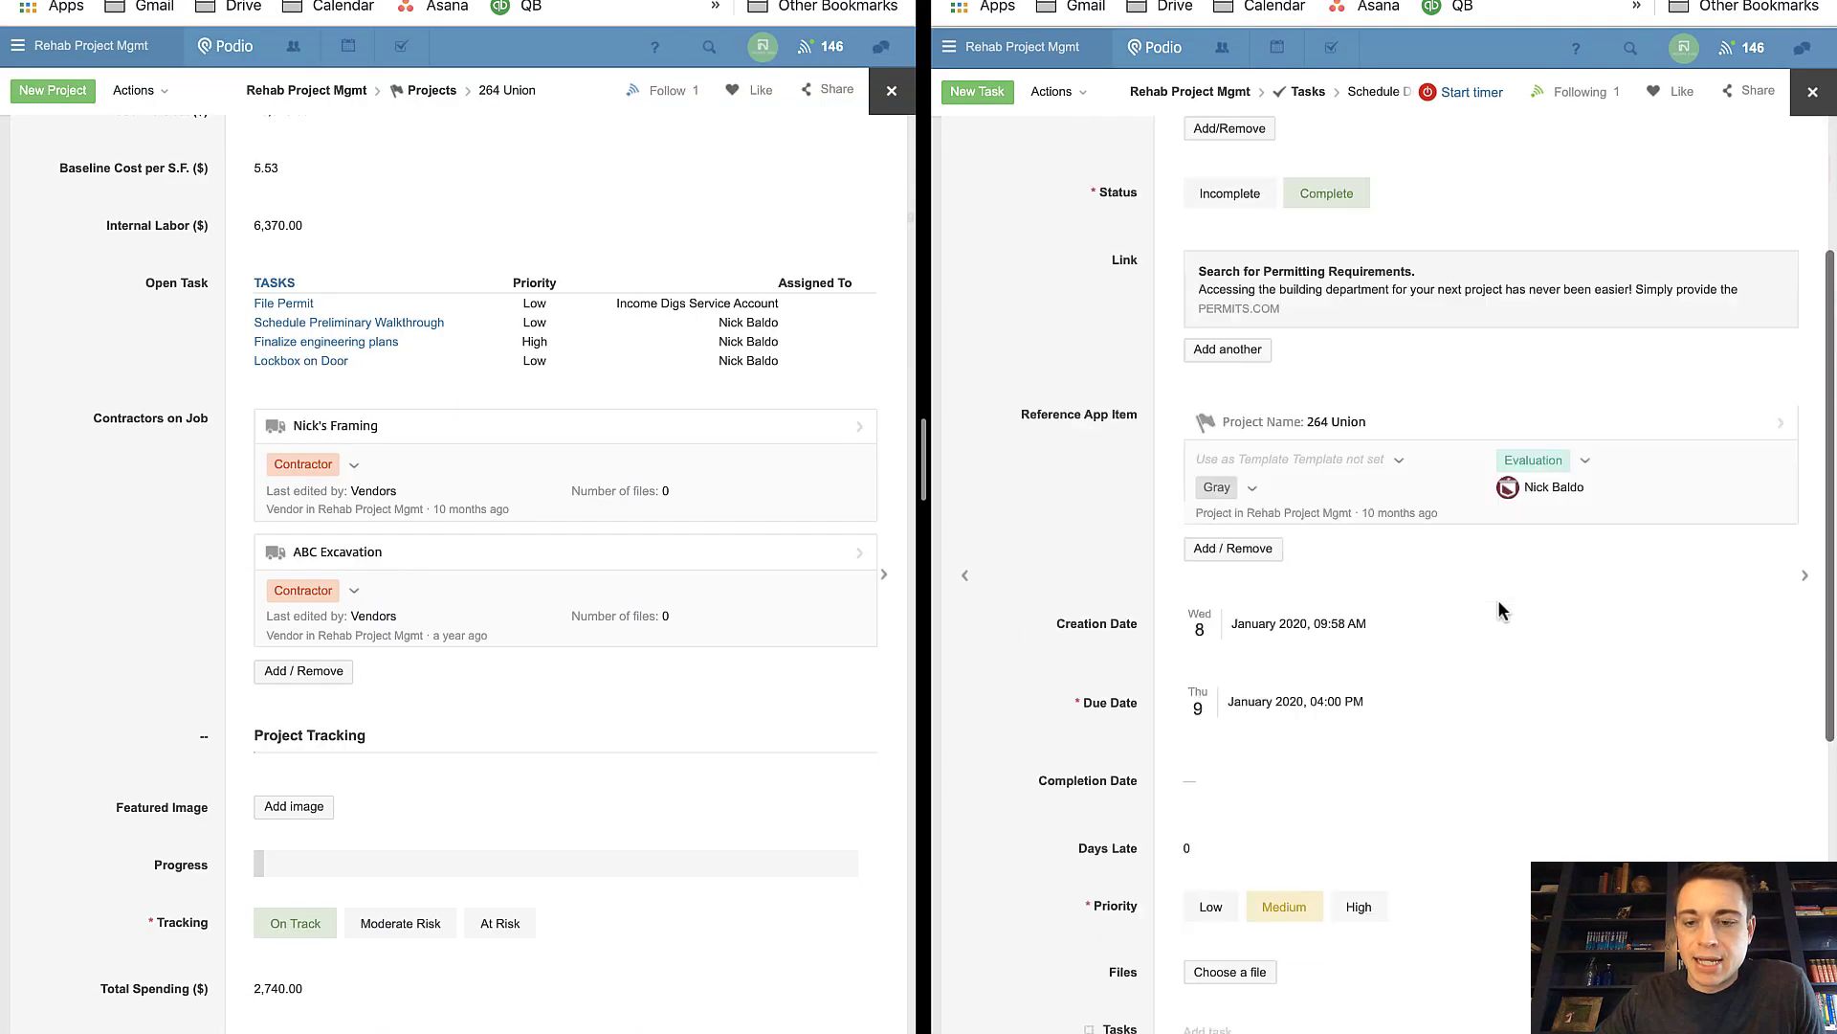
pyautogui.scroll(5, 1479, 626)
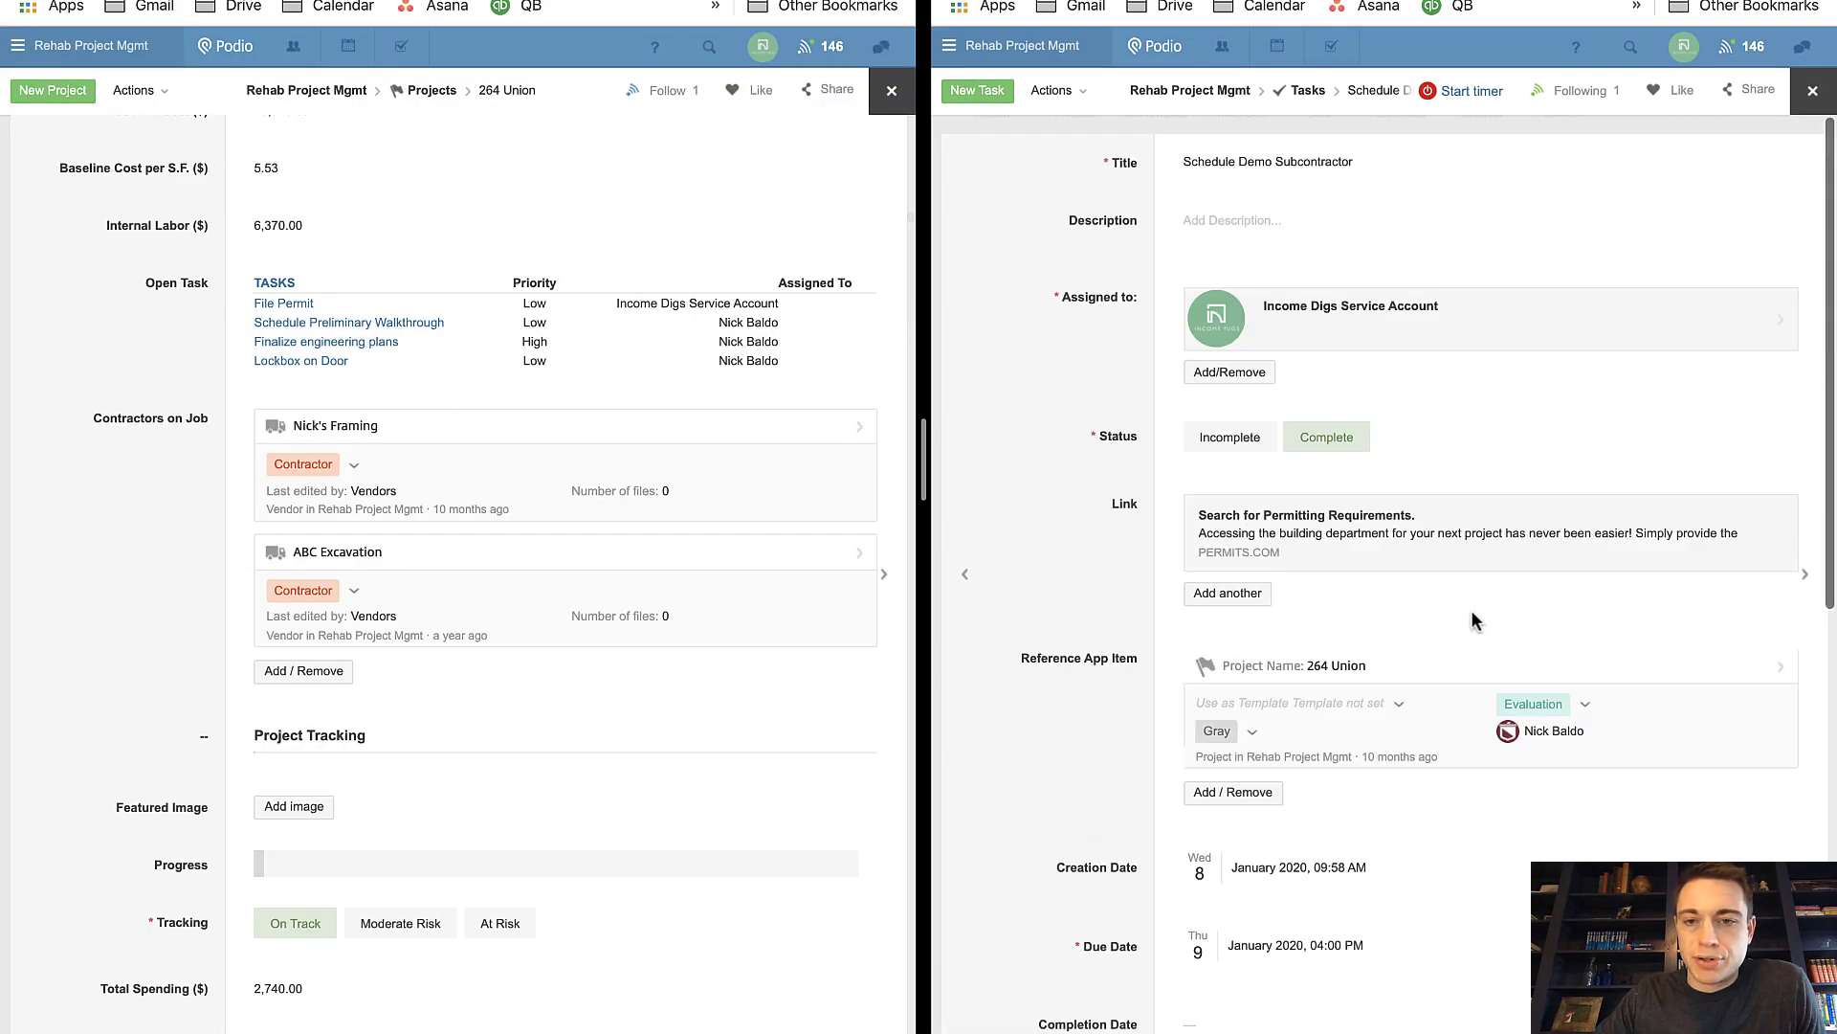
pyautogui.click(1221, 434)
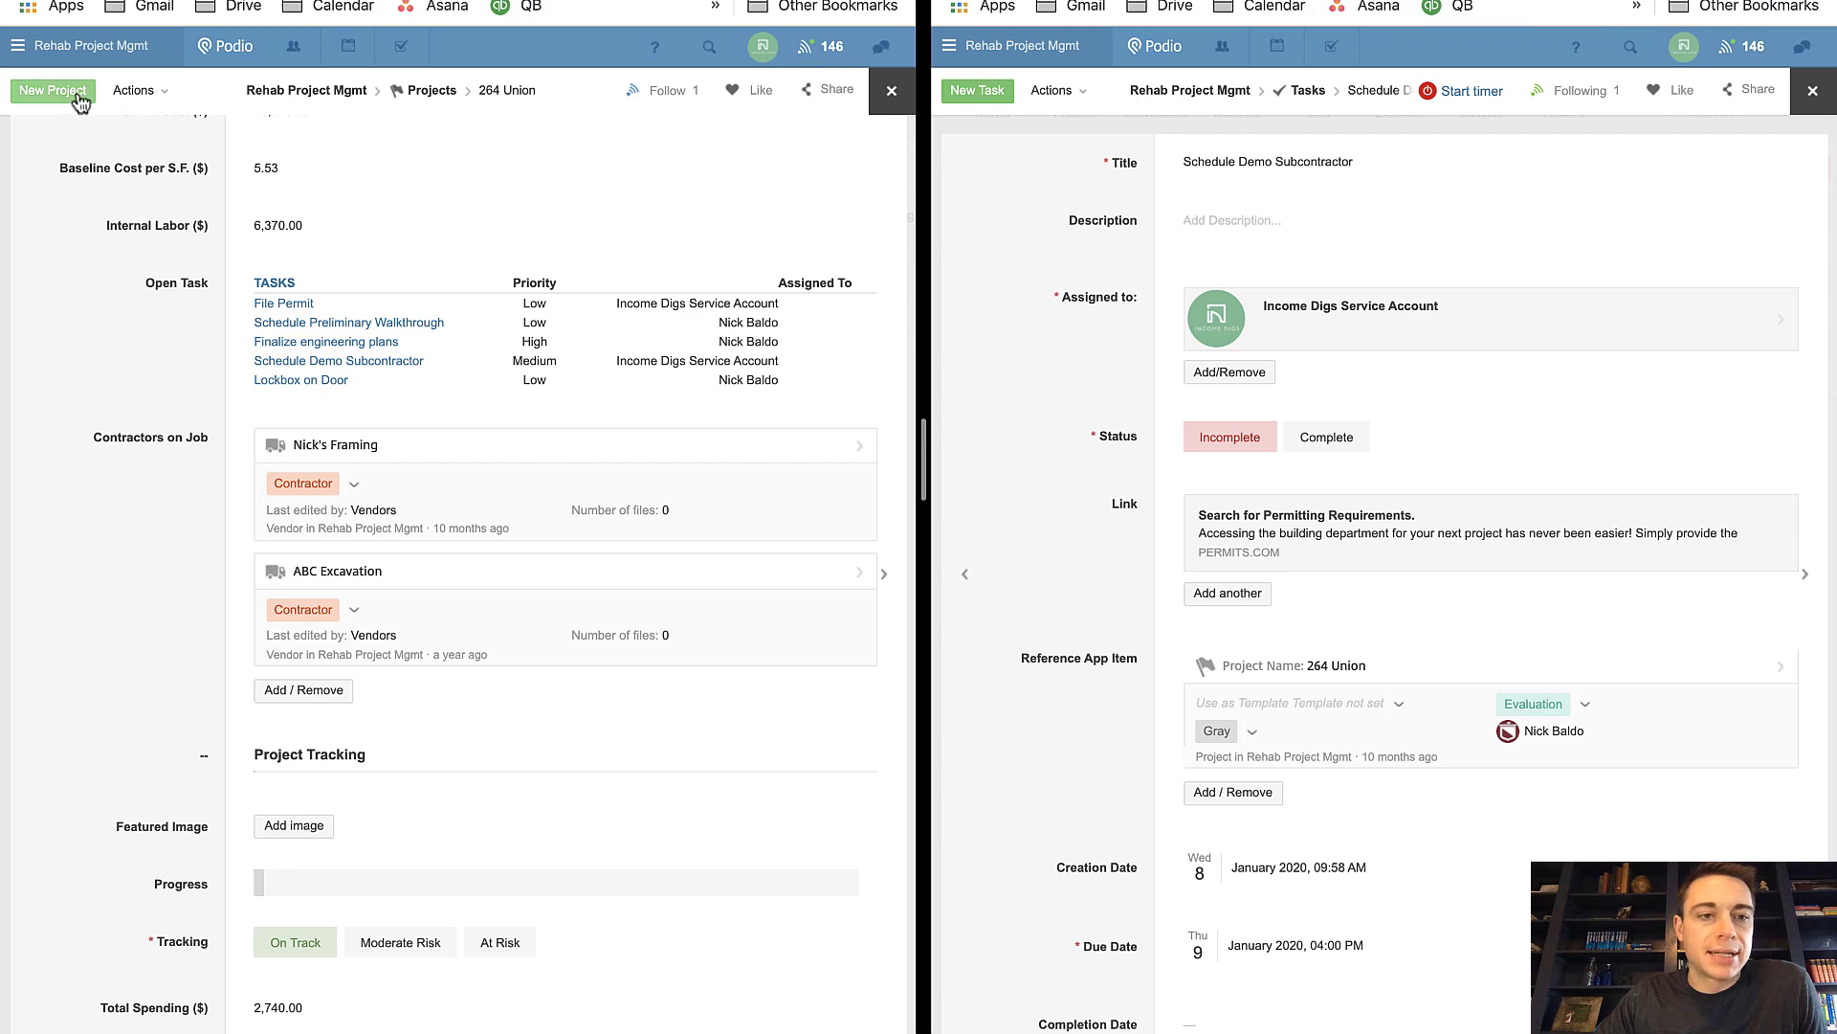
# Step: Close the 264 Union record, exit full-screen, and open the Projects template editor
pyautogui.scroll(14, 124, 137)
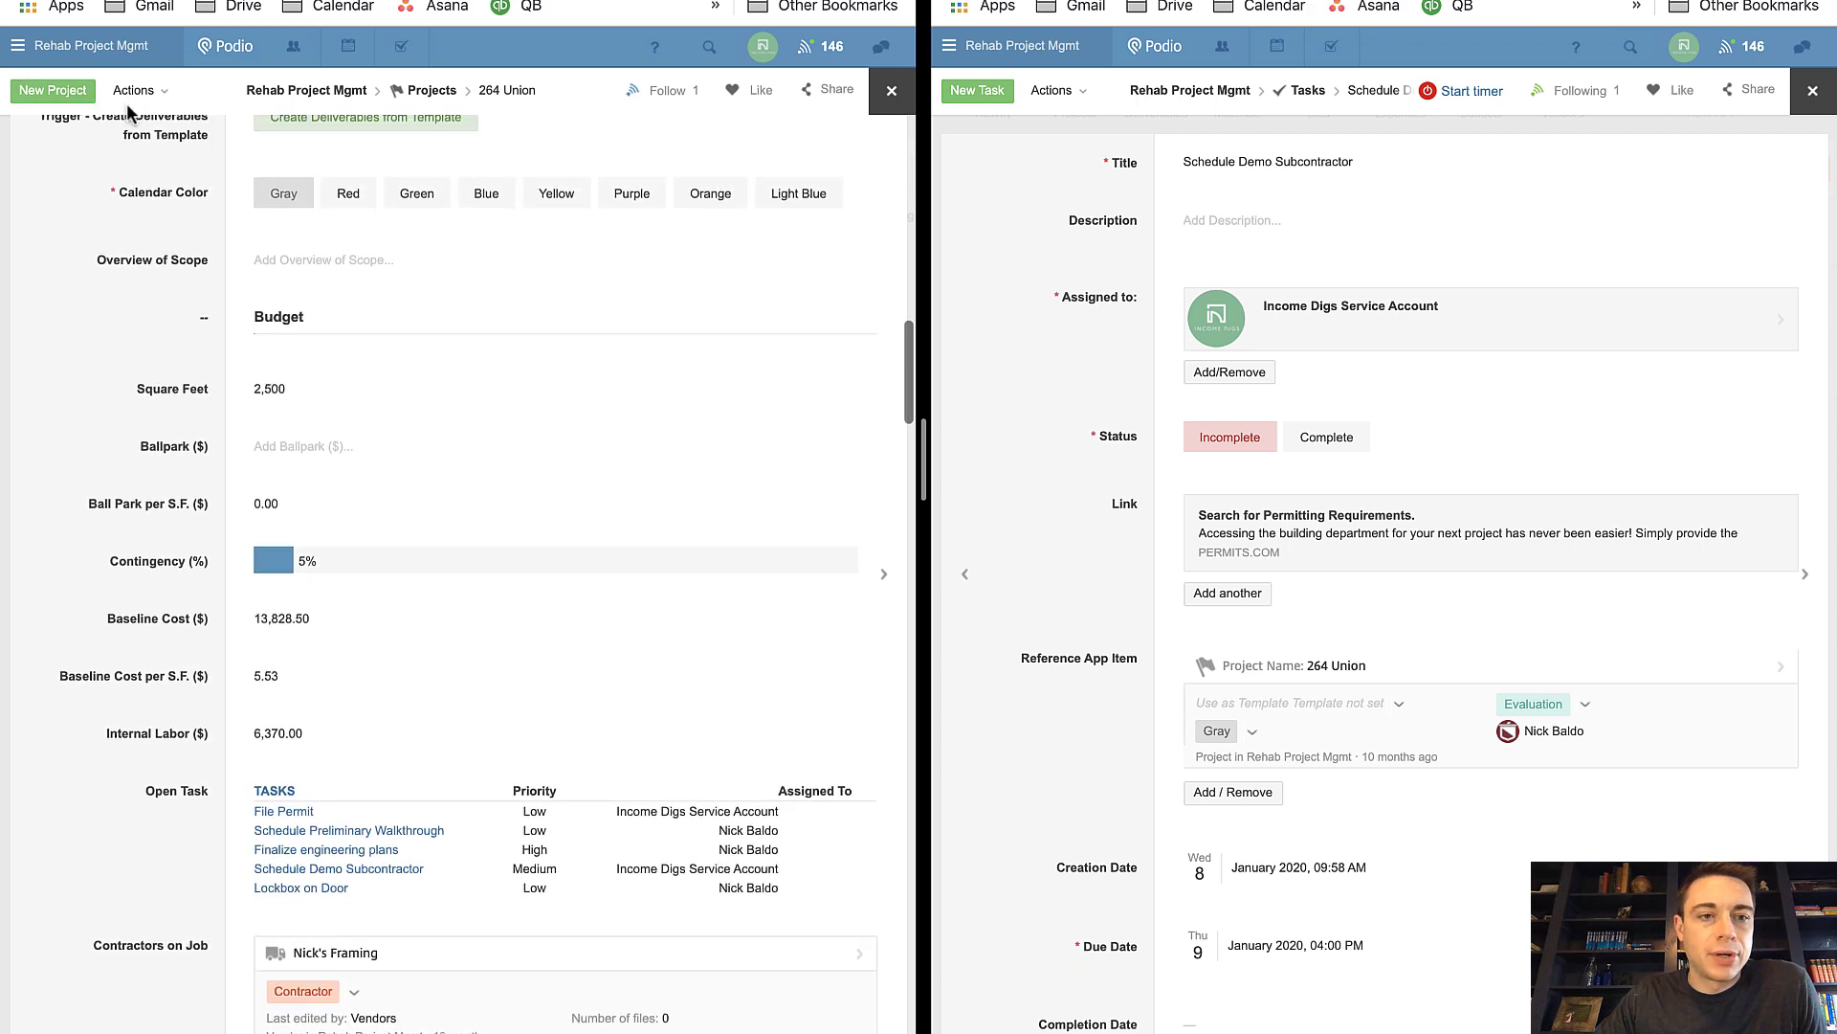
pyautogui.click(134, 91)
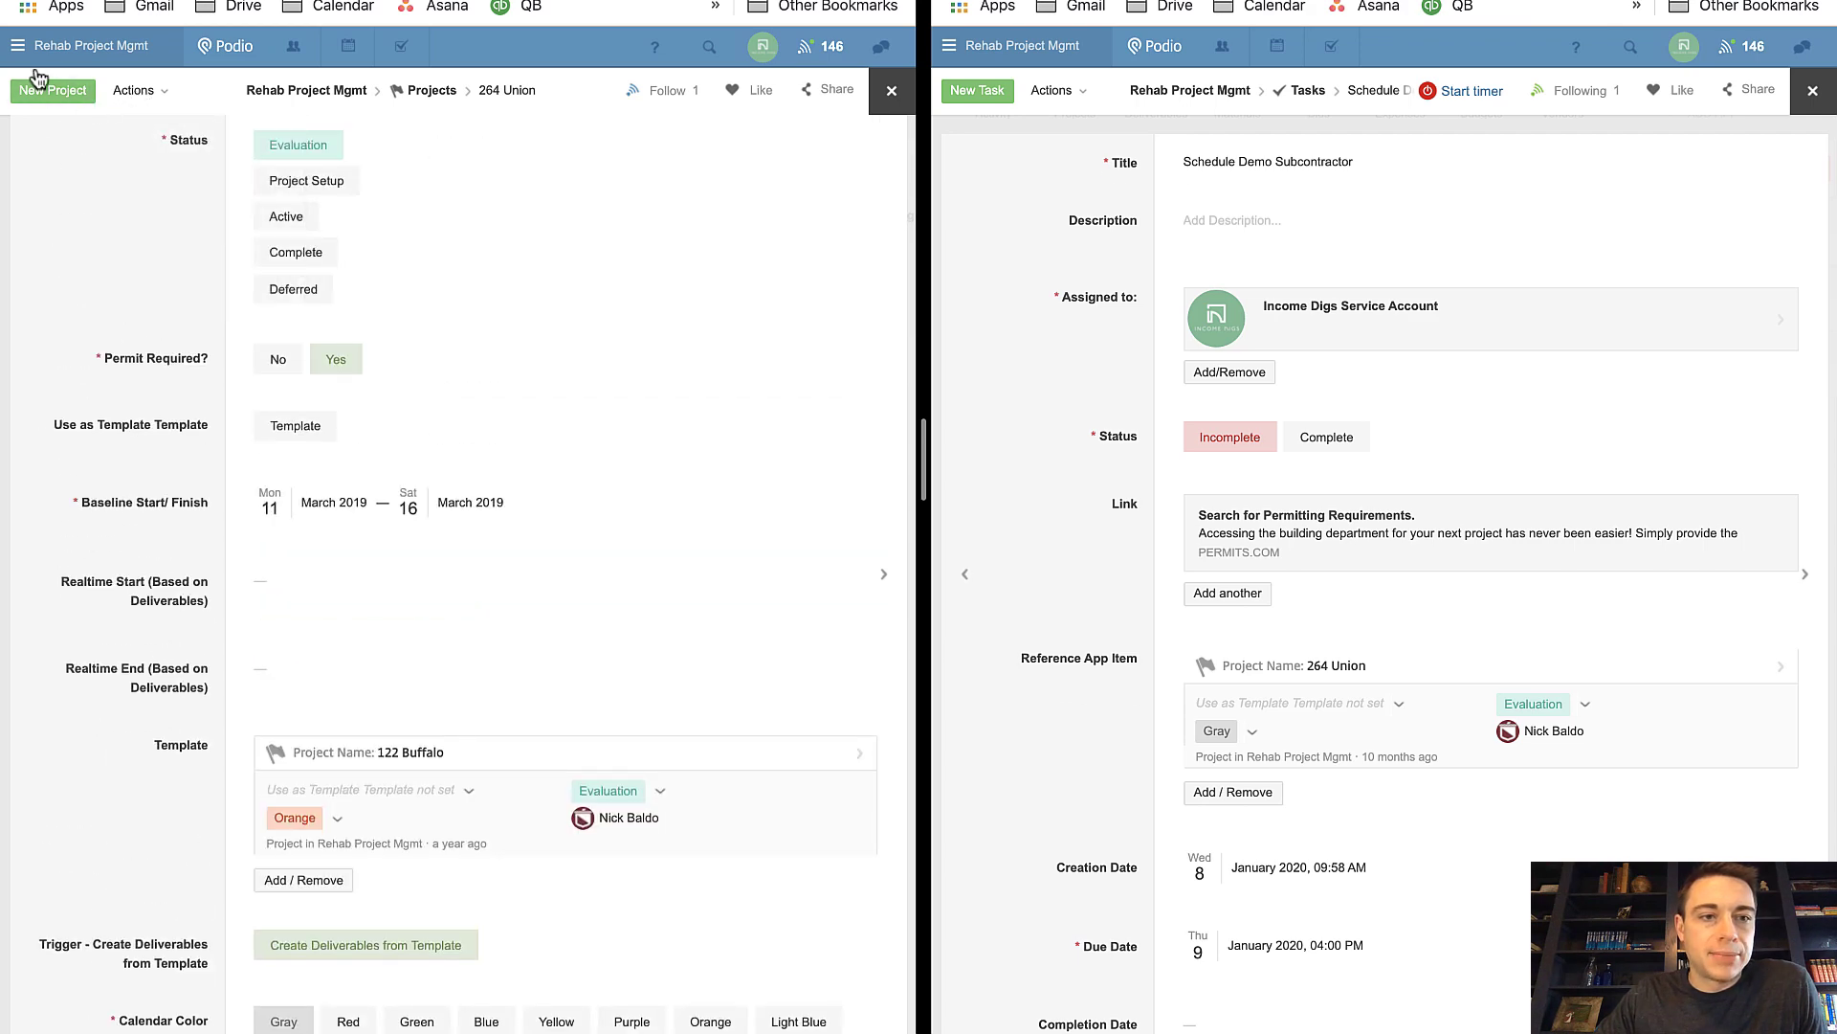
pyautogui.click(8, 167)
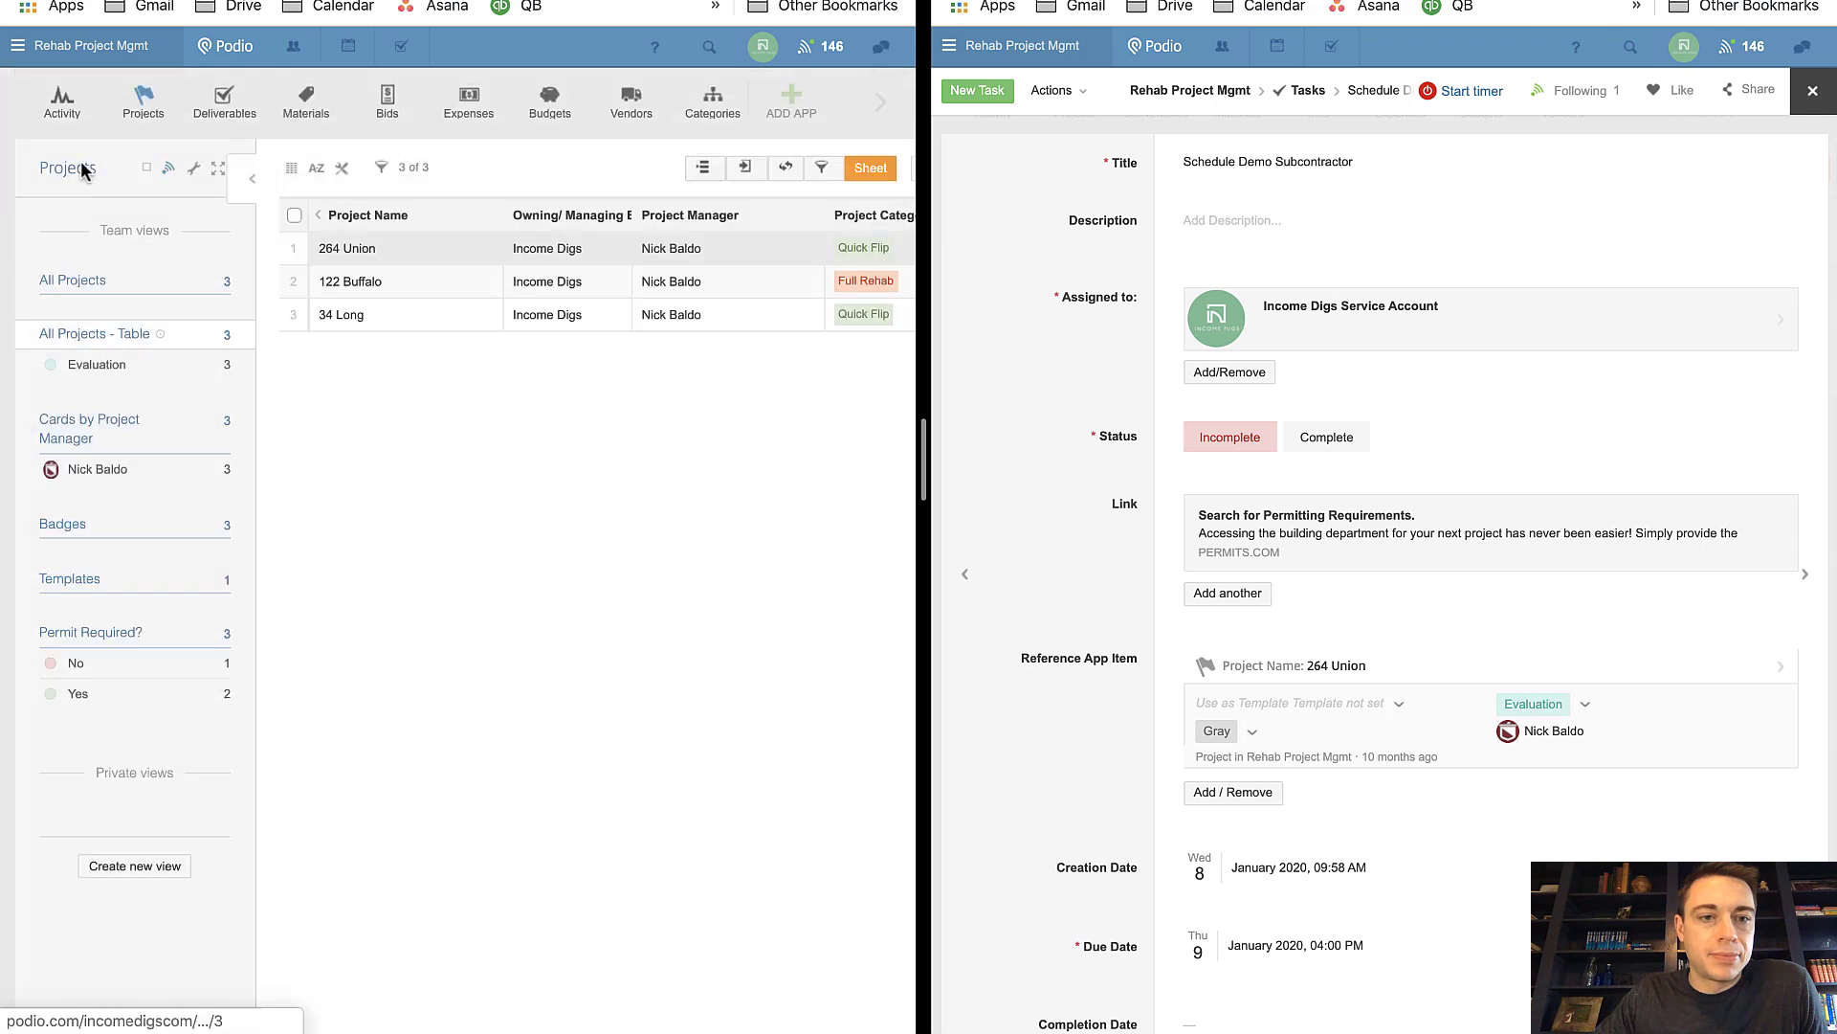
pyautogui.click(194, 168)
pyautogui.press('ctrl+super+f')
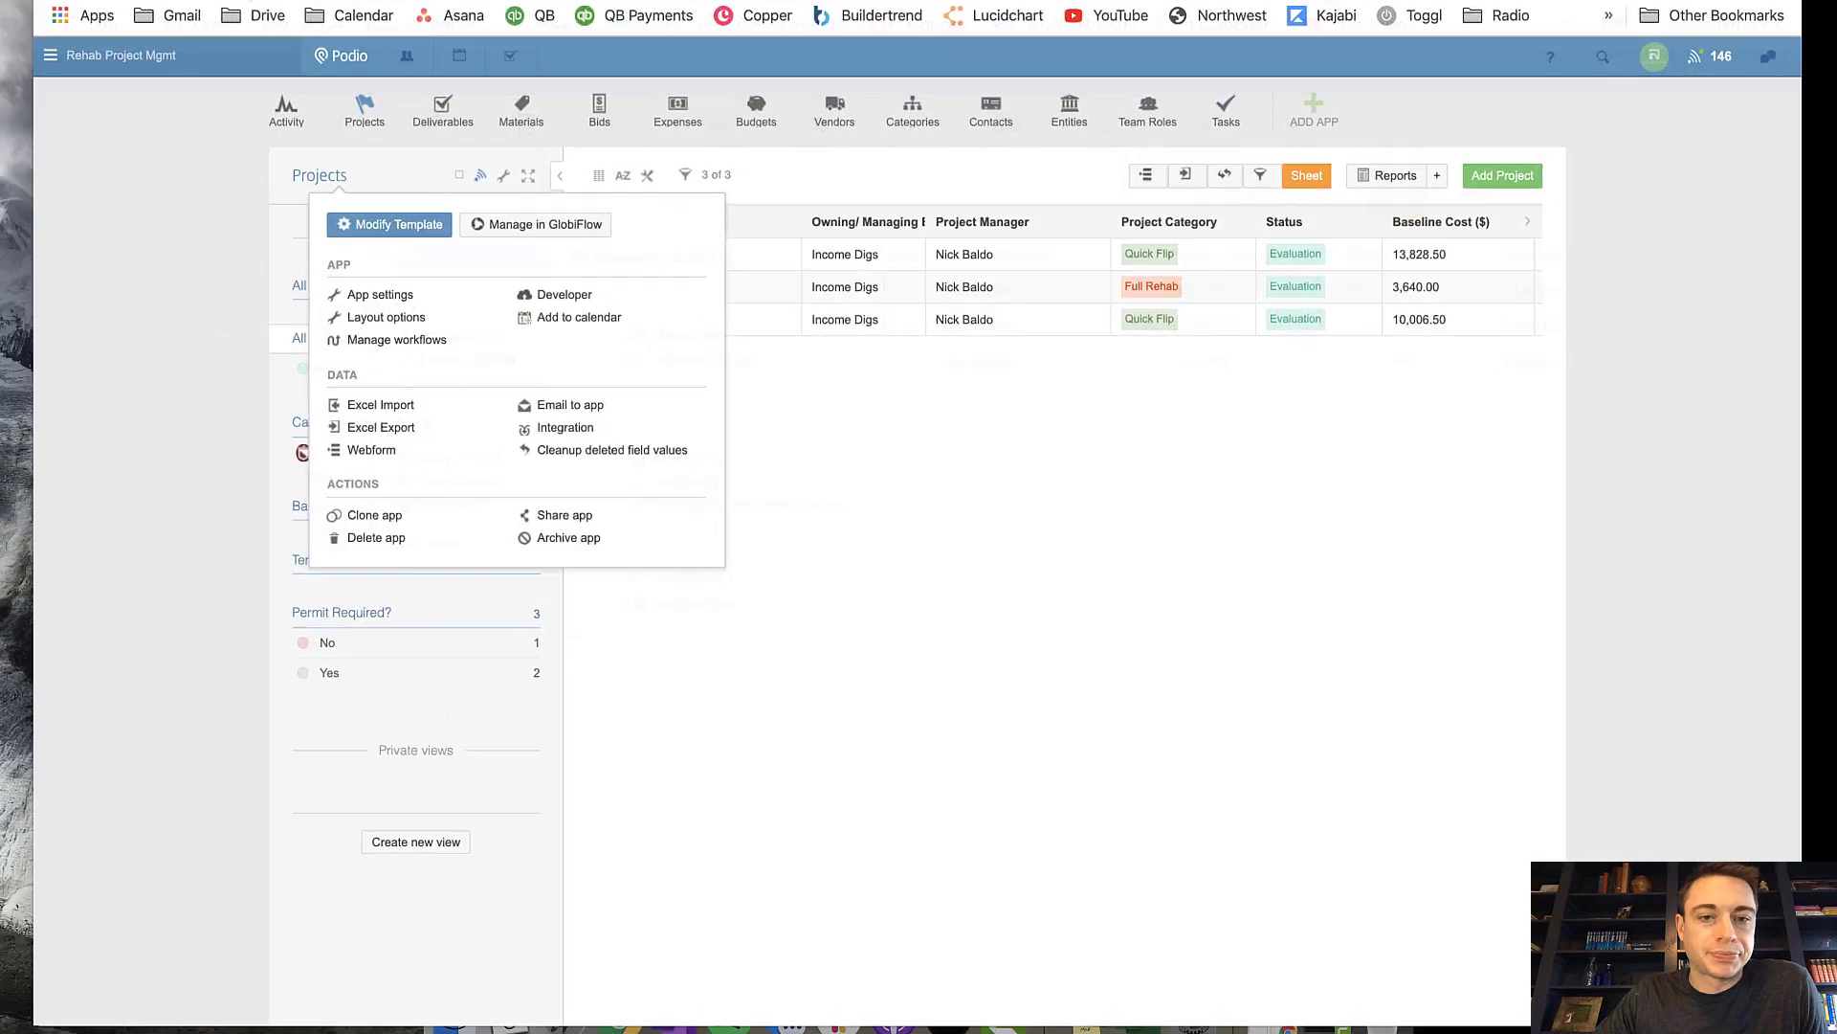
pyautogui.click(569, 230)
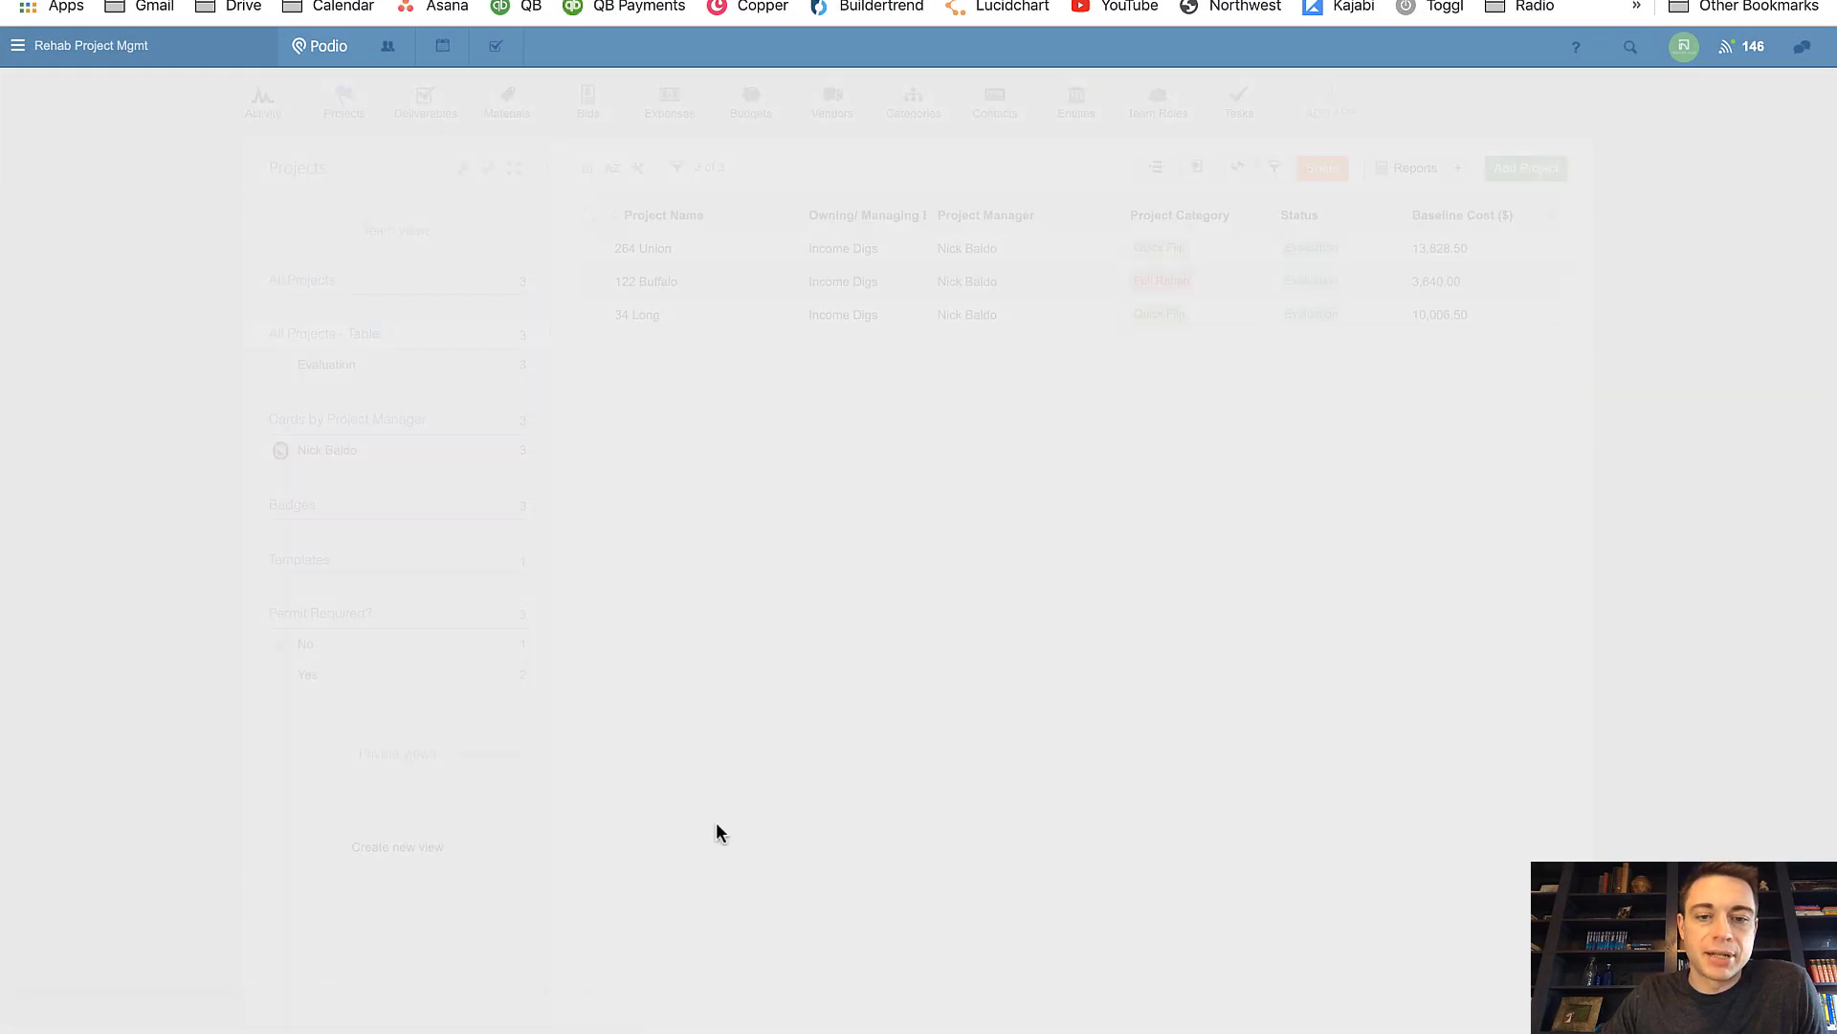
# Step: Clear the Open Task formula, delete the field after confirming, and save the template
pyautogui.scroll(-10, 718, 828)
pyautogui.scroll(-15, 720, 835)
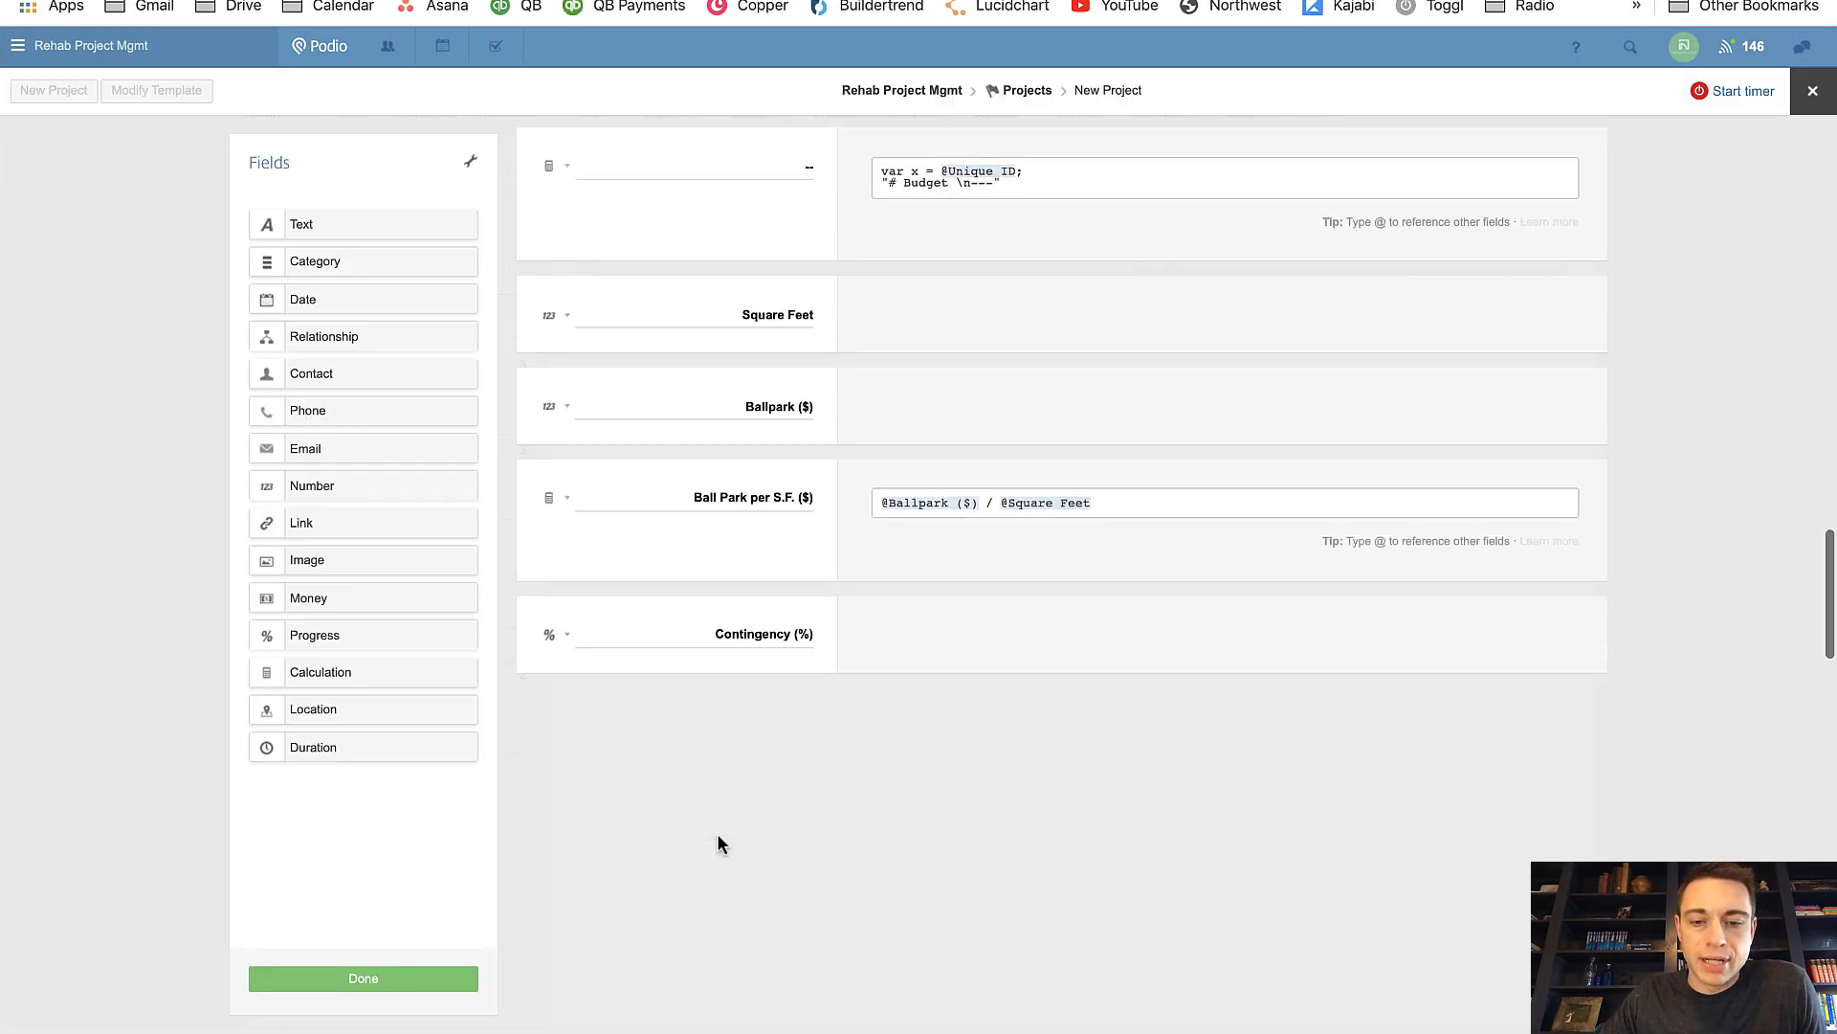
pyautogui.scroll(8, 718, 836)
pyautogui.scroll(-3, 718, 835)
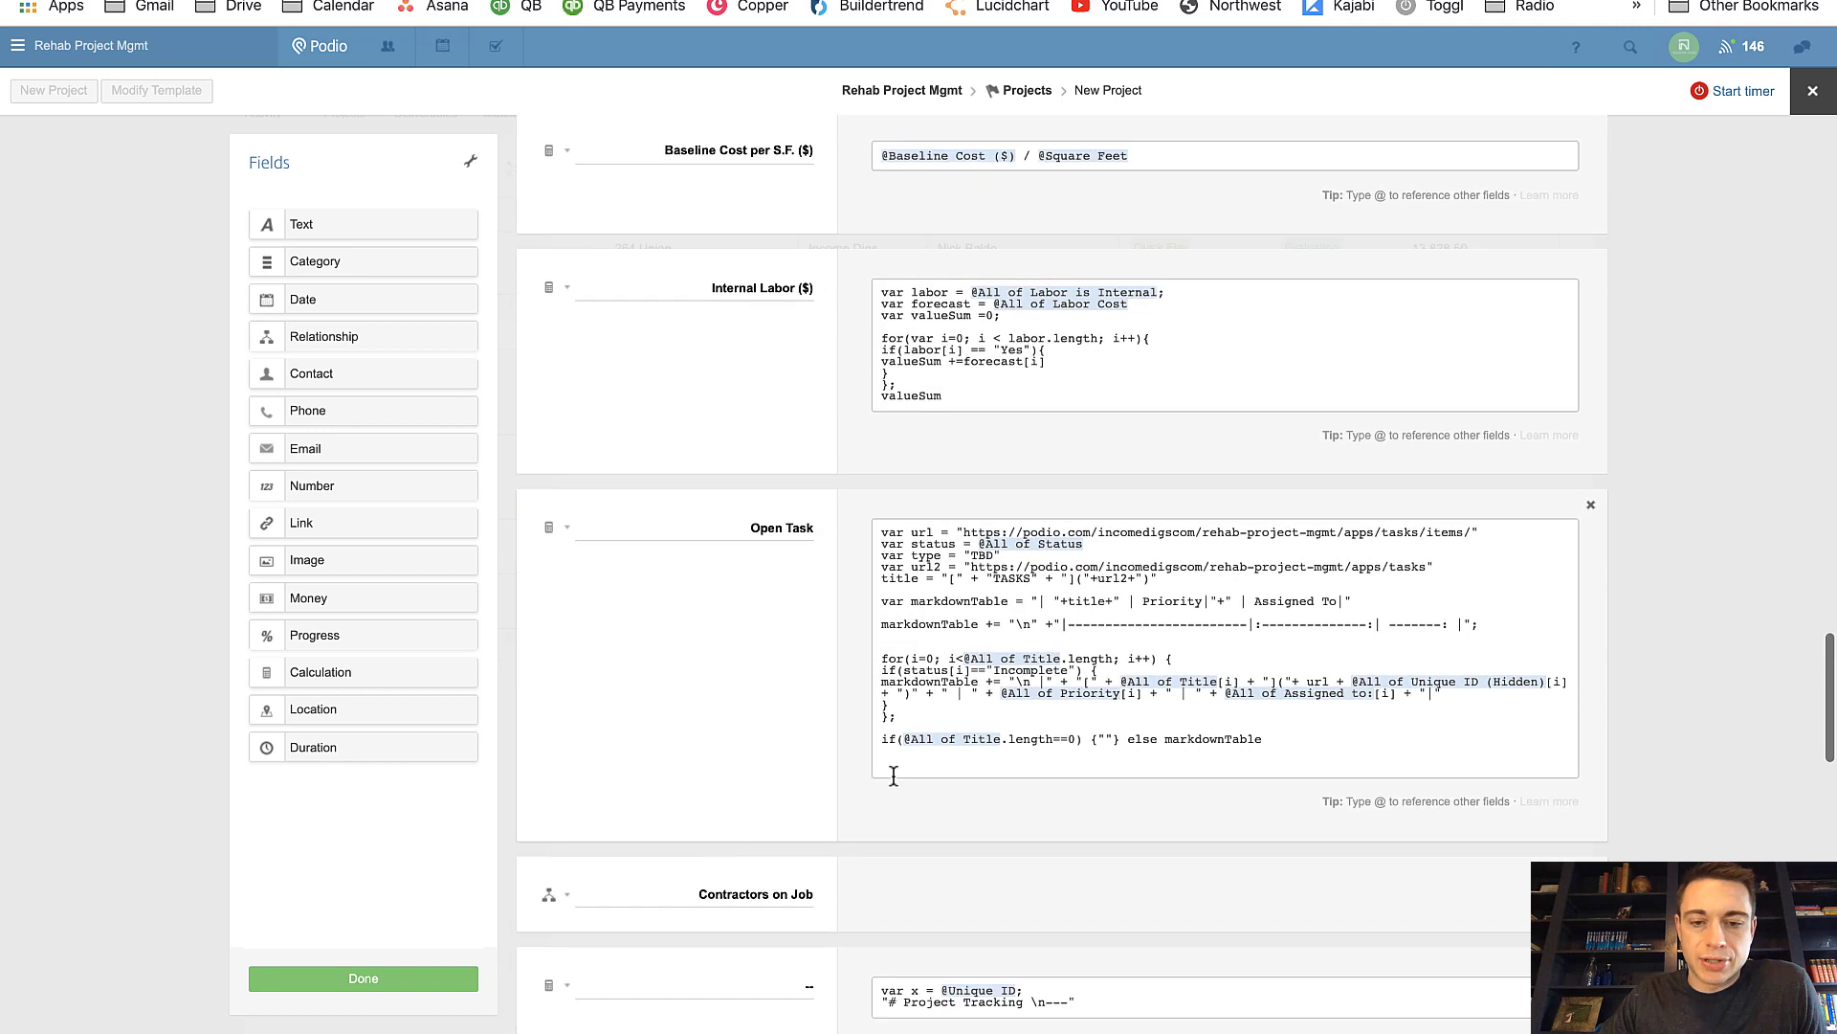
pyautogui.click(1321, 723)
pyautogui.hotkey('ctrl', 'a')
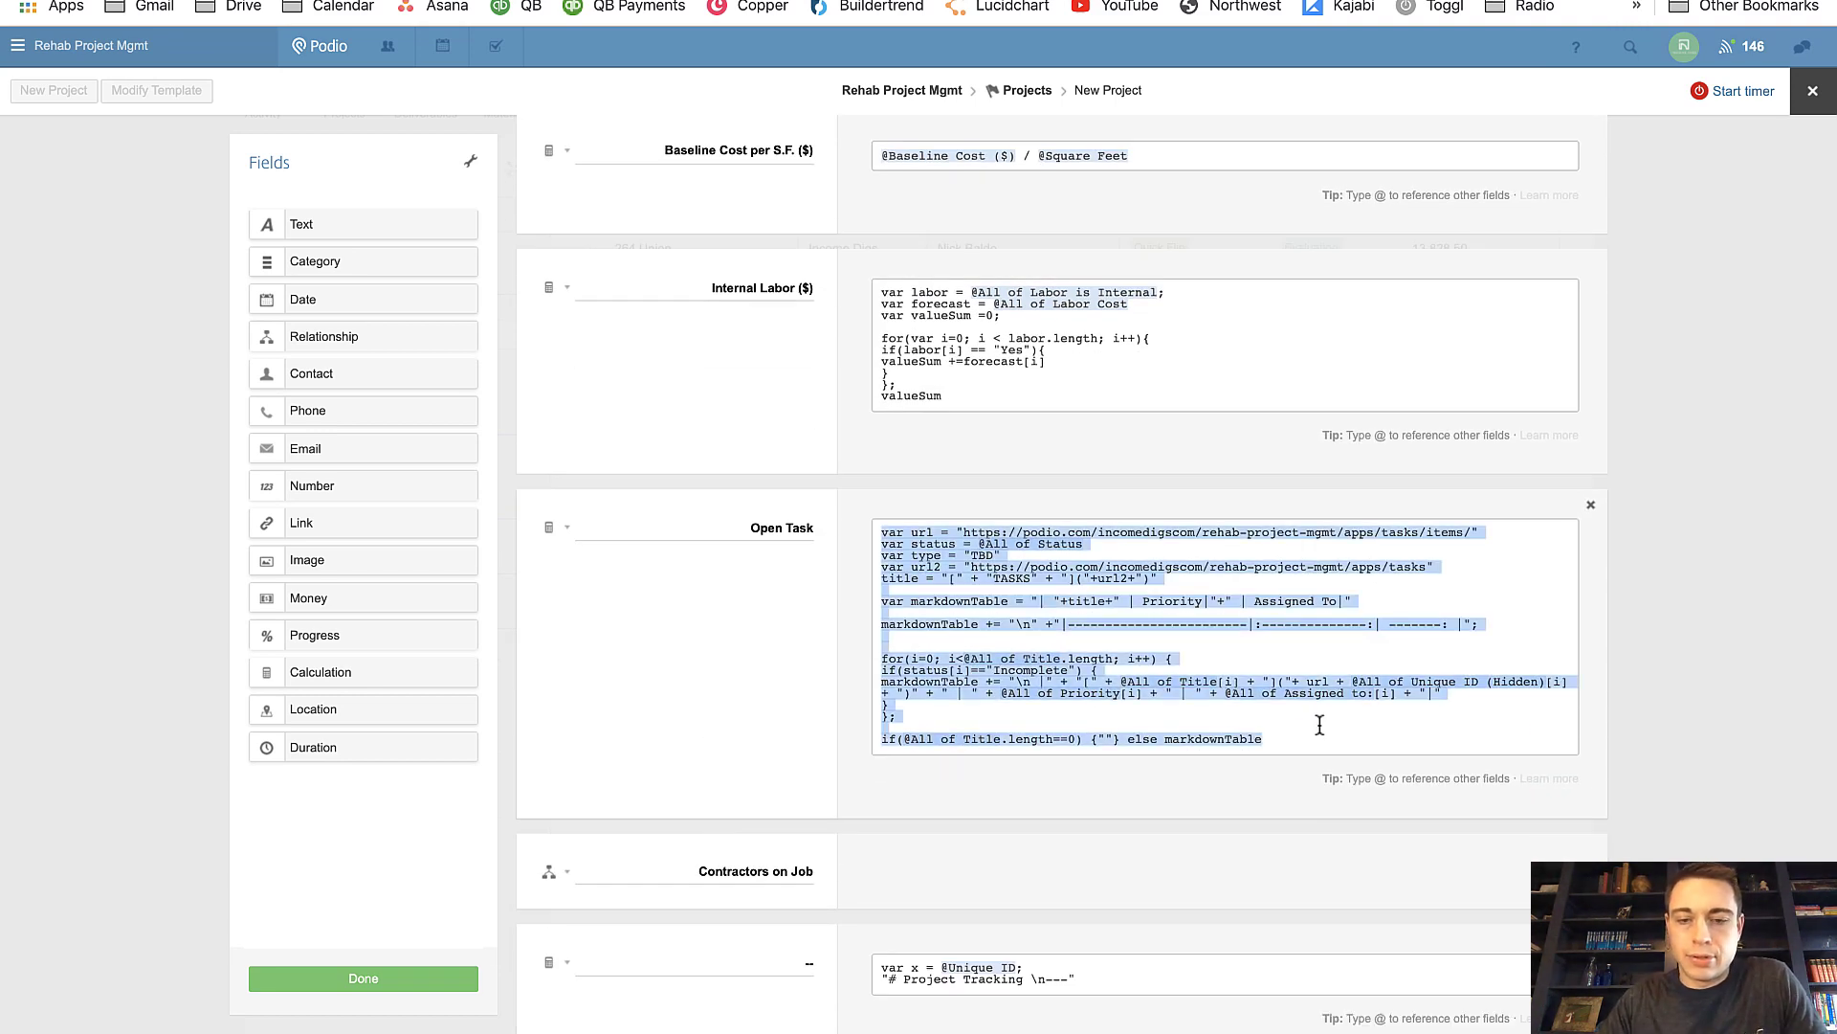
pyautogui.press('BackSpace')
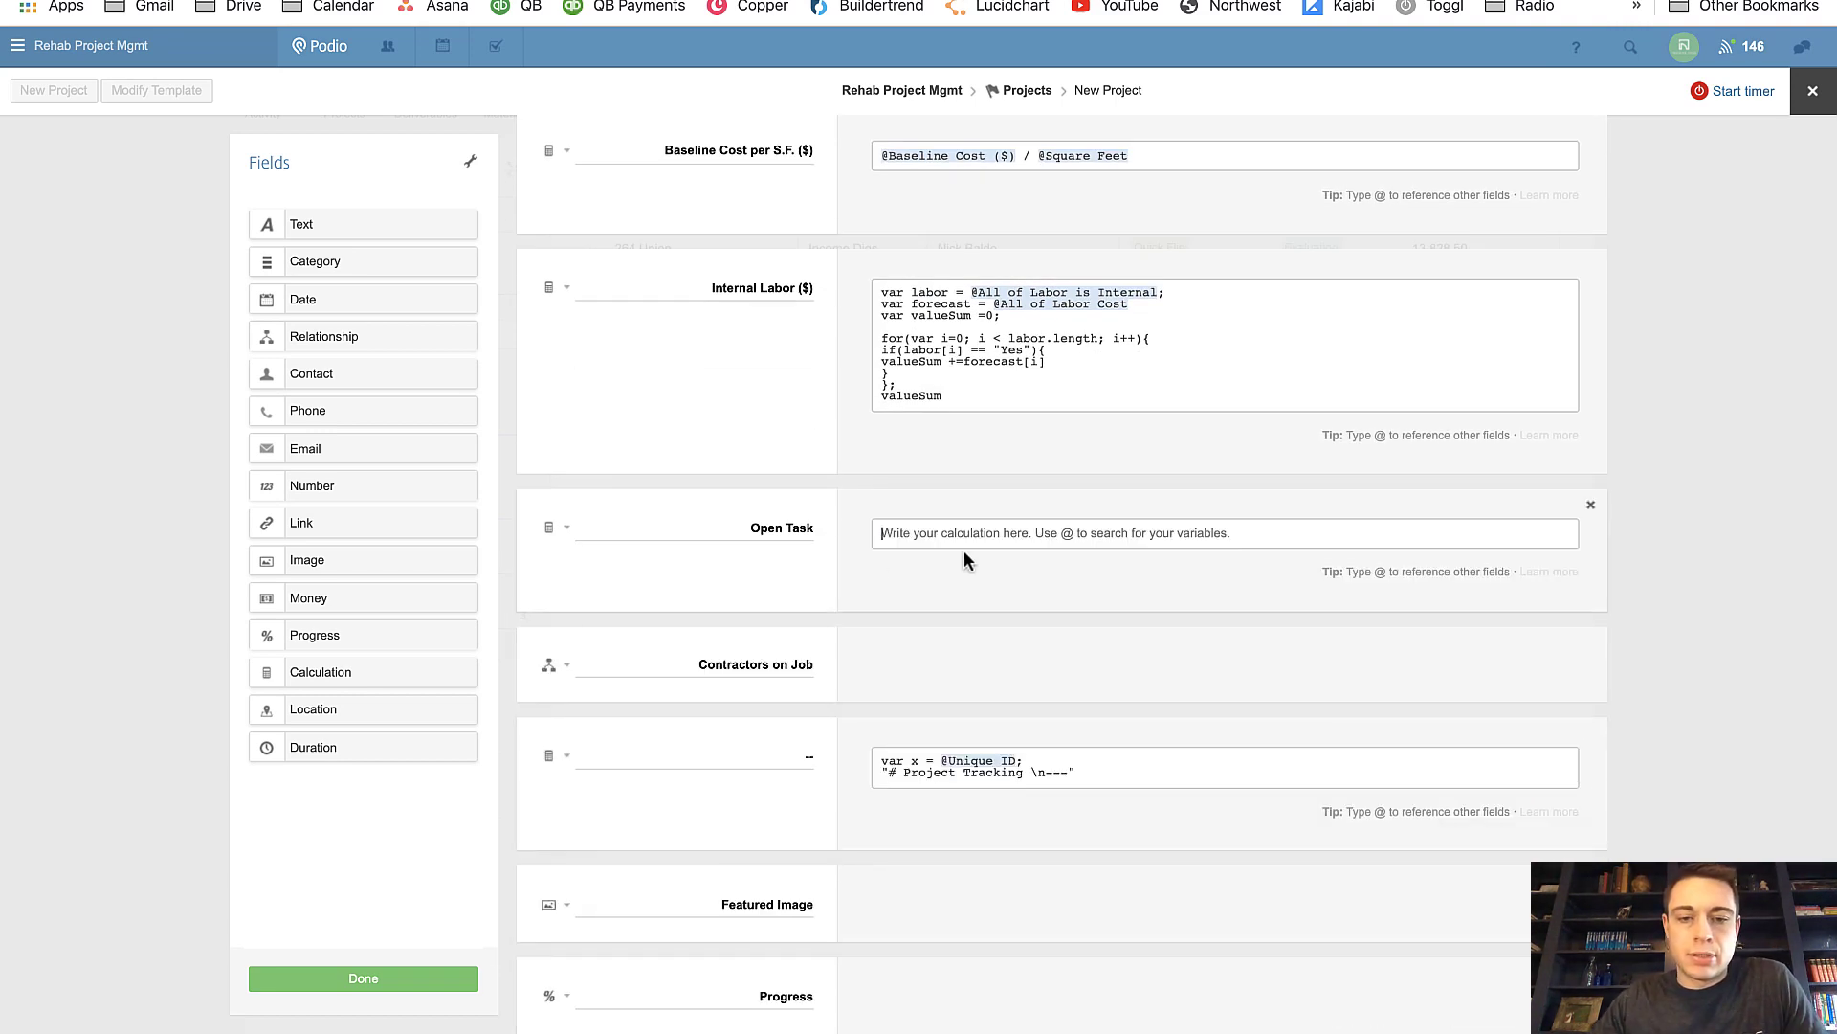
pyautogui.click(1580, 513)
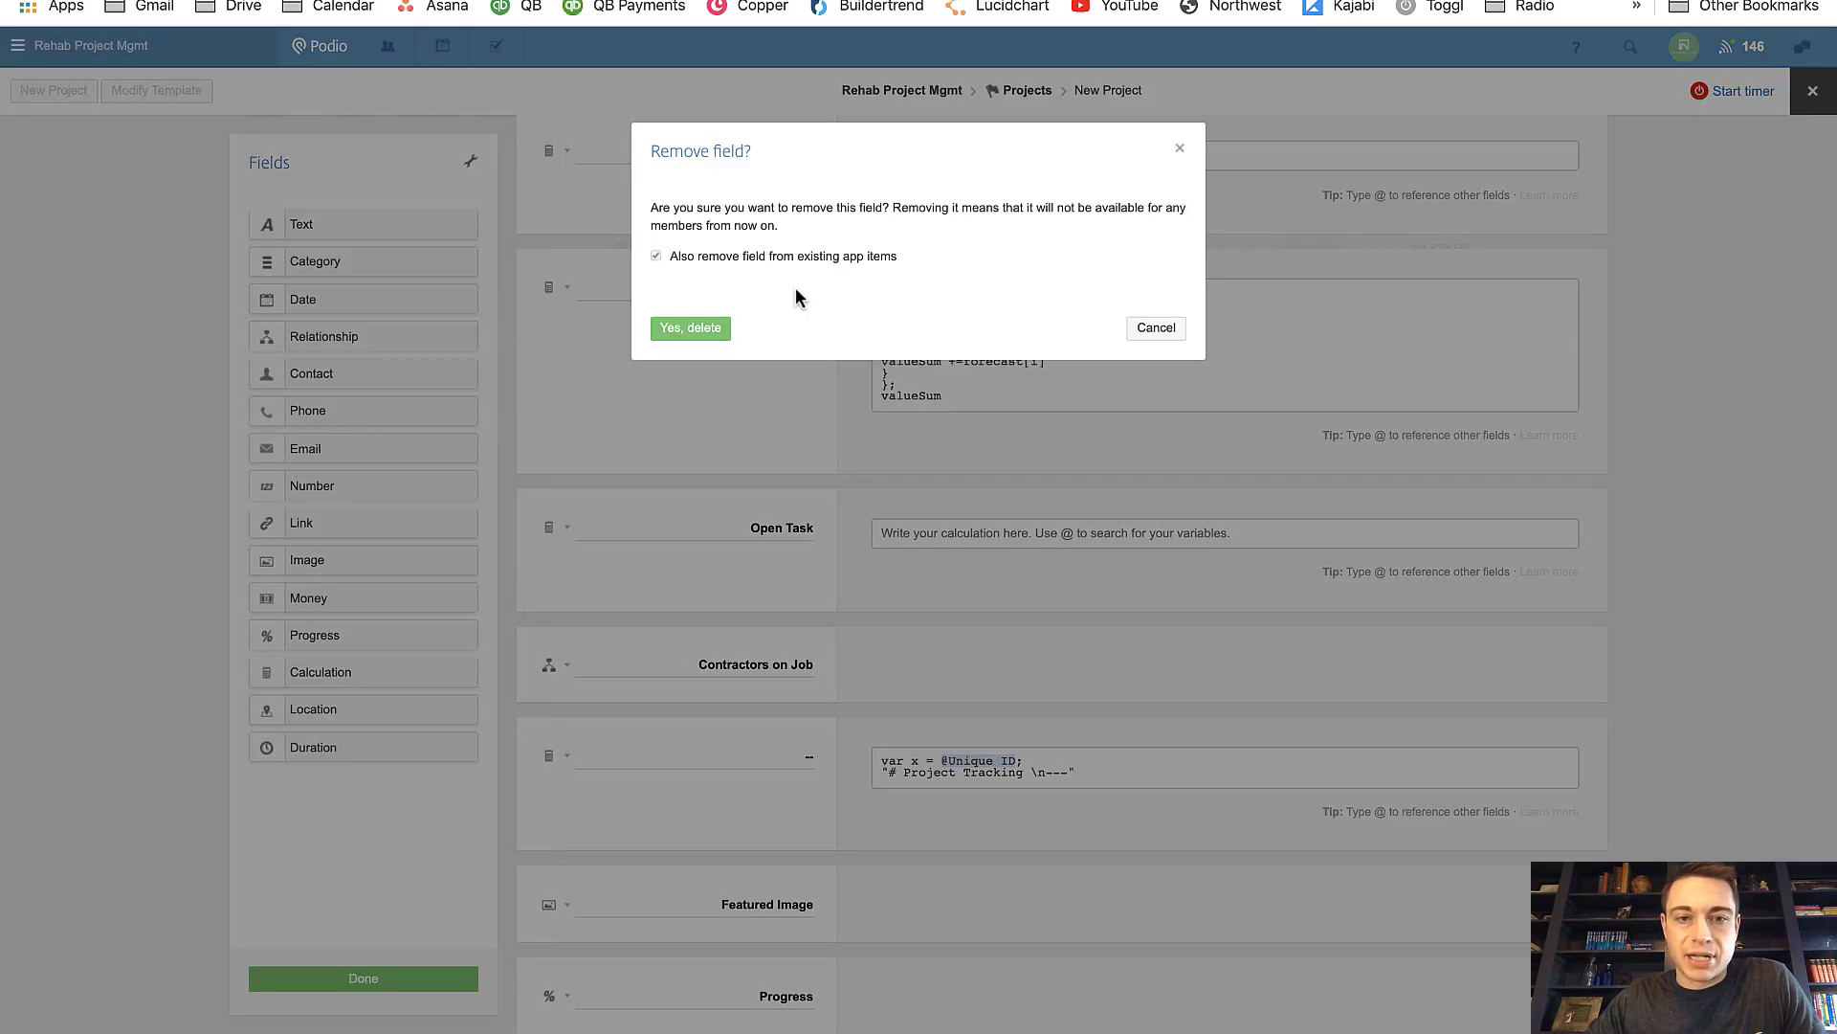
pyautogui.click(716, 333)
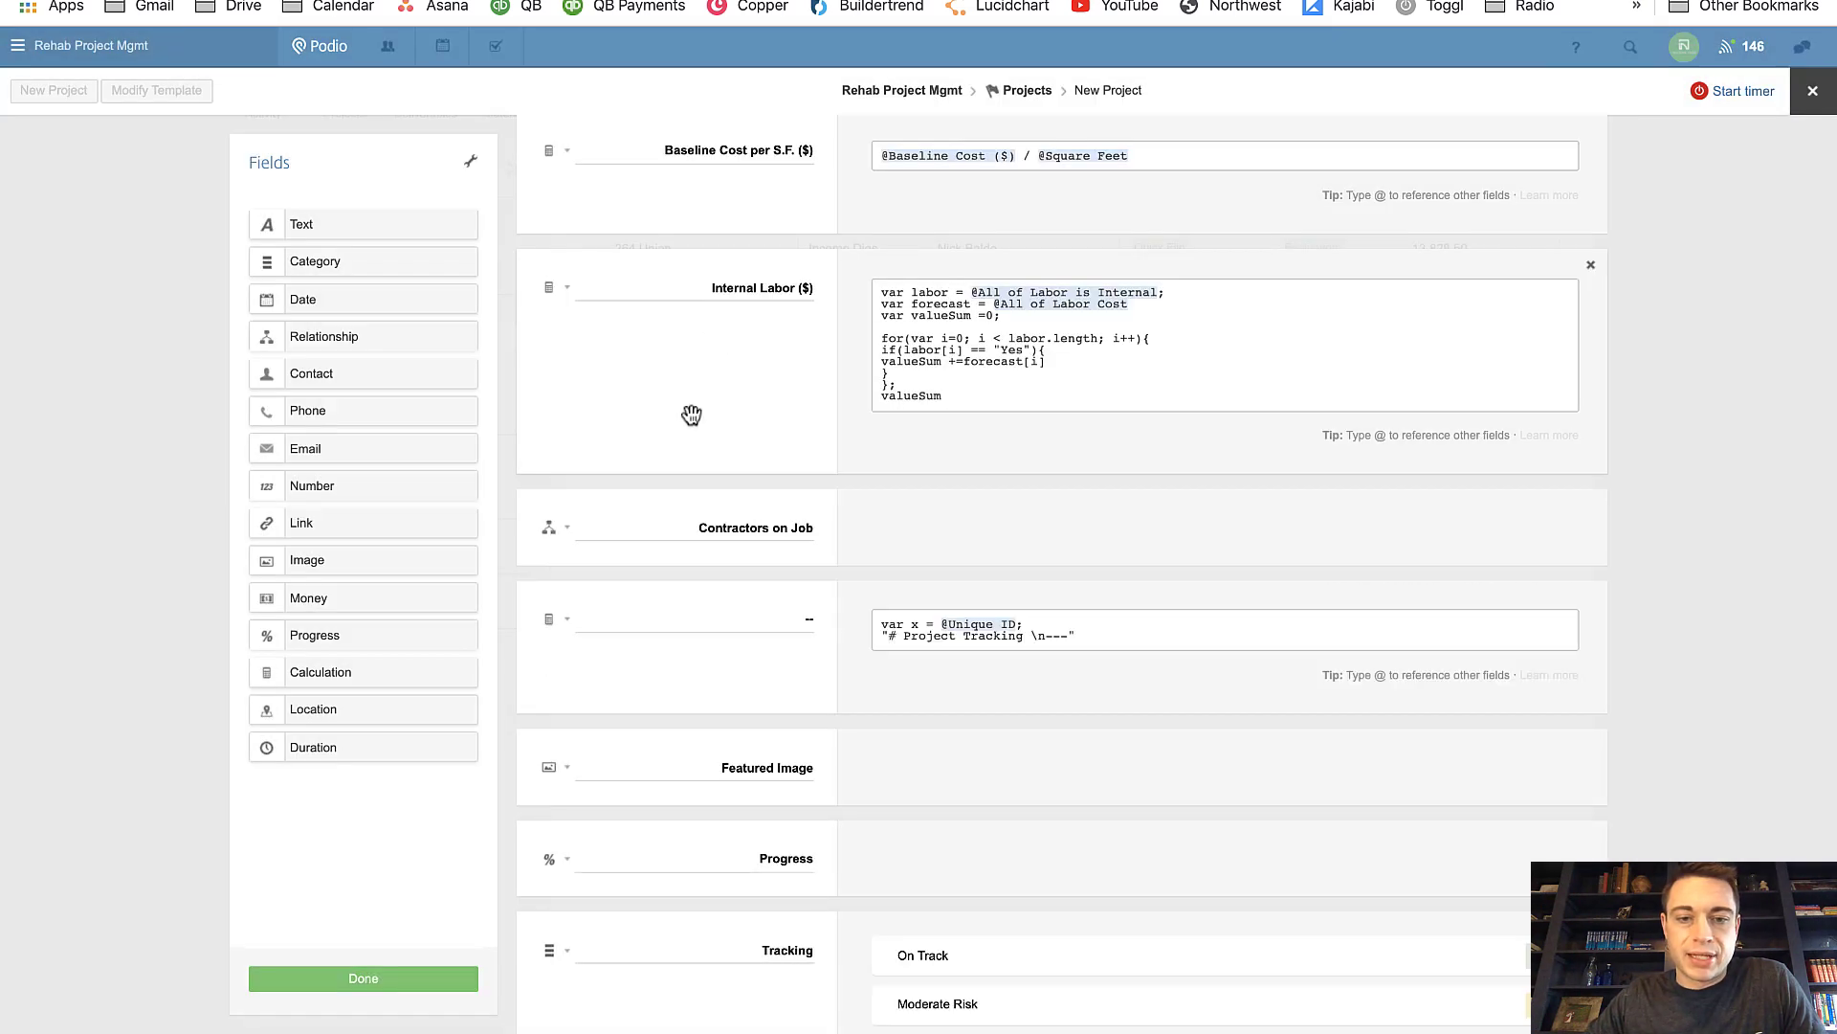
pyautogui.click(435, 975)
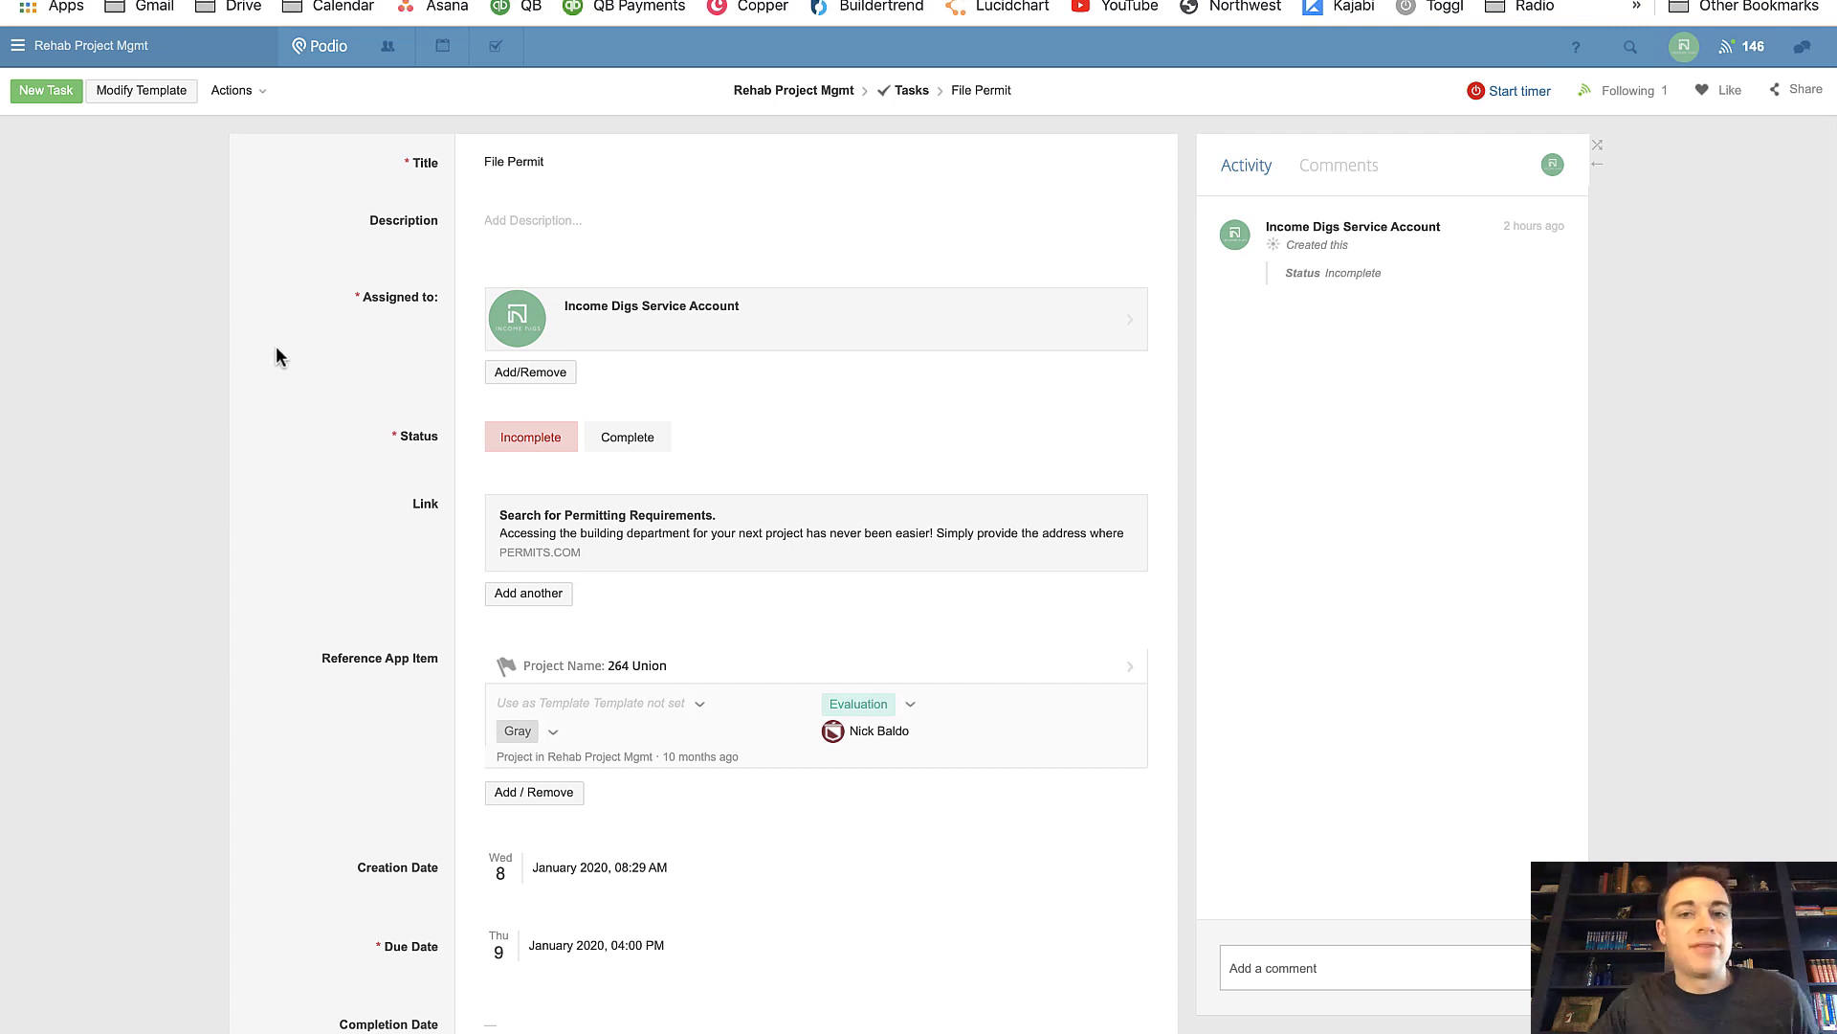
# Step: In the Tasks template, check Unique ID (Hidden) is Always hidden and save the template
pyautogui.click(142, 96)
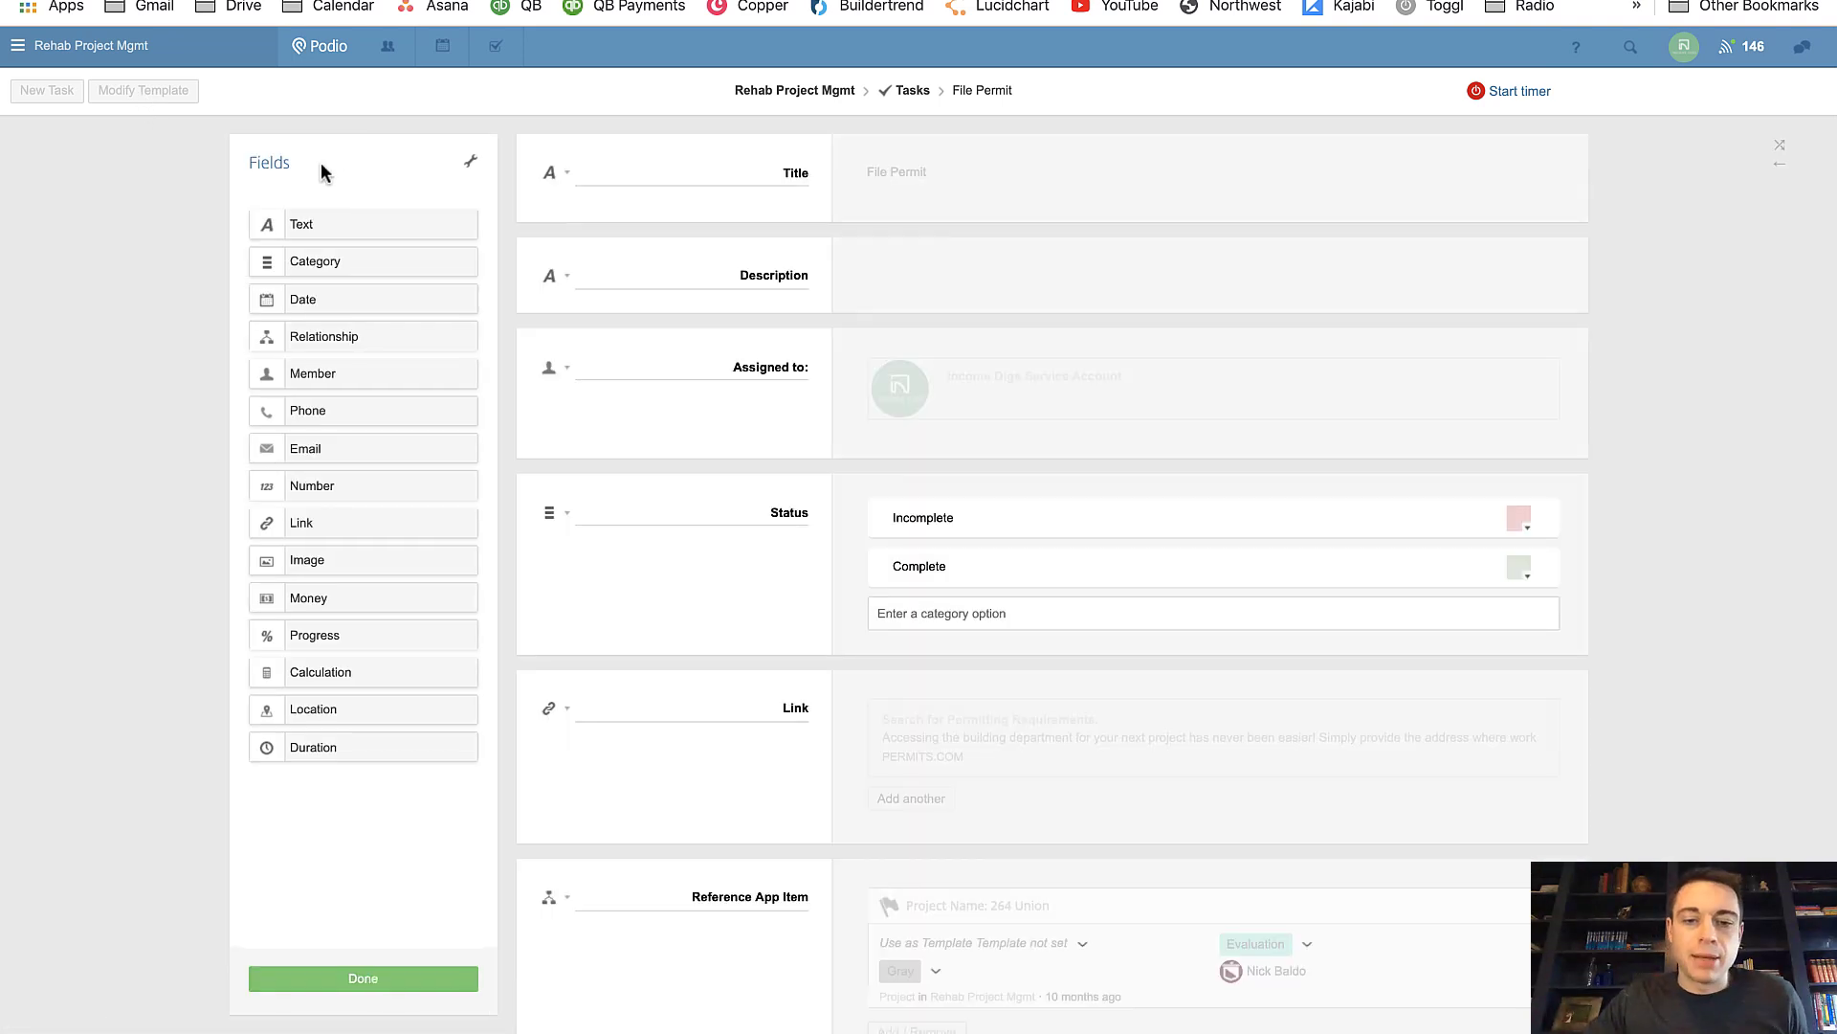
pyautogui.scroll(-15, 656, 472)
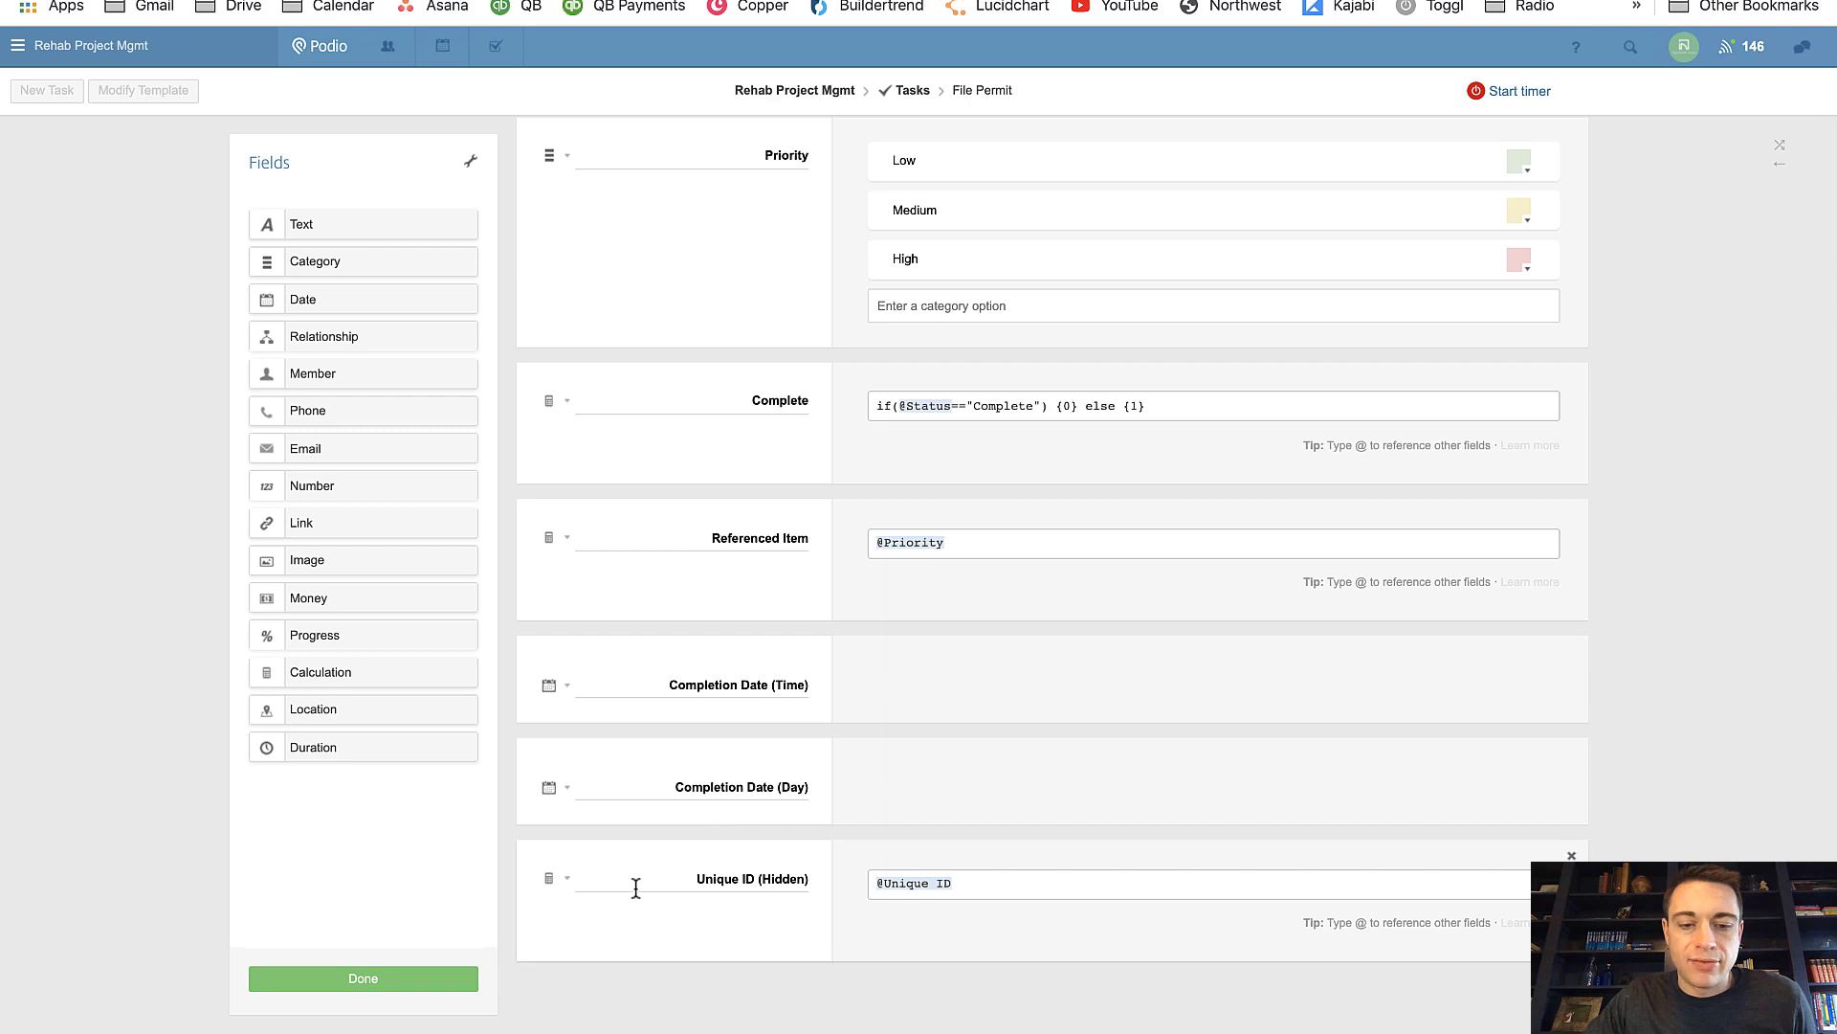
pyautogui.click(553, 889)
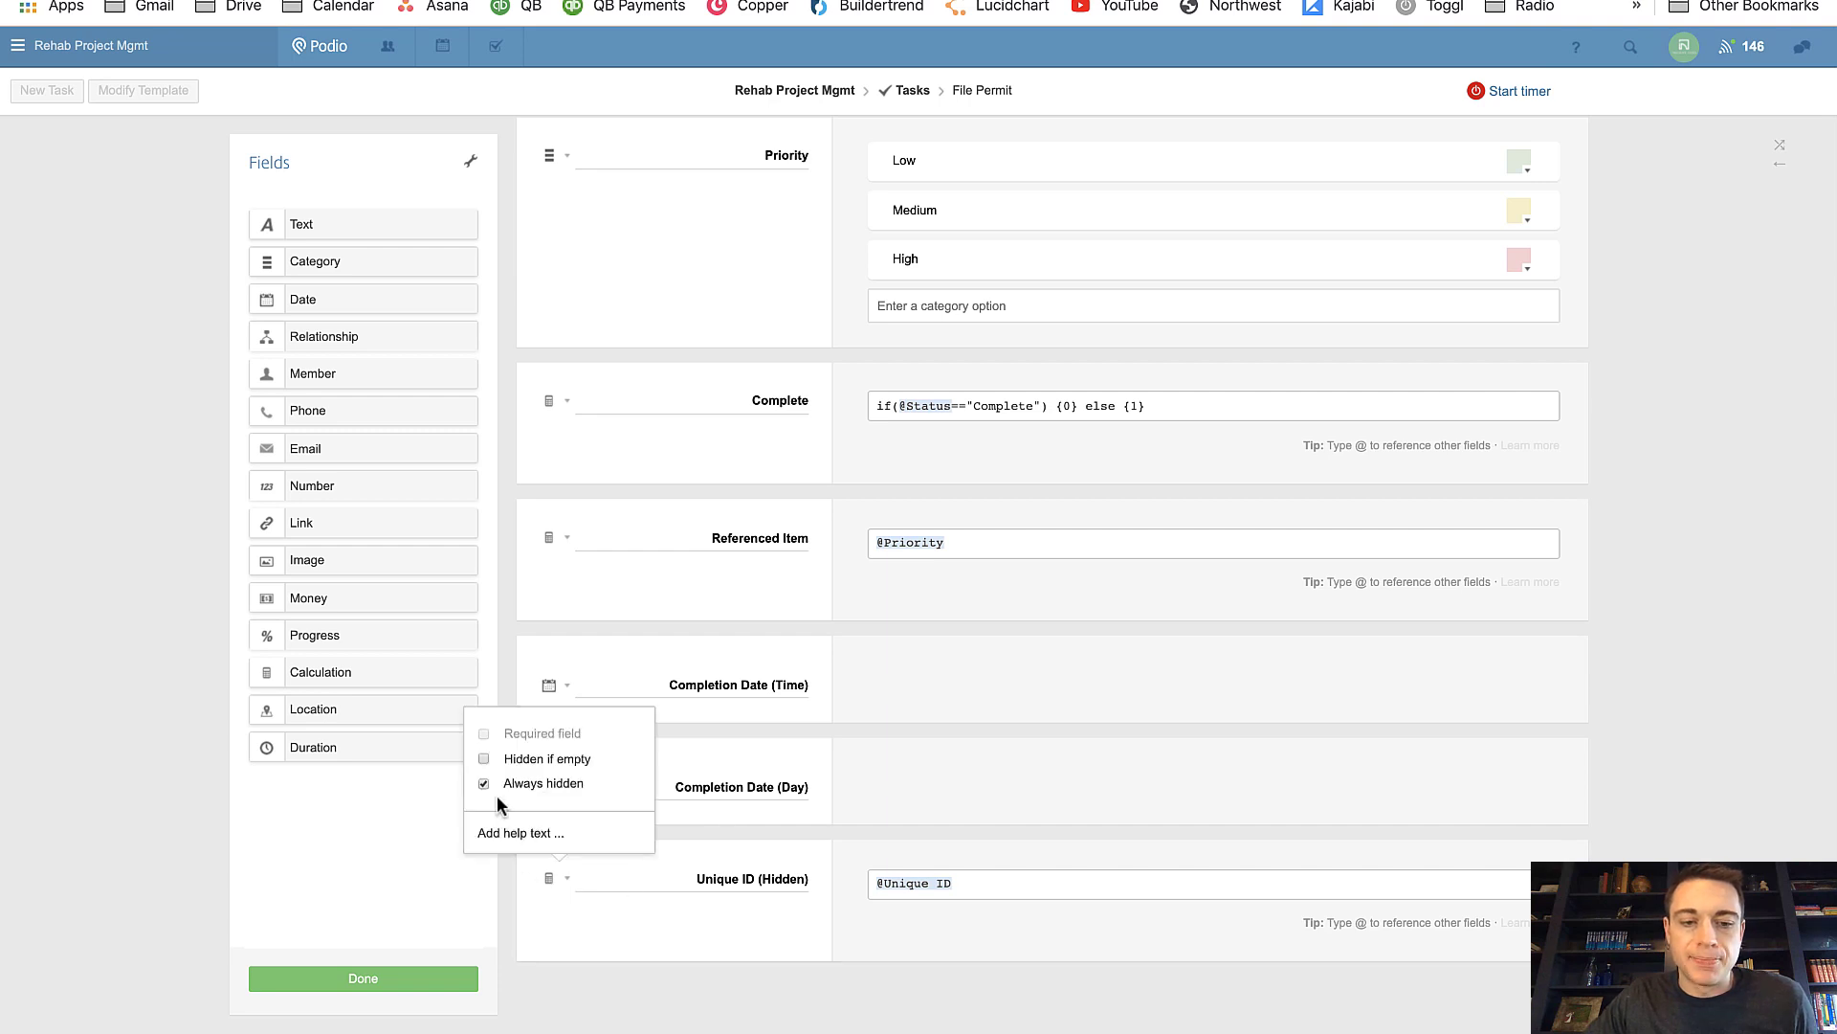
pyautogui.click(772, 887)
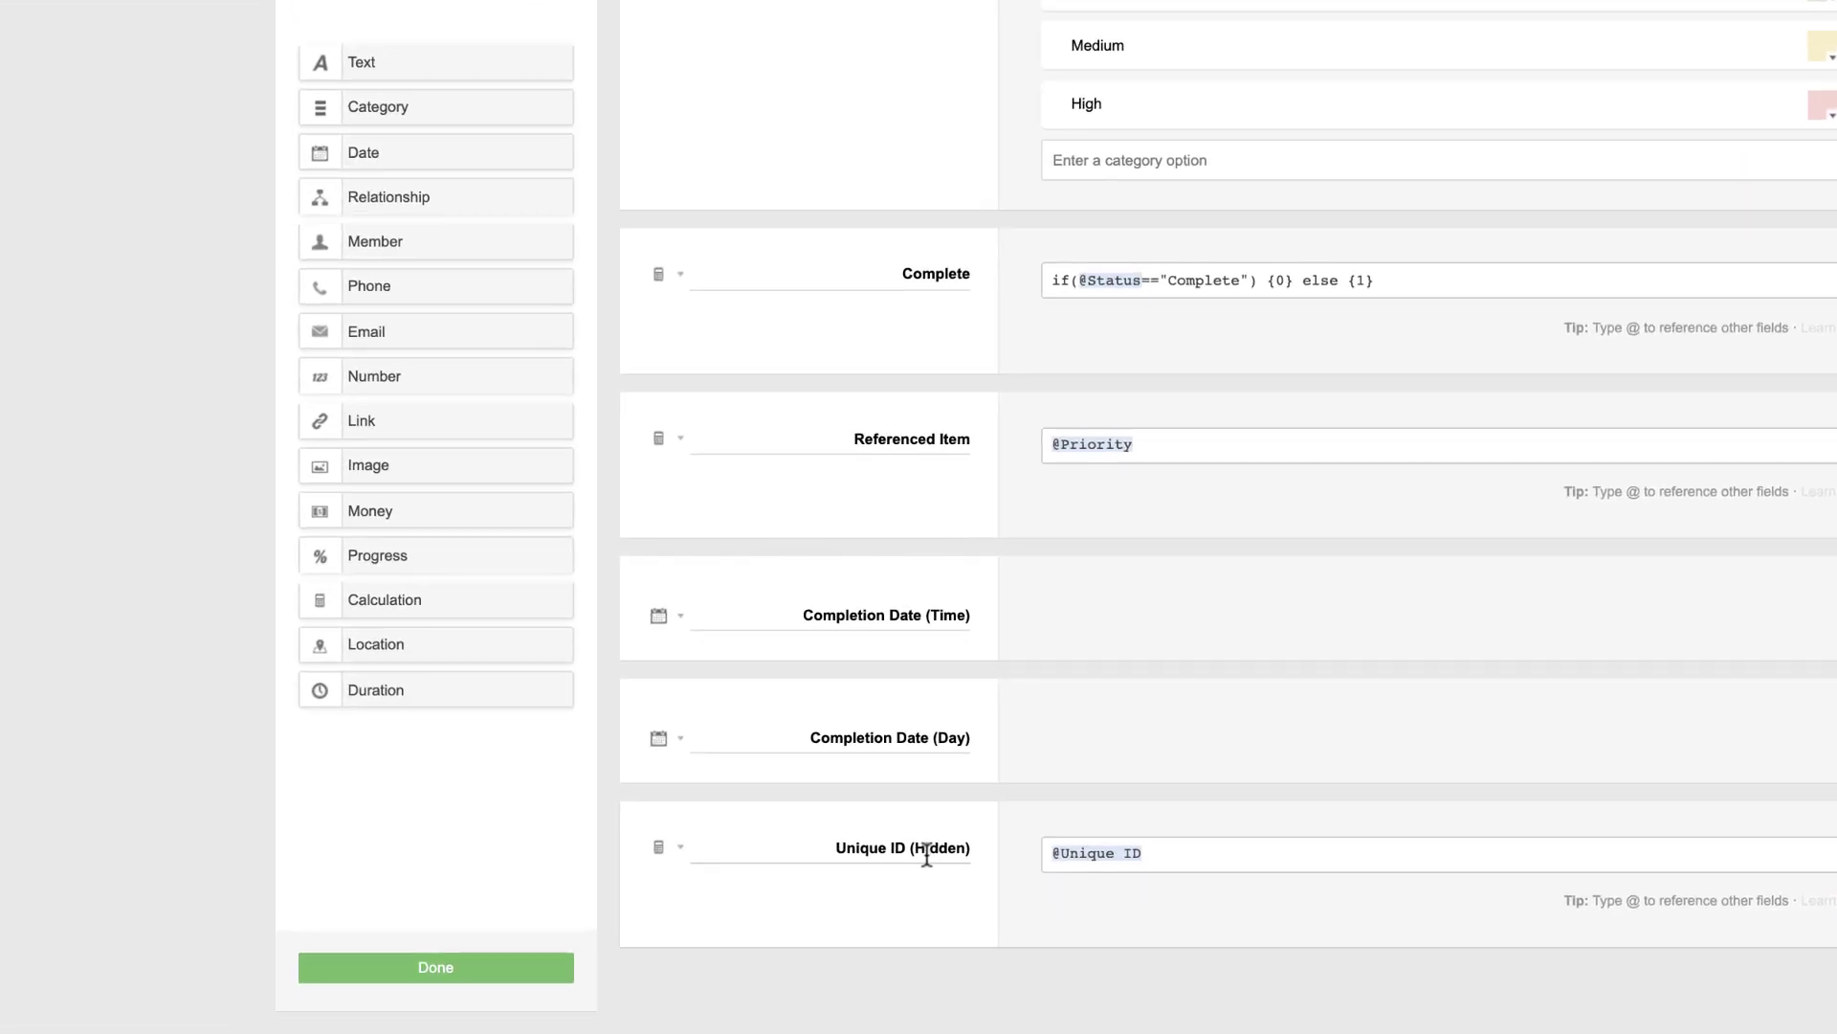
pyautogui.click(680, 850)
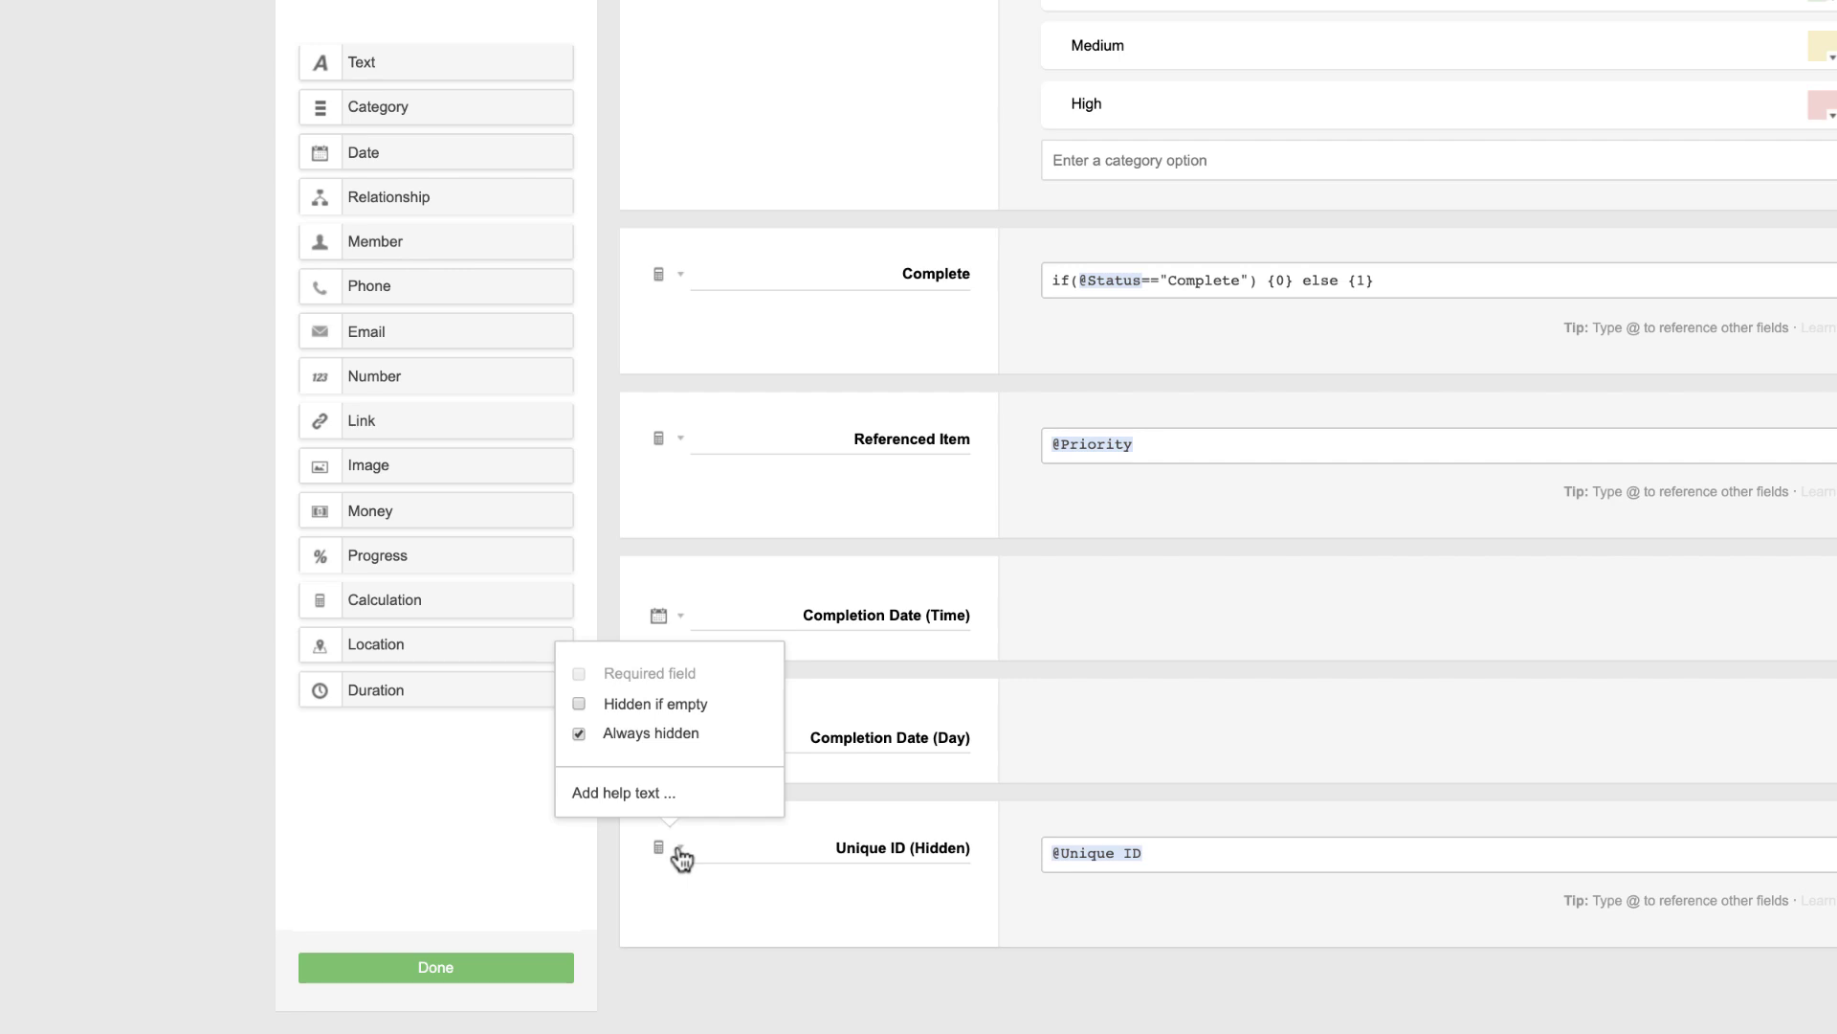
pyautogui.click(478, 974)
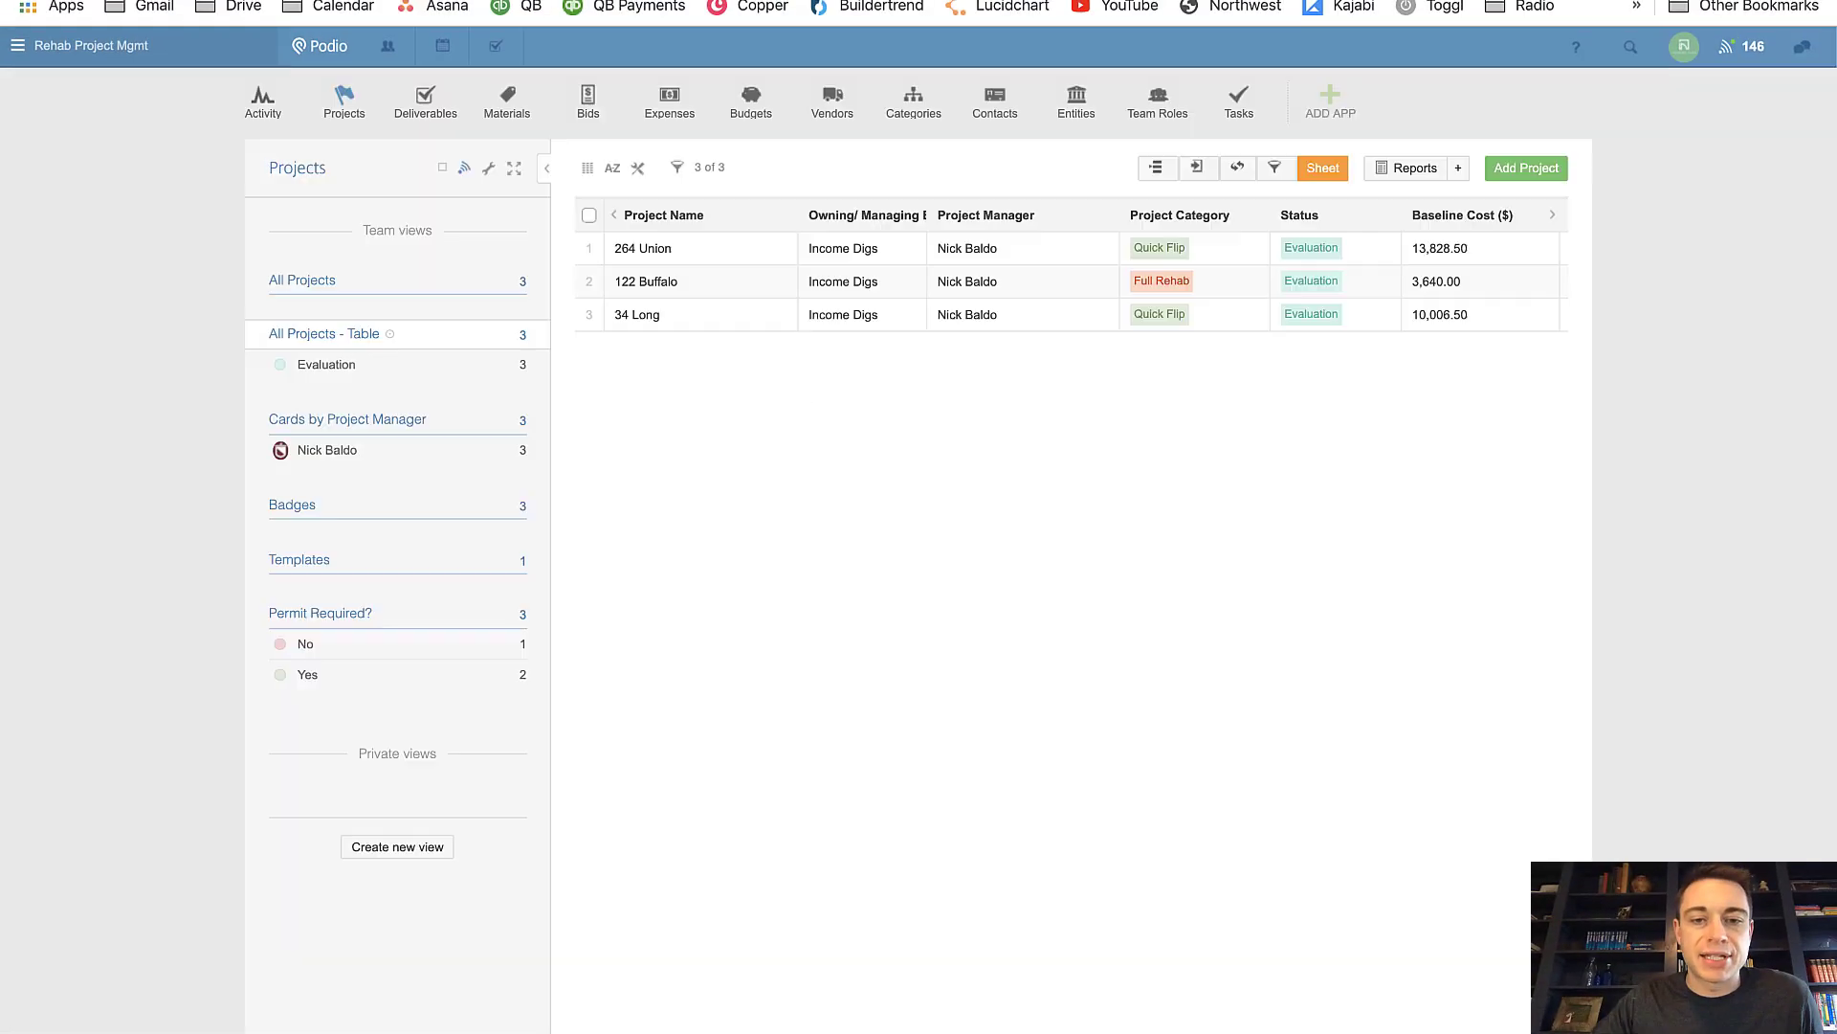
# Step: Open the 264 Union project and review its budget fields and five open tasks
pyautogui.click(677, 250)
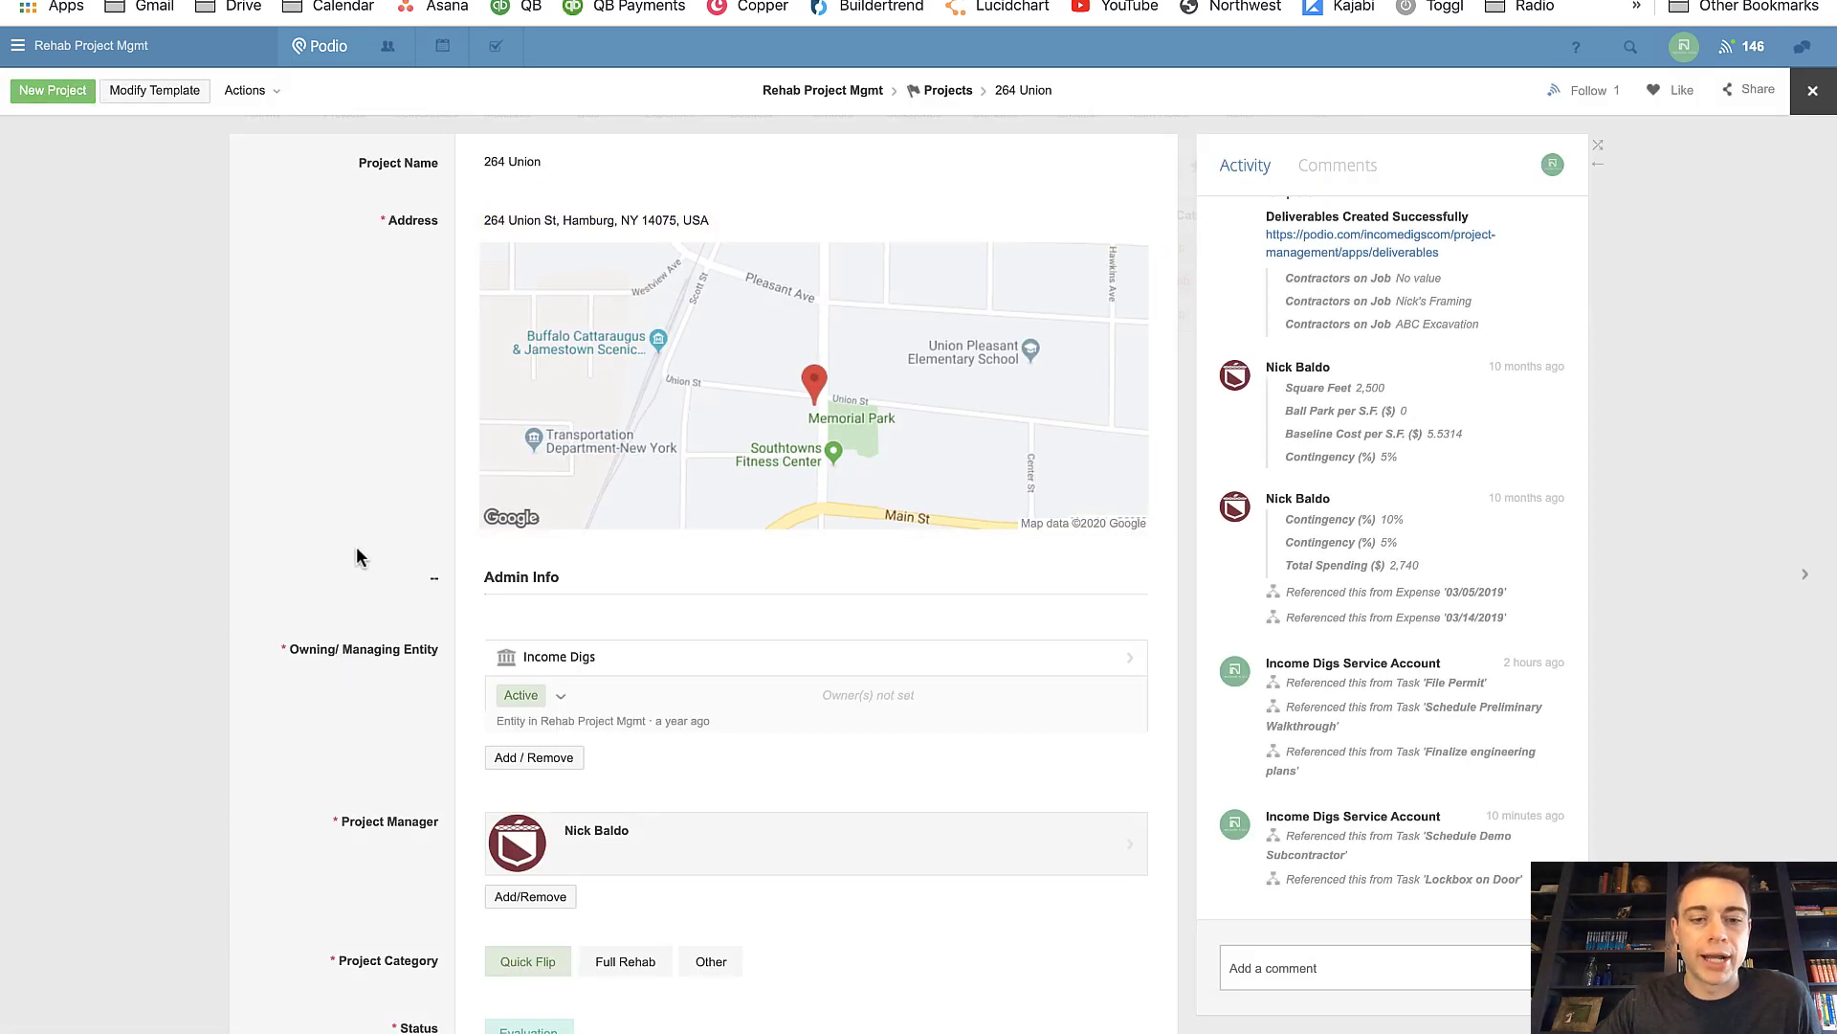
pyautogui.scroll(-13, 356, 548)
pyautogui.scroll(-7, 359, 548)
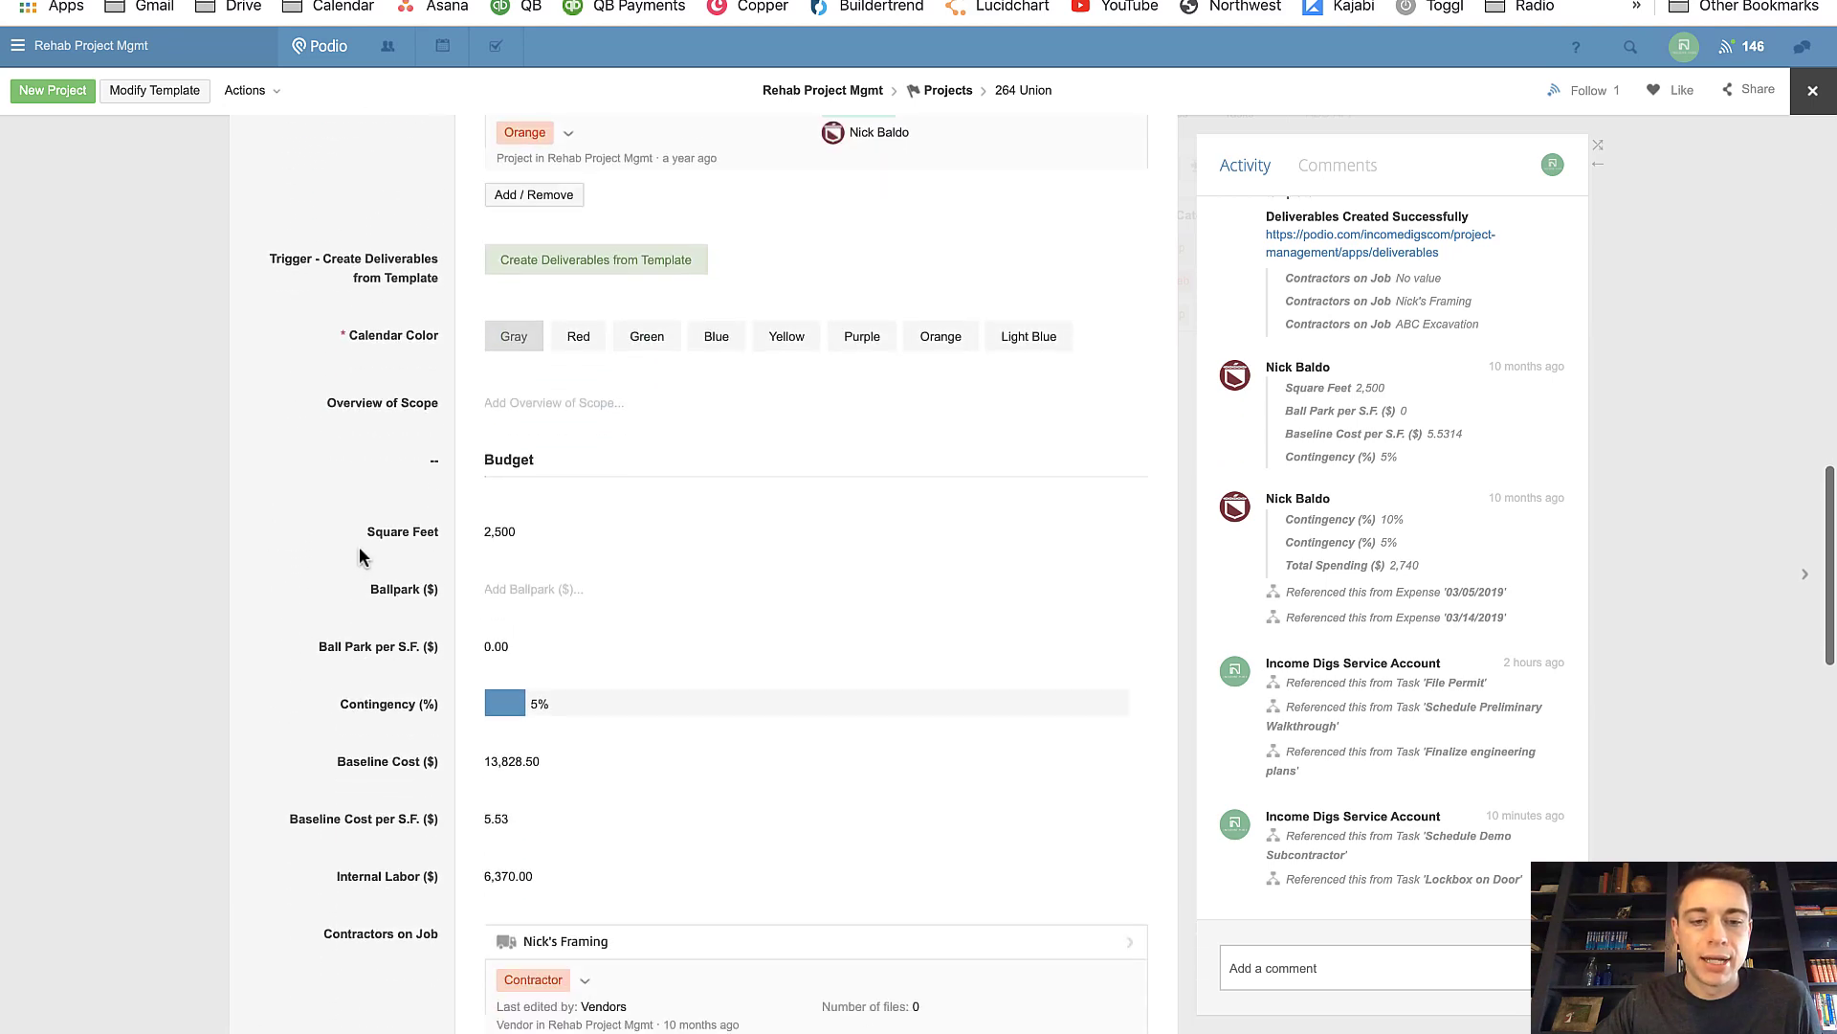
pyautogui.scroll(-1, 362, 551)
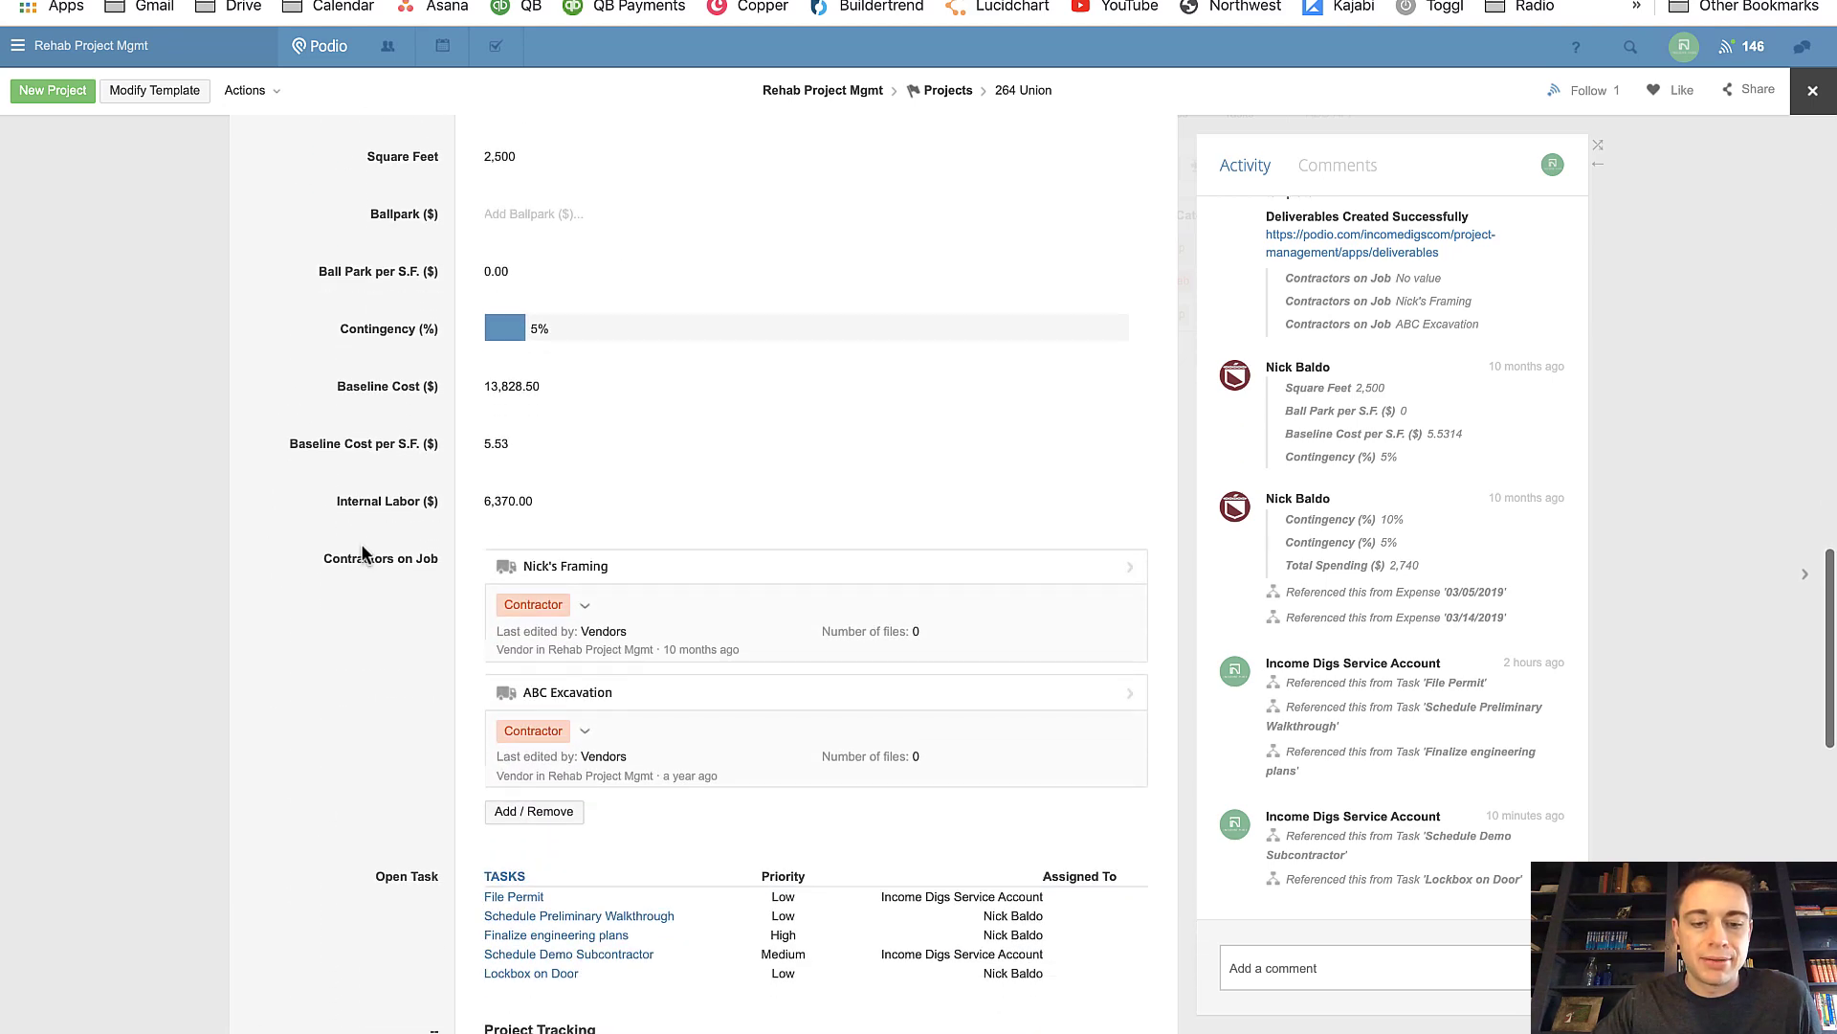
pyautogui.scroll(5, 440, 749)
pyautogui.scroll(4, 428, 742)
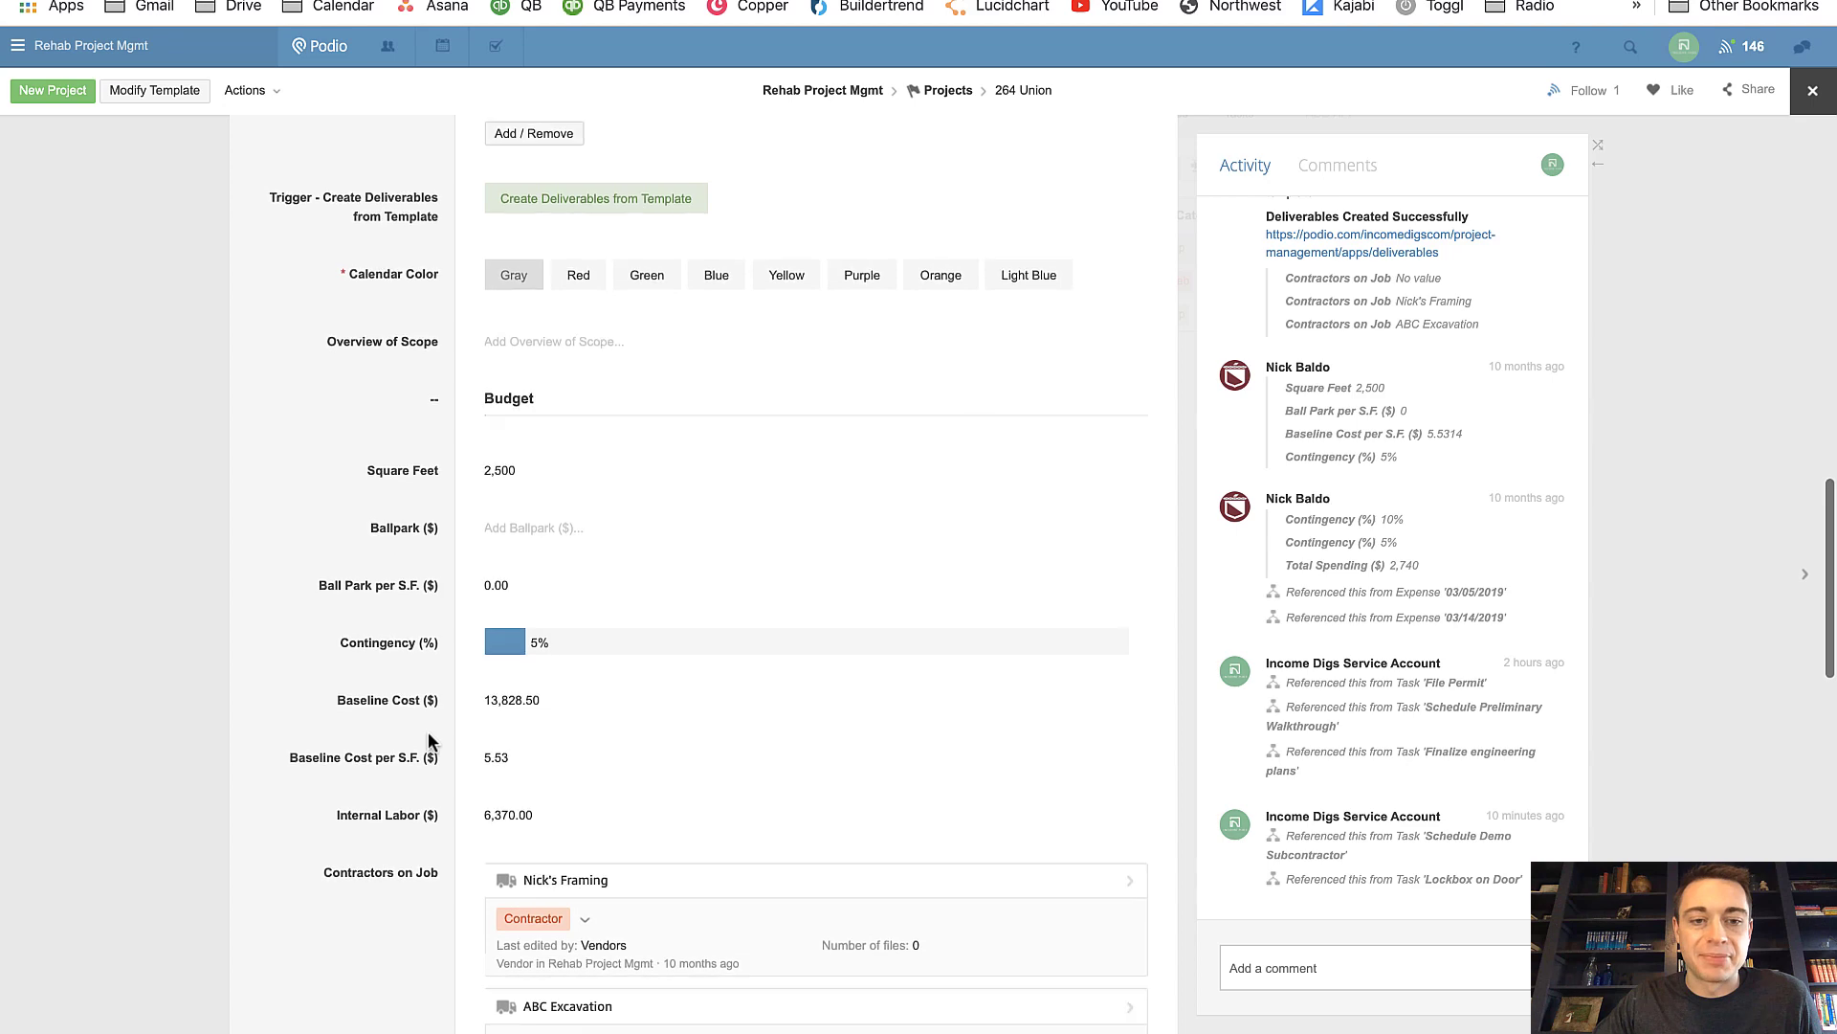
pyautogui.scroll(-2, 434, 737)
pyautogui.scroll(5, 434, 734)
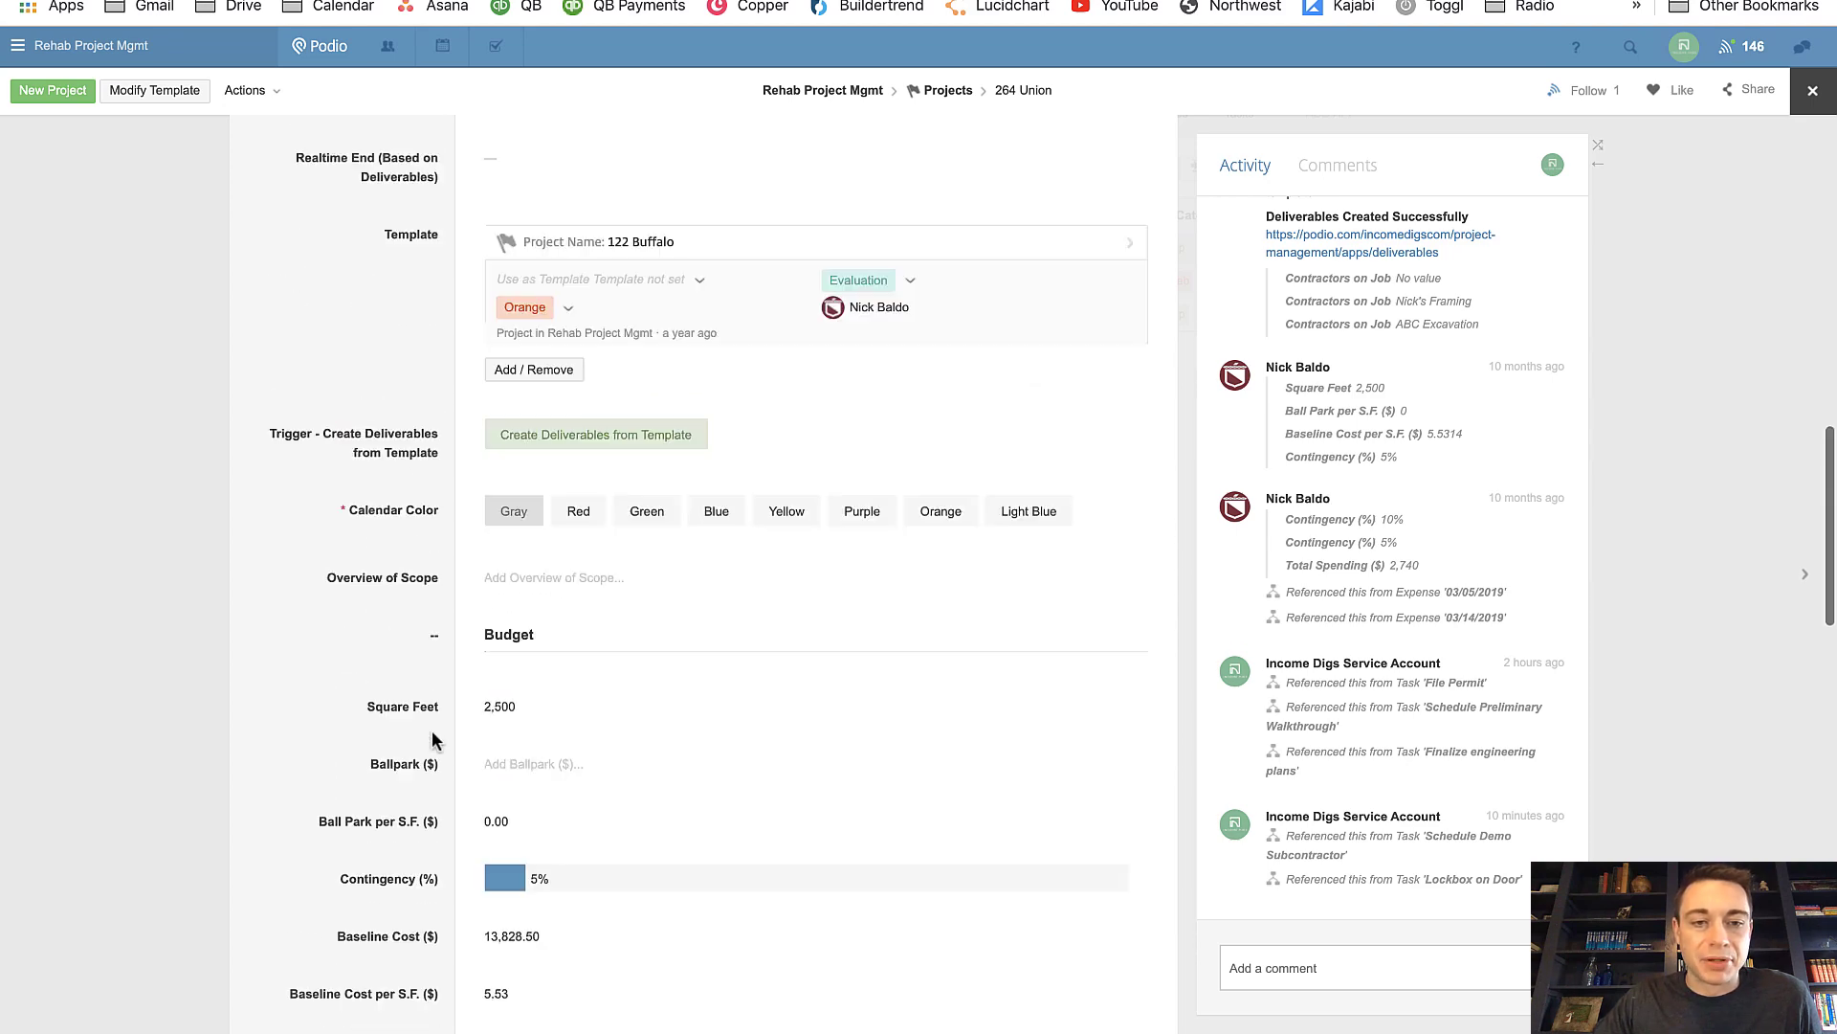
pyautogui.scroll(-4, 435, 738)
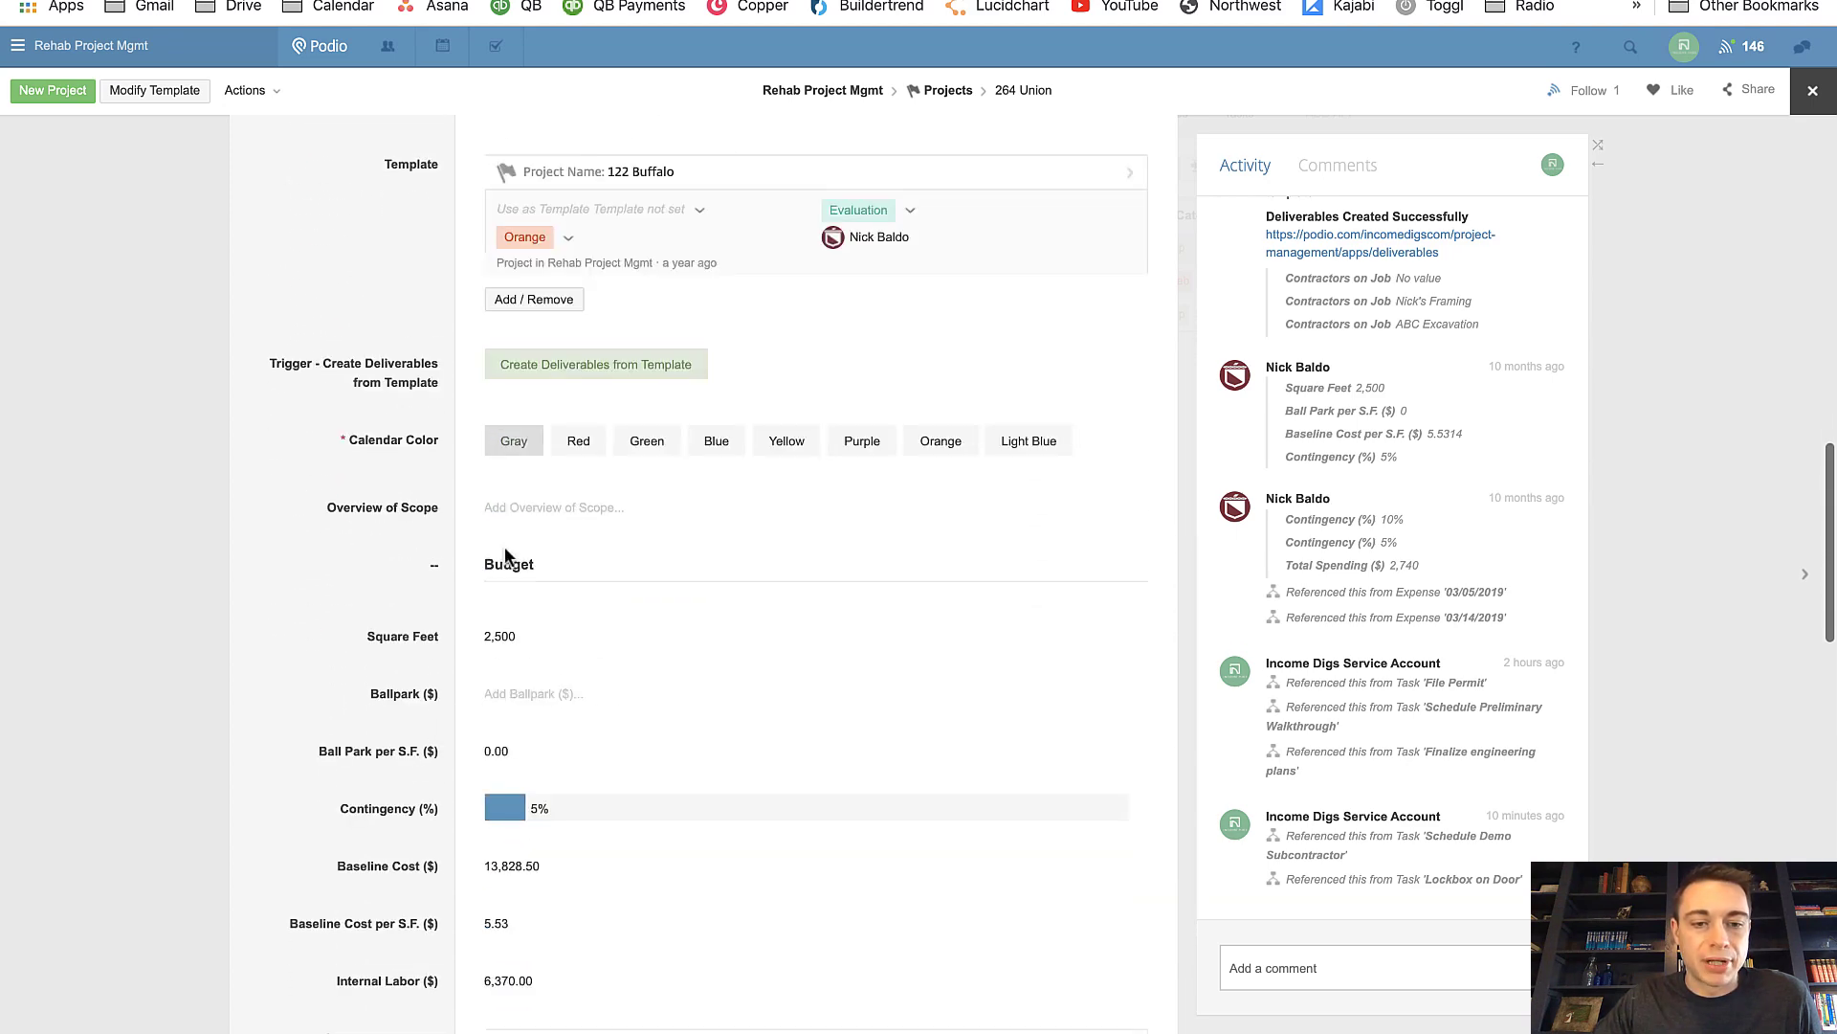
pyautogui.scroll(-5, 427, 640)
pyautogui.scroll(-12, 424, 637)
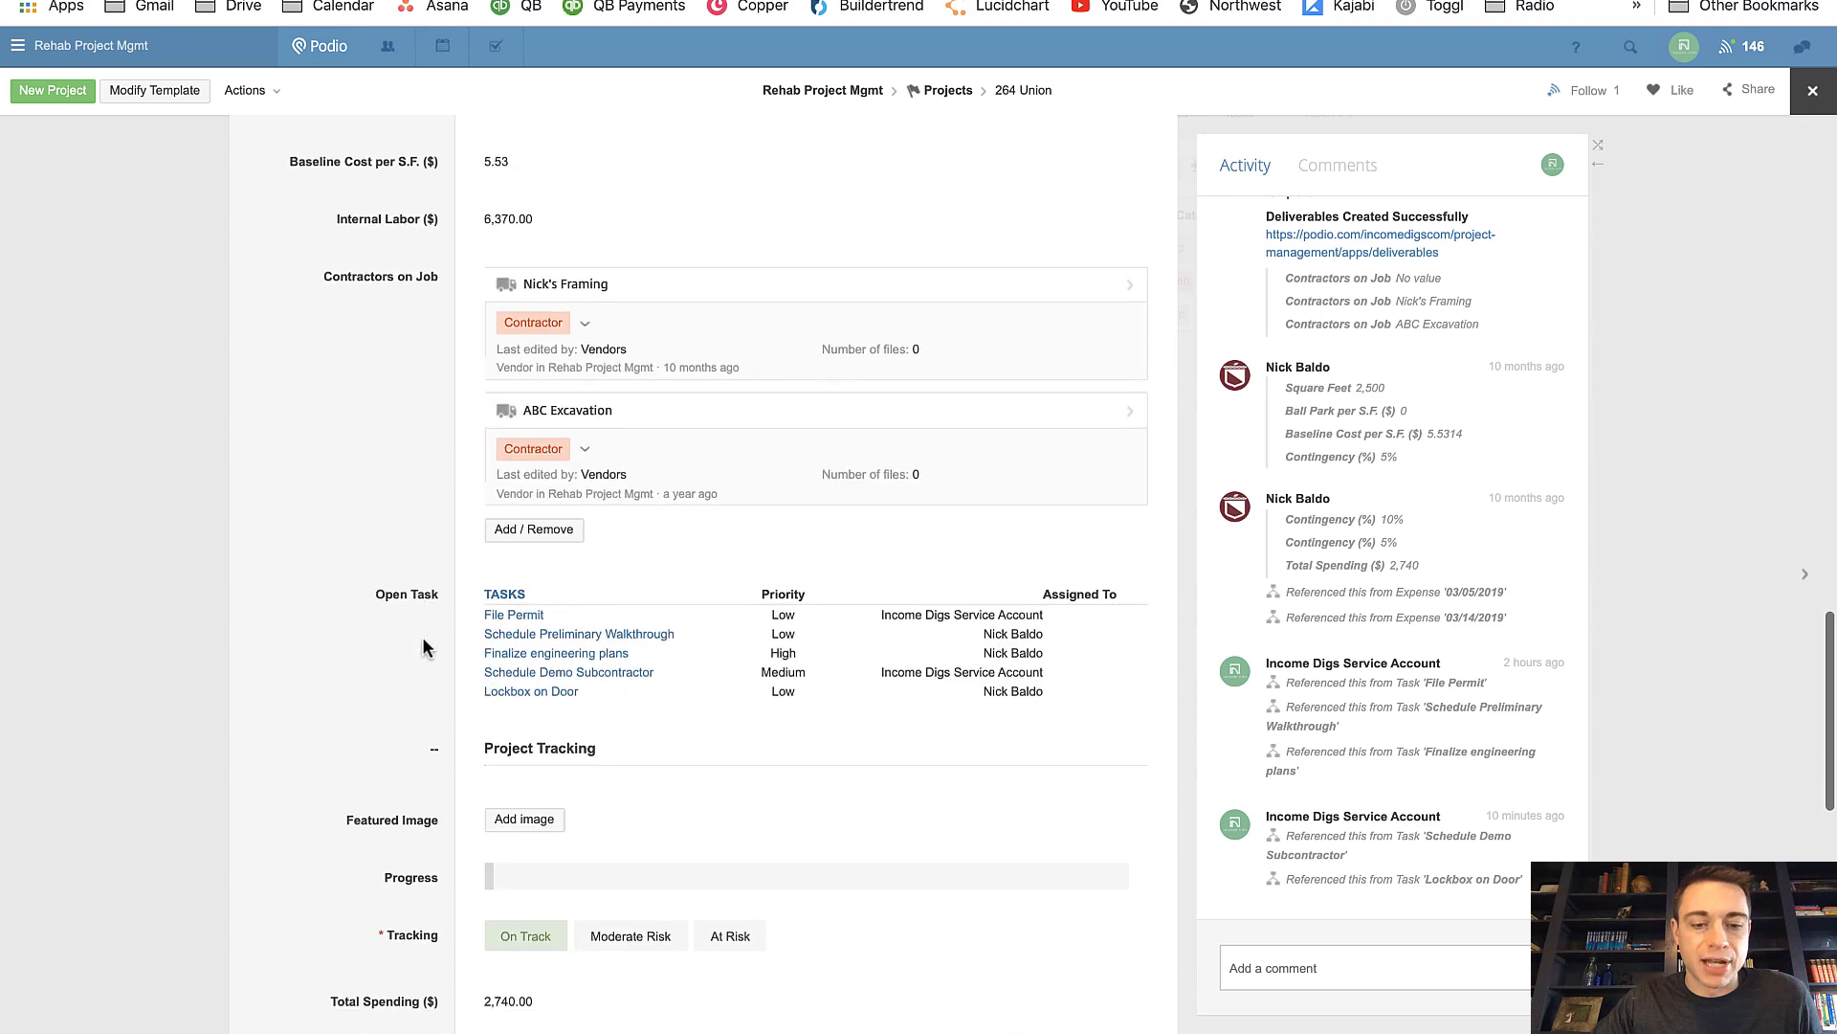
pyautogui.scroll(18, 423, 646)
pyautogui.scroll(1, 418, 641)
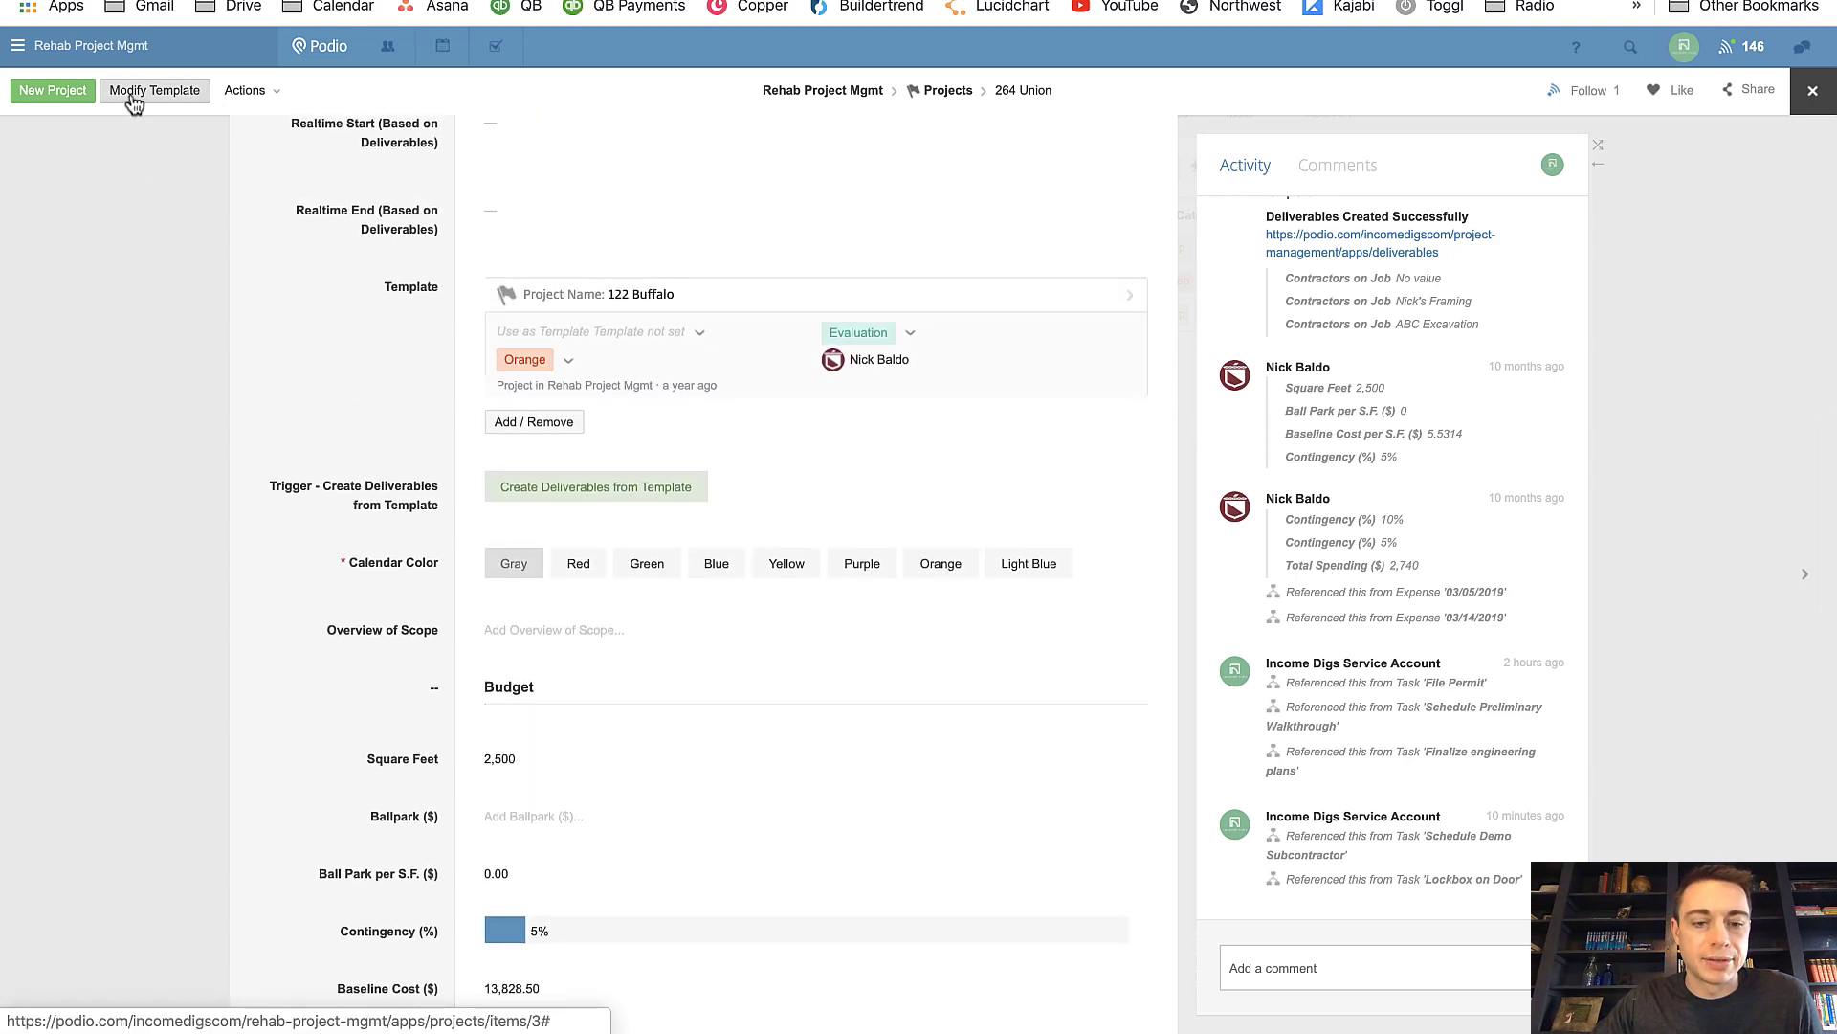
pyautogui.click(128, 99)
# Step: Add an 'Open Tasks' calculation field below Overview of Scope and begin its formula with 'var'
pyautogui.scroll(-6, 644, 639)
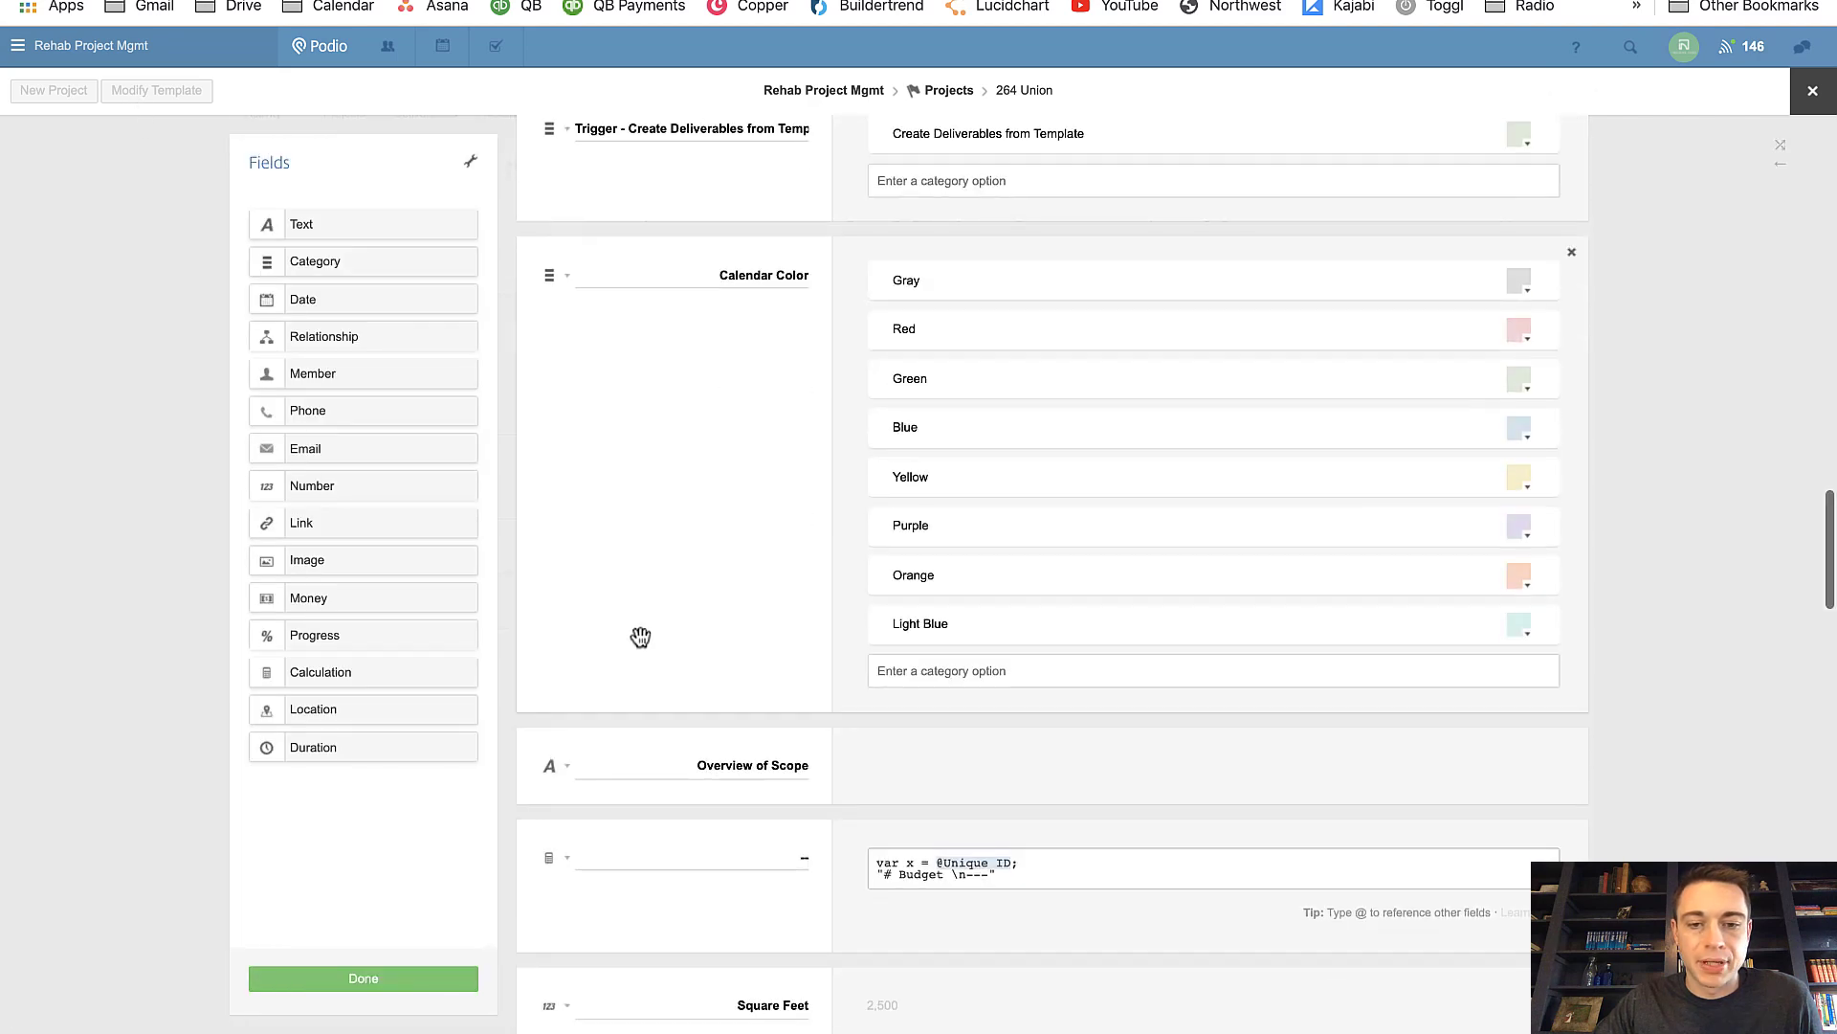
pyautogui.scroll(-3, 640, 639)
pyautogui.moveTo(418, 678); pyautogui.dragTo(737, 576)
pyautogui.write('Open Tasks')
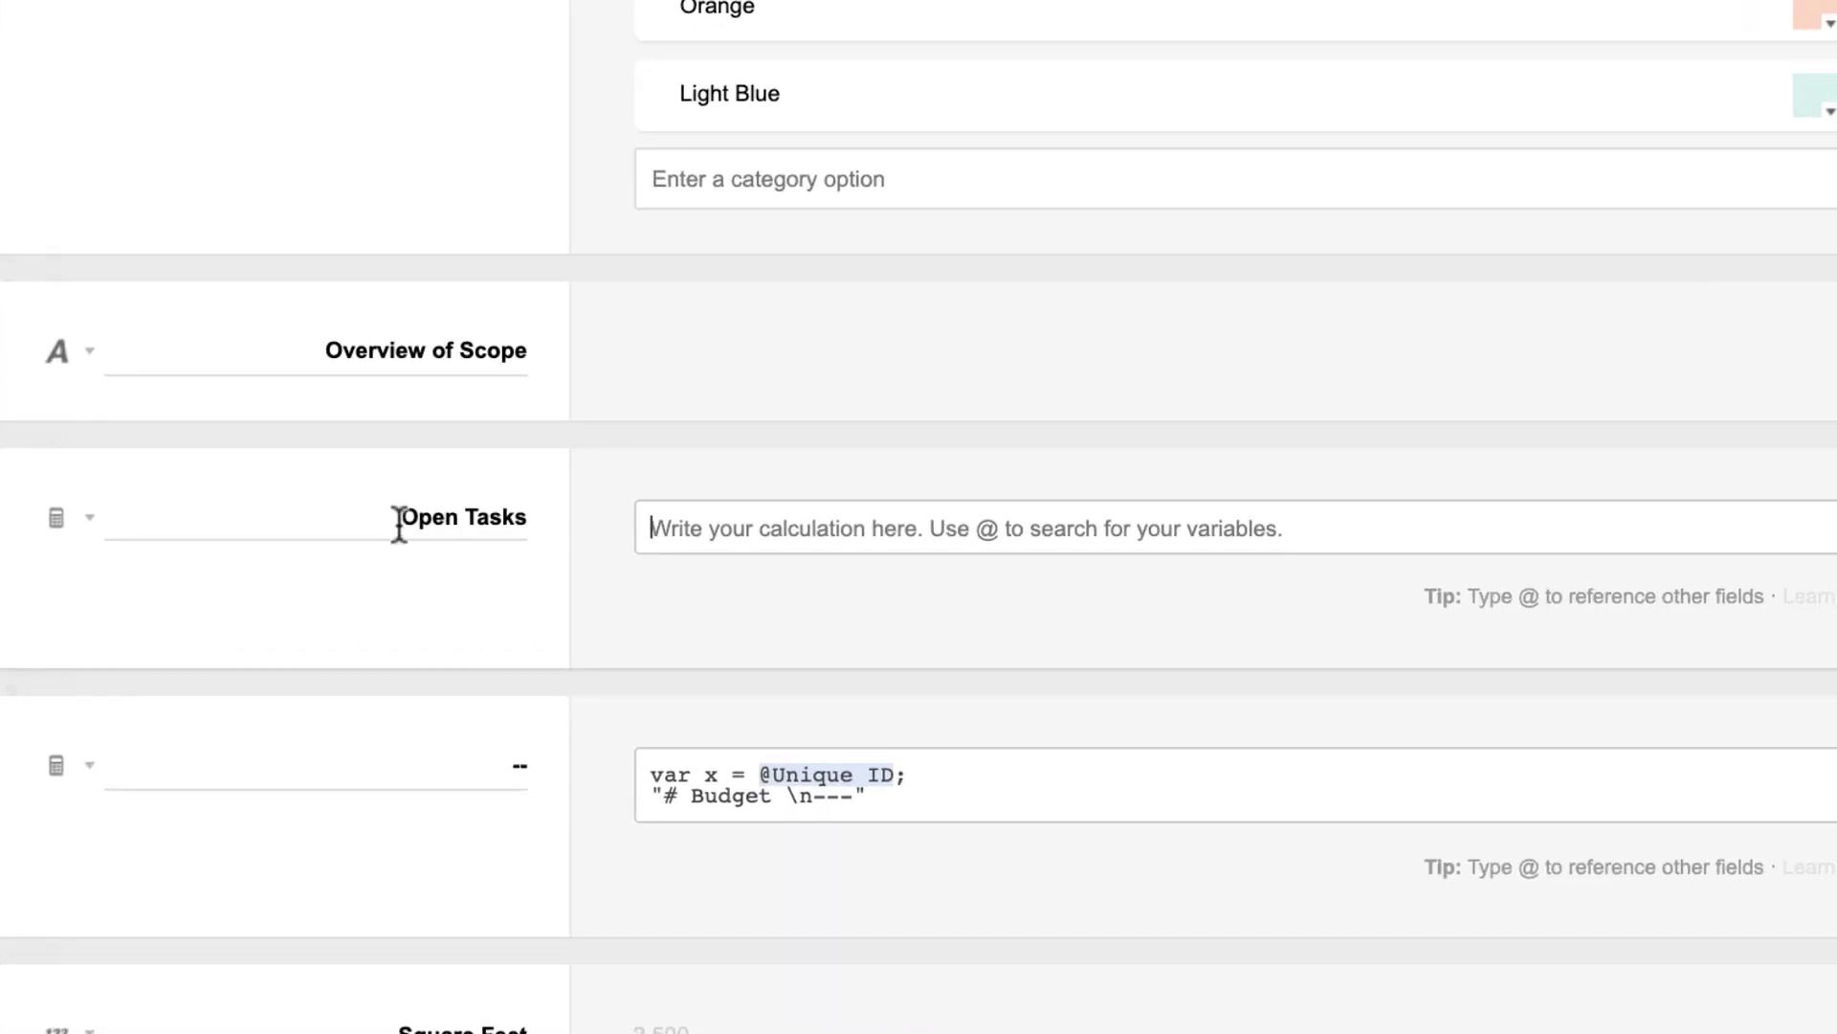
pyautogui.write('var ur')
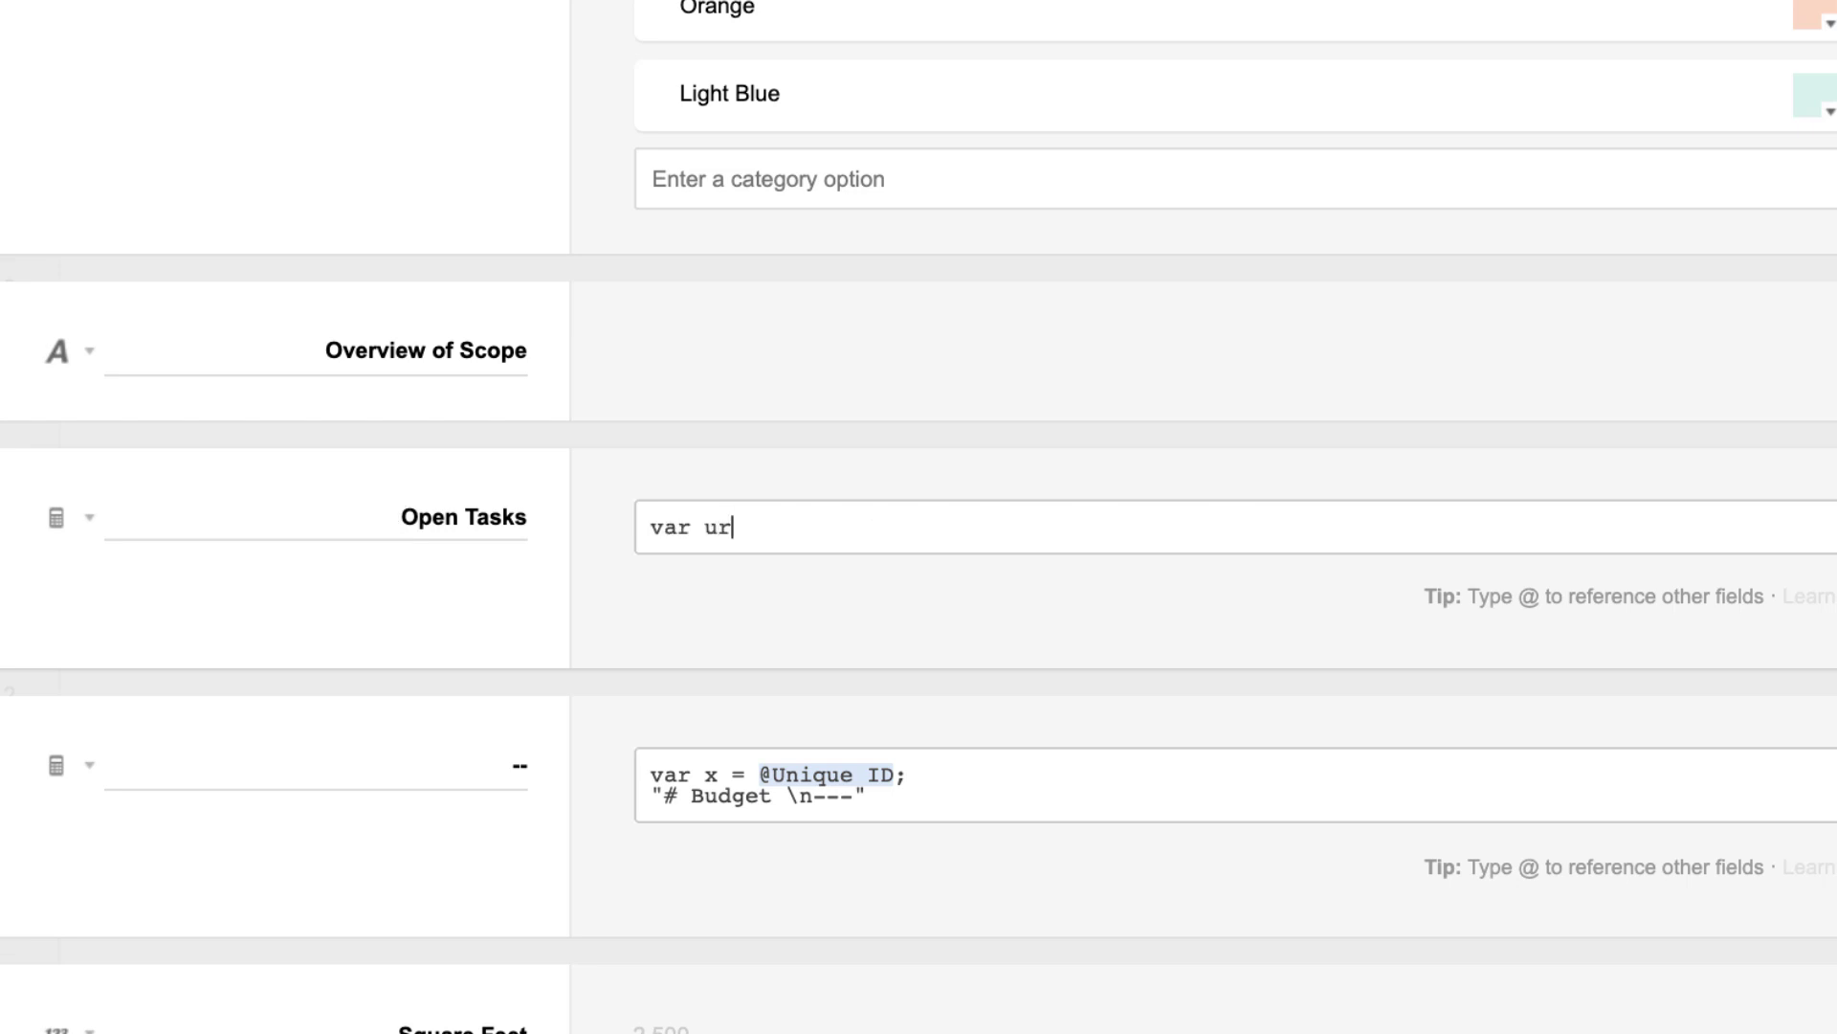